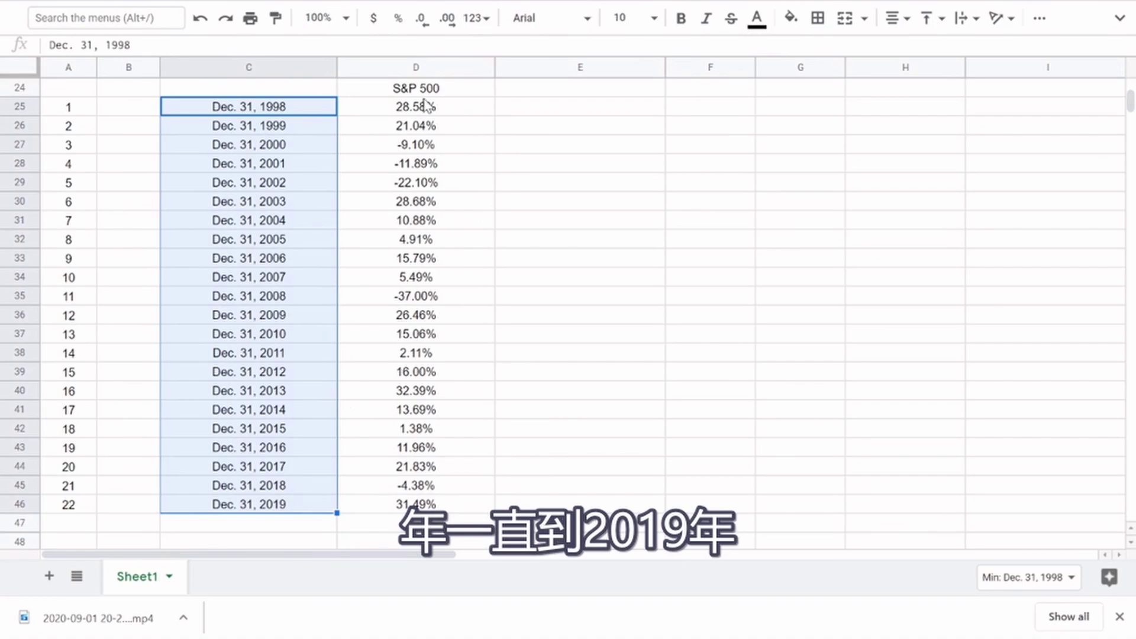
Enter a starting value of 1 in cell E24, beside the S&P 500 heading
left_click_drag(431, 110, 427, 509)
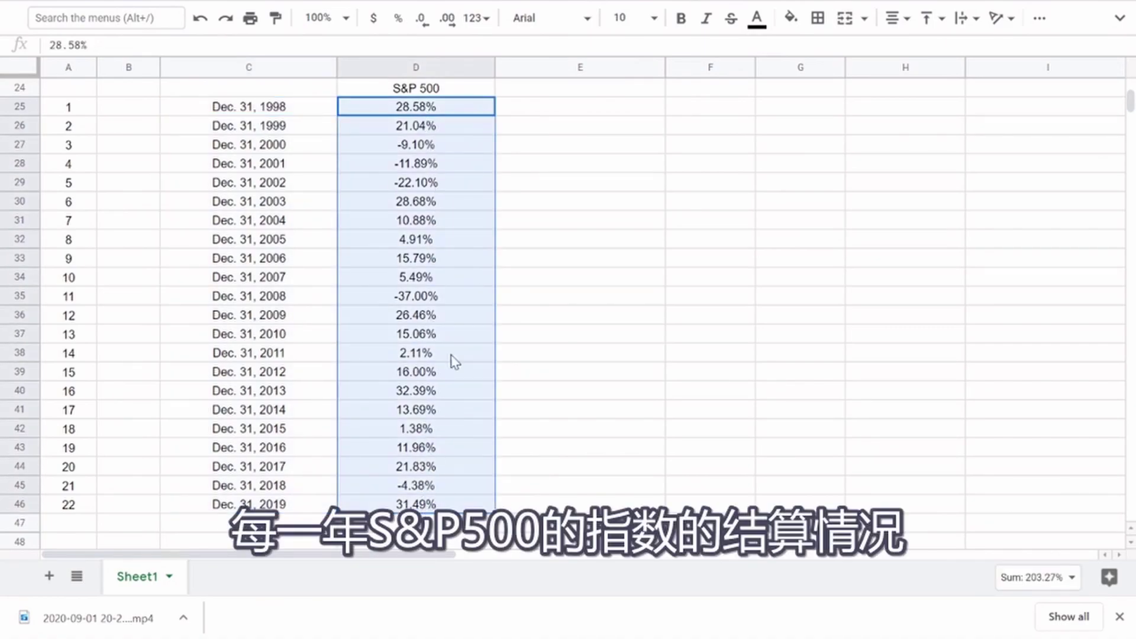
left_click(453, 111)
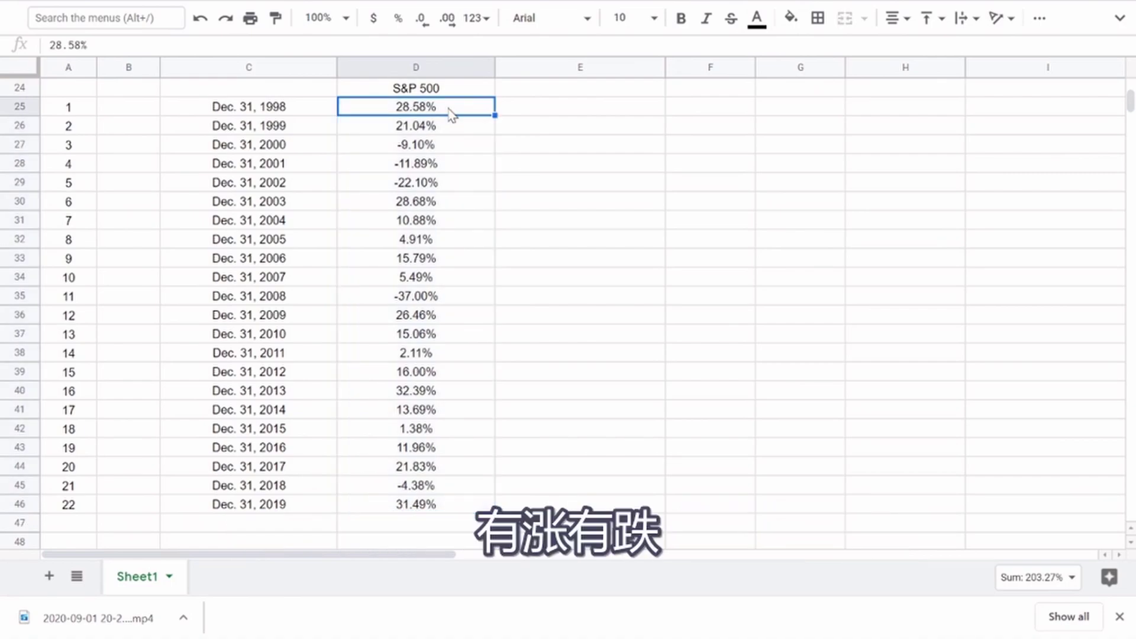
left_click(426, 147)
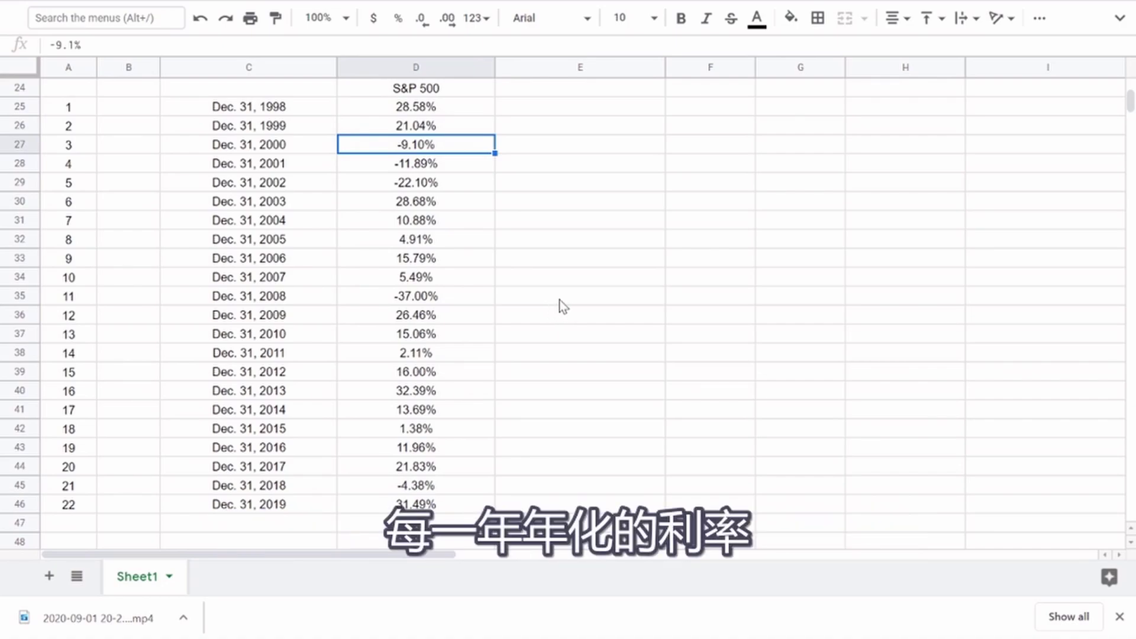
left_click(570, 90)
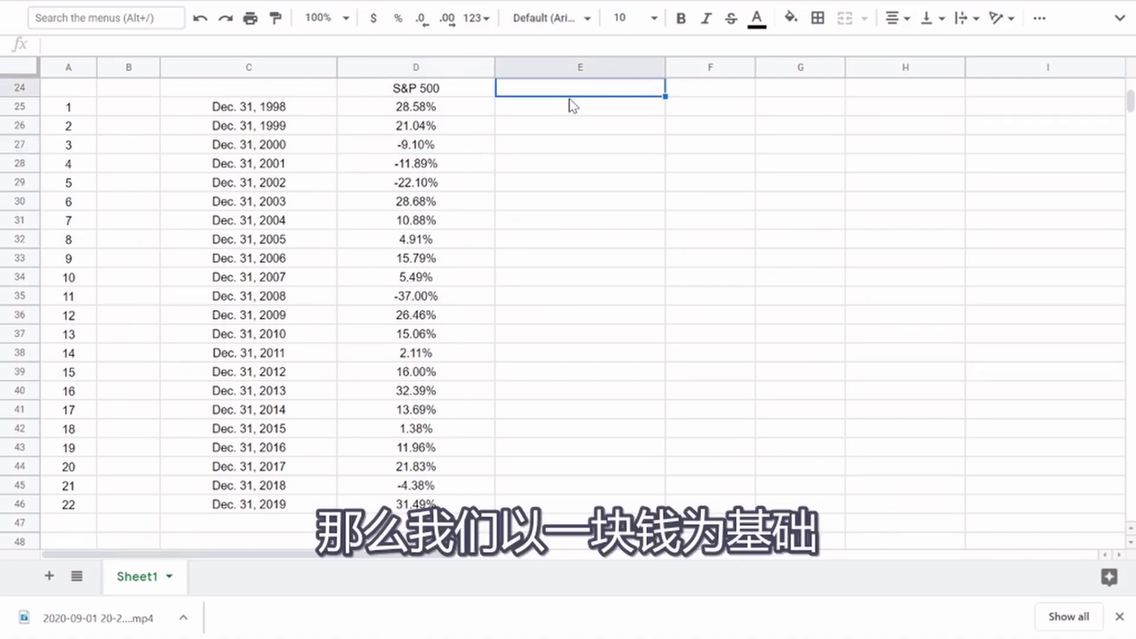
type("1")
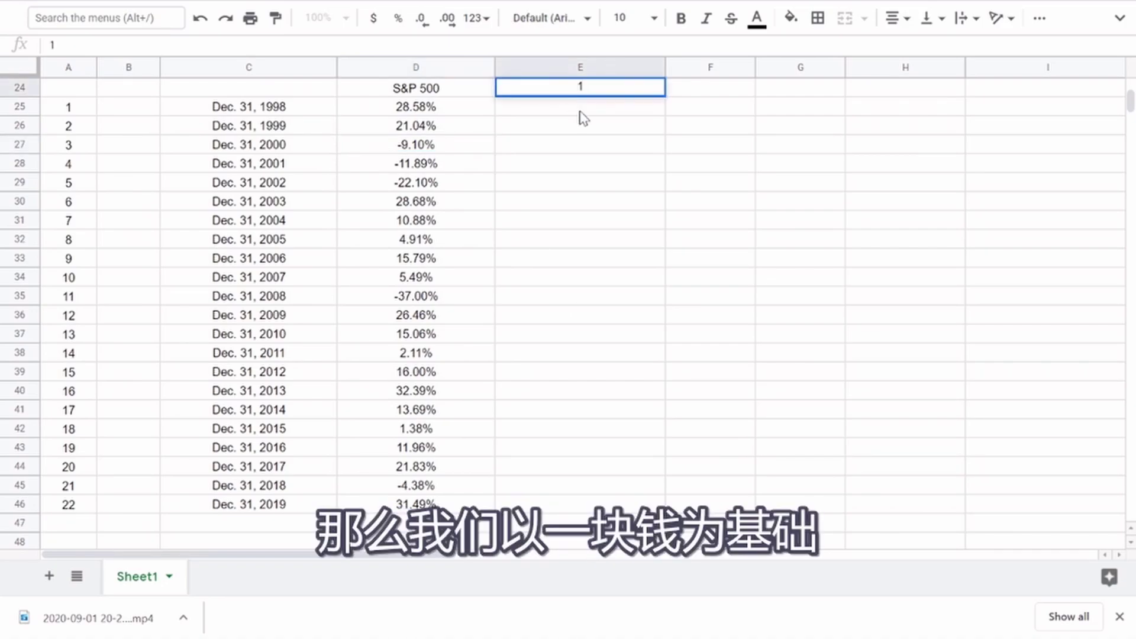
key("Return")
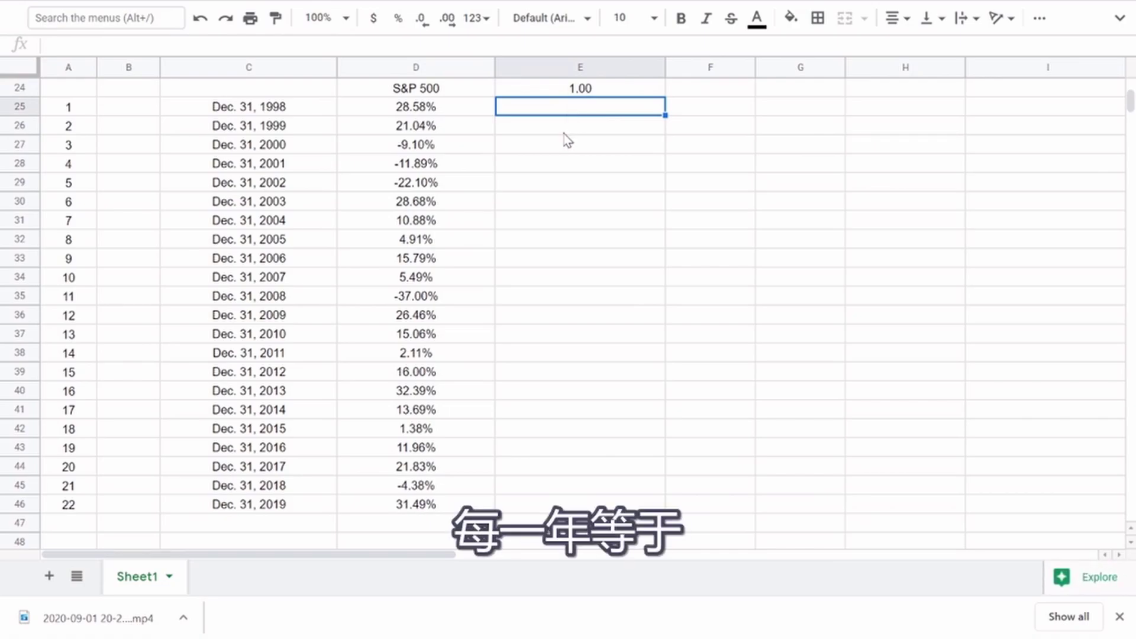
Enter the cumulative growth formula =E24*(1+D25) in cell E25 for the first year
type("=")
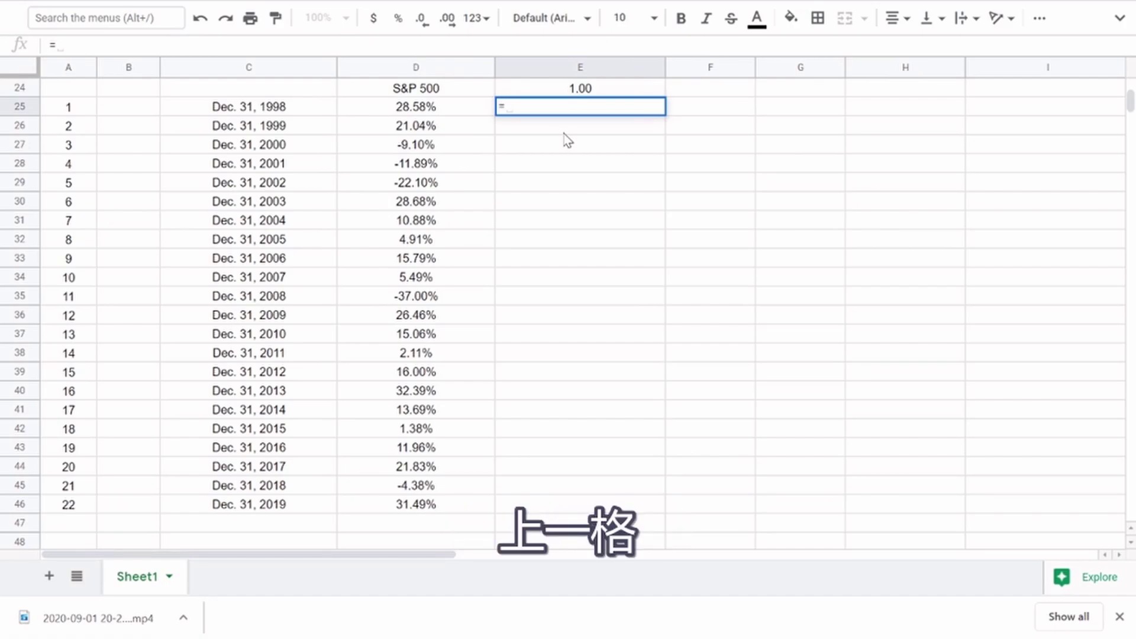
left_click(587, 93)
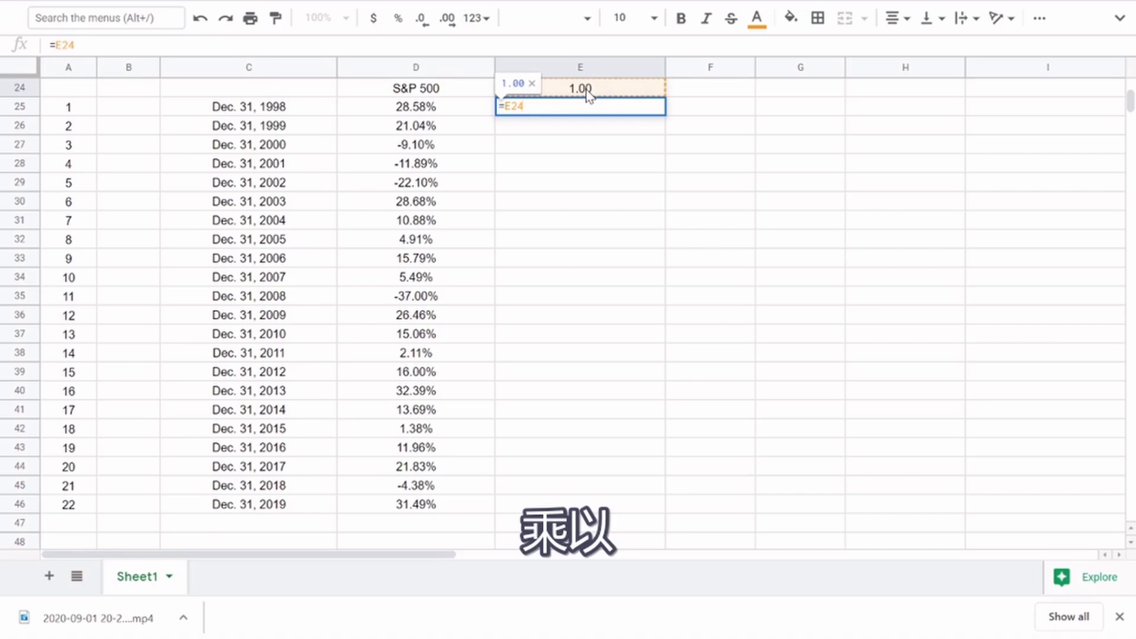
type("*")
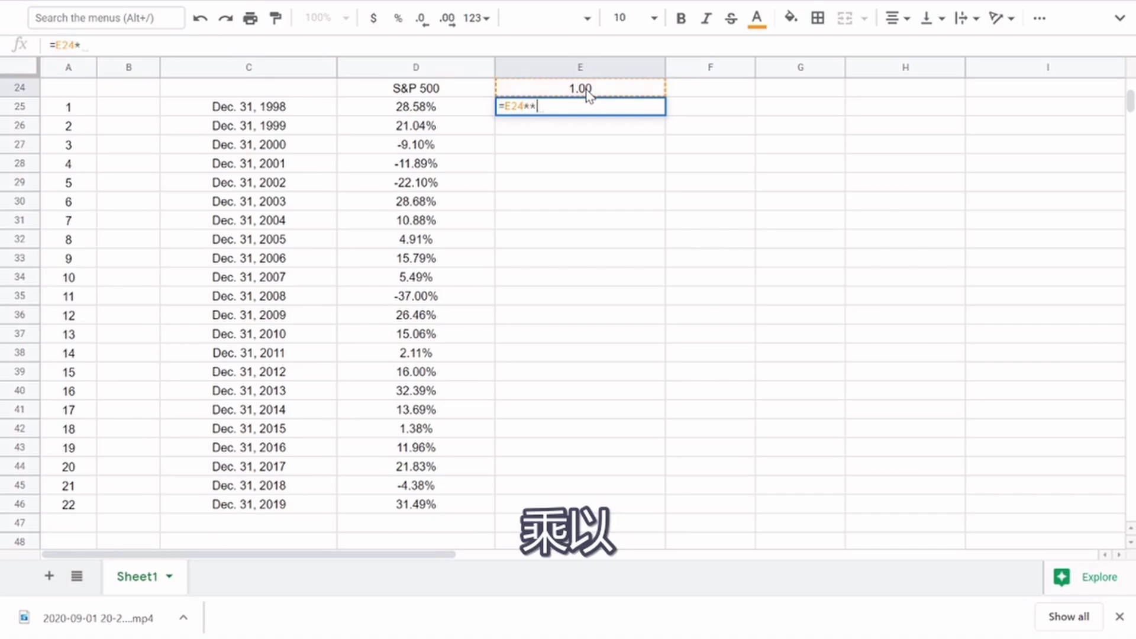
type("(1")
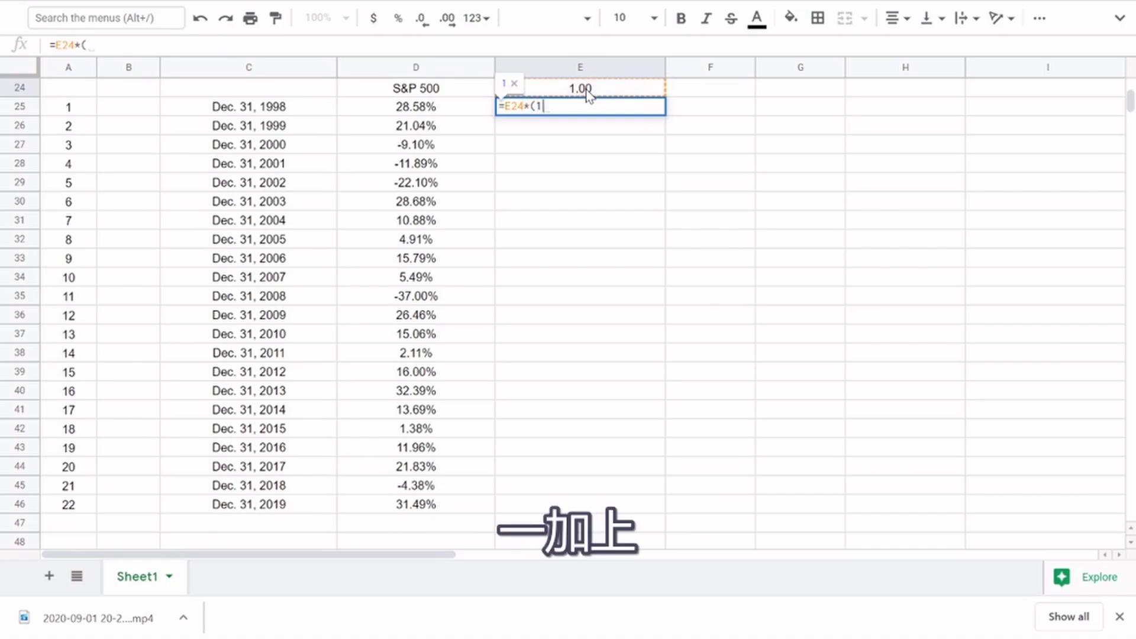
type("+")
left_click(461, 108)
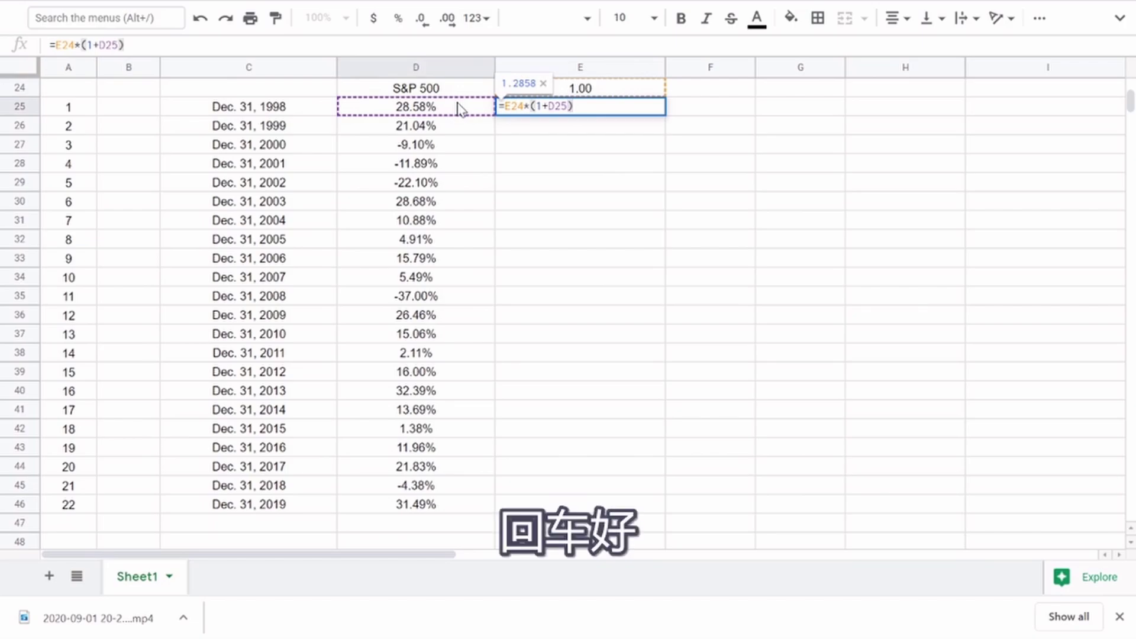
key("Return")
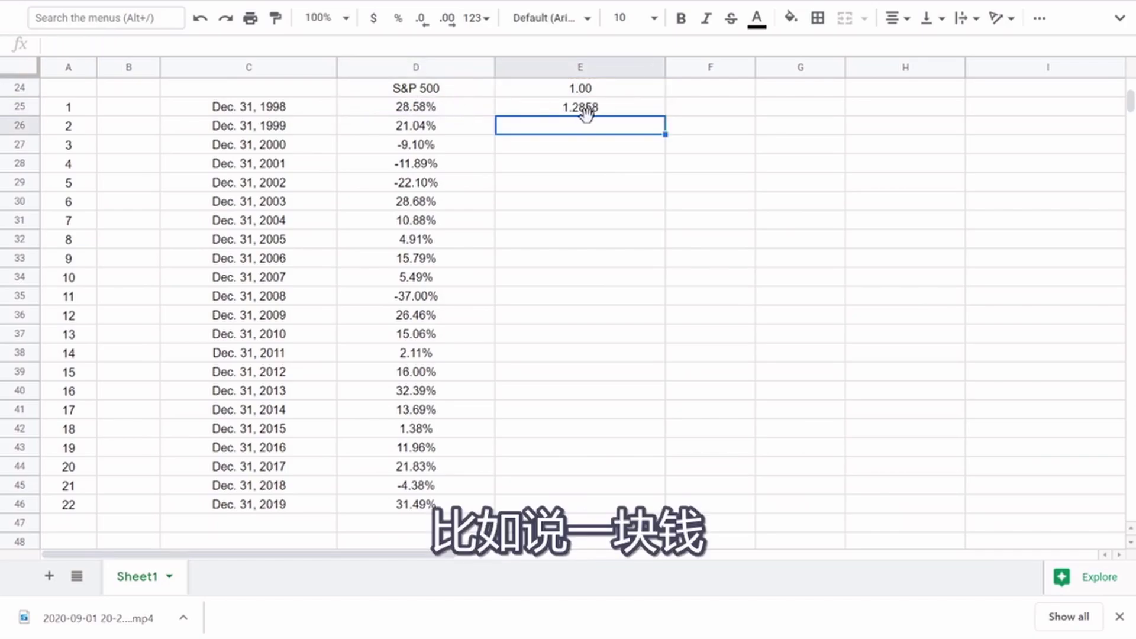
Fill the growth formula from E25 down to E46 and check the 2019 cell
left_click(598, 90)
left_click(609, 108)
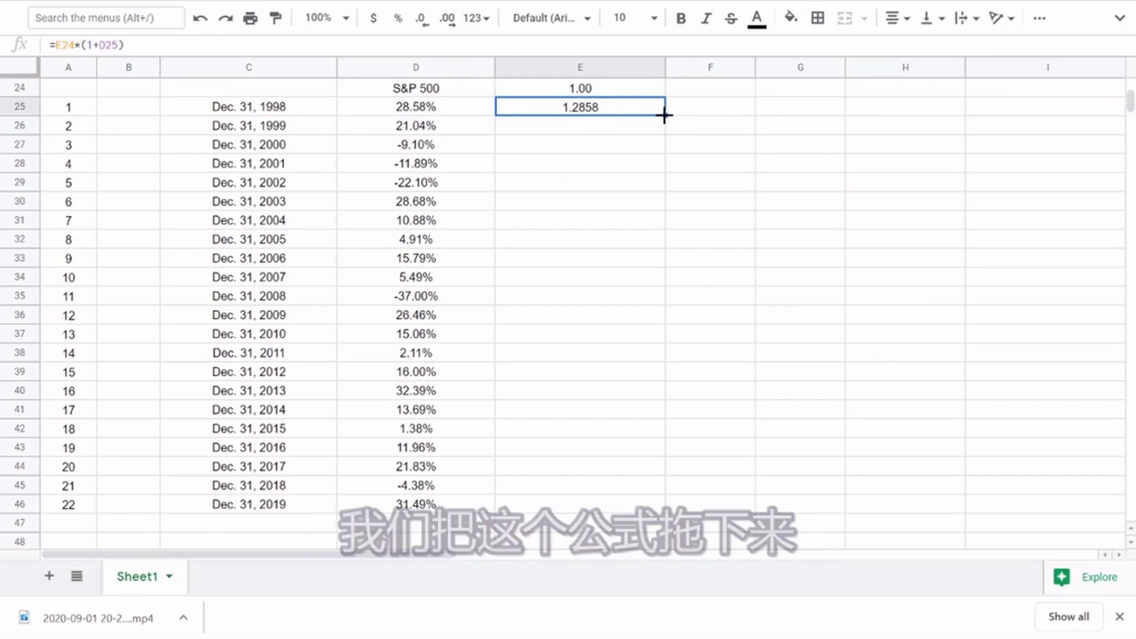
left_click_drag(663, 116, 648, 380)
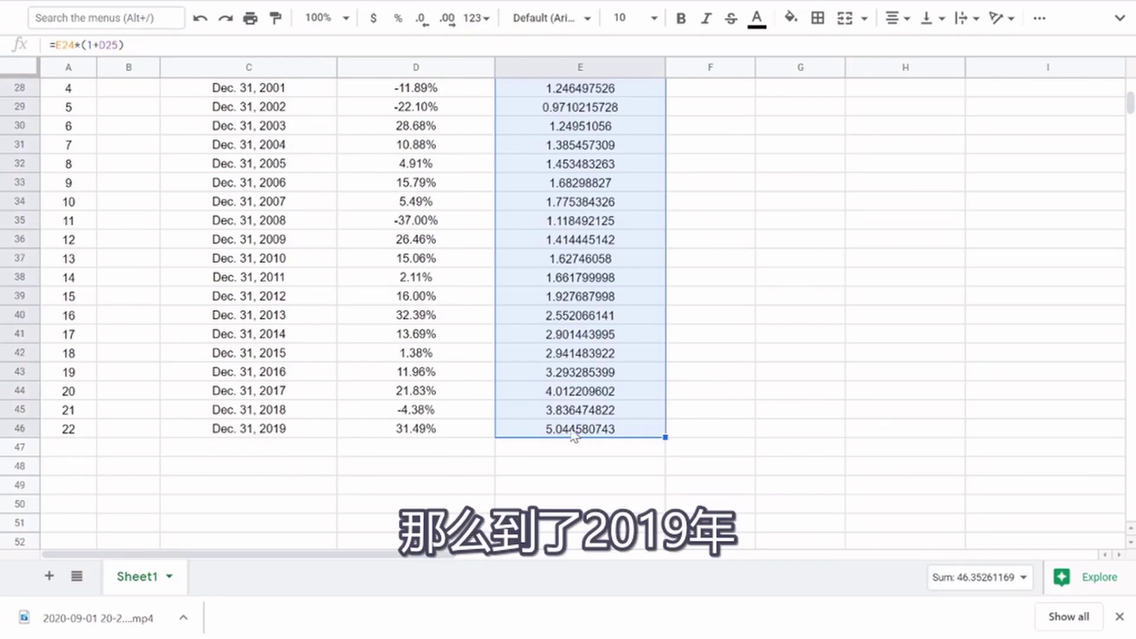
left_click(592, 432)
scroll(624, 453, "up", 1)
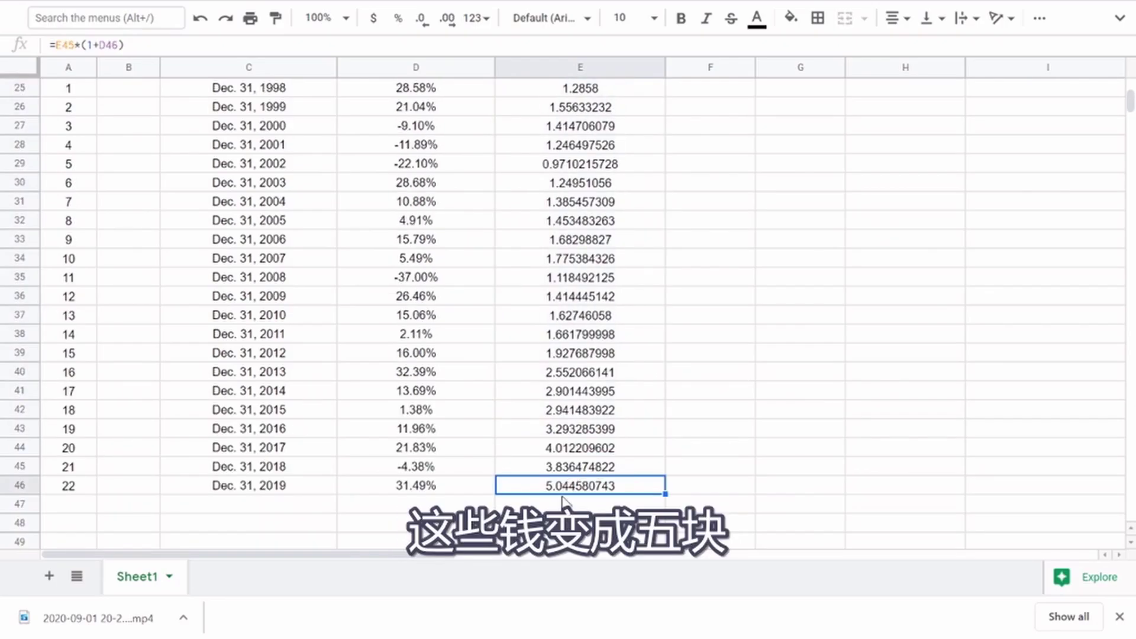
scroll(602, 473, "up", 2)
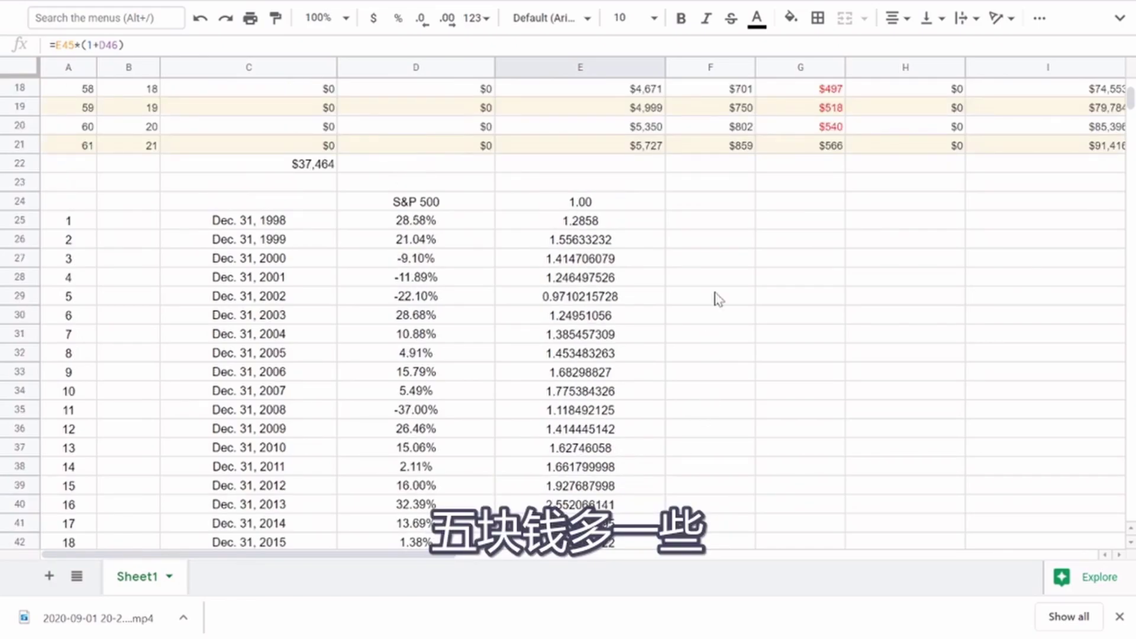
Enter the formula =E25^(1/A25) in cell F25 to take the root of the cumulative growth by year number
left_click(763, 204)
scroll(445, 190, "down", 1)
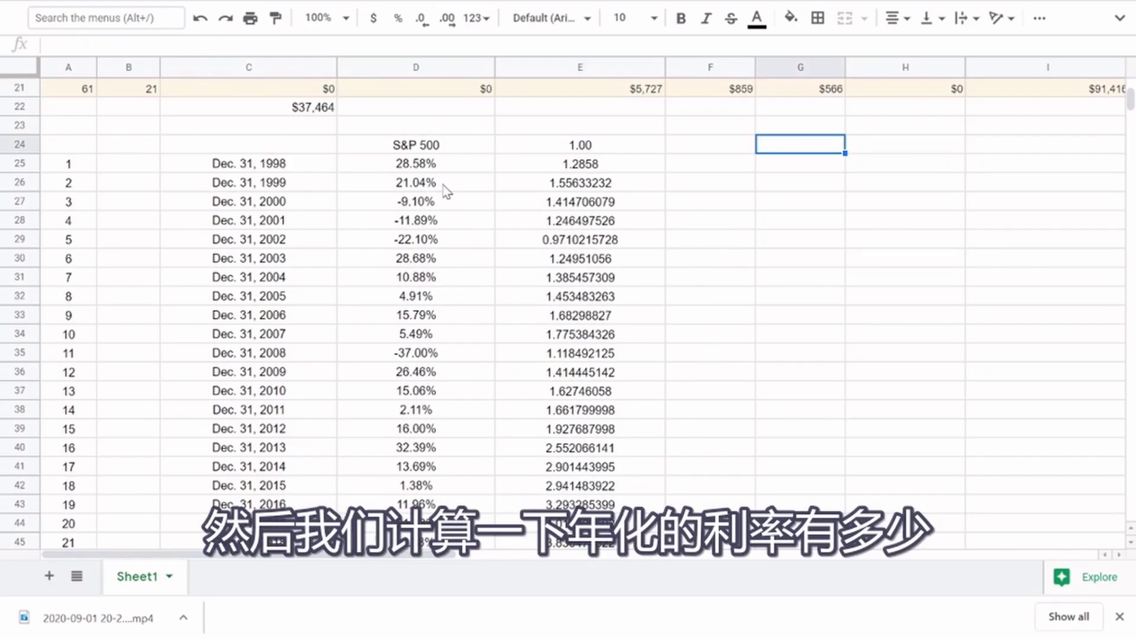
left_click(693, 168)
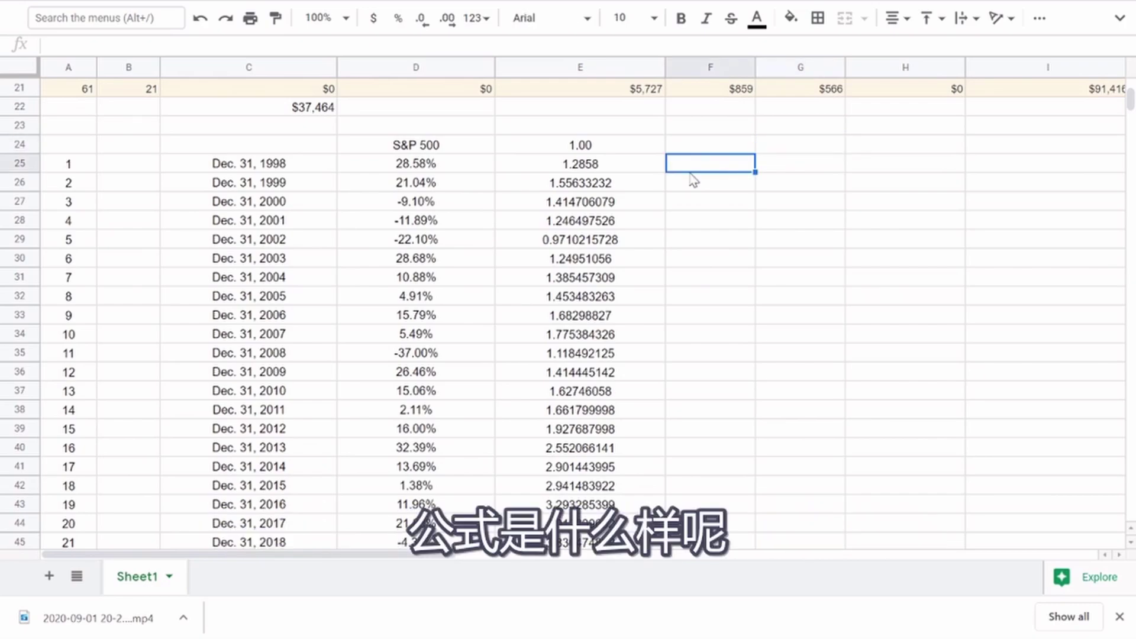
type("=")
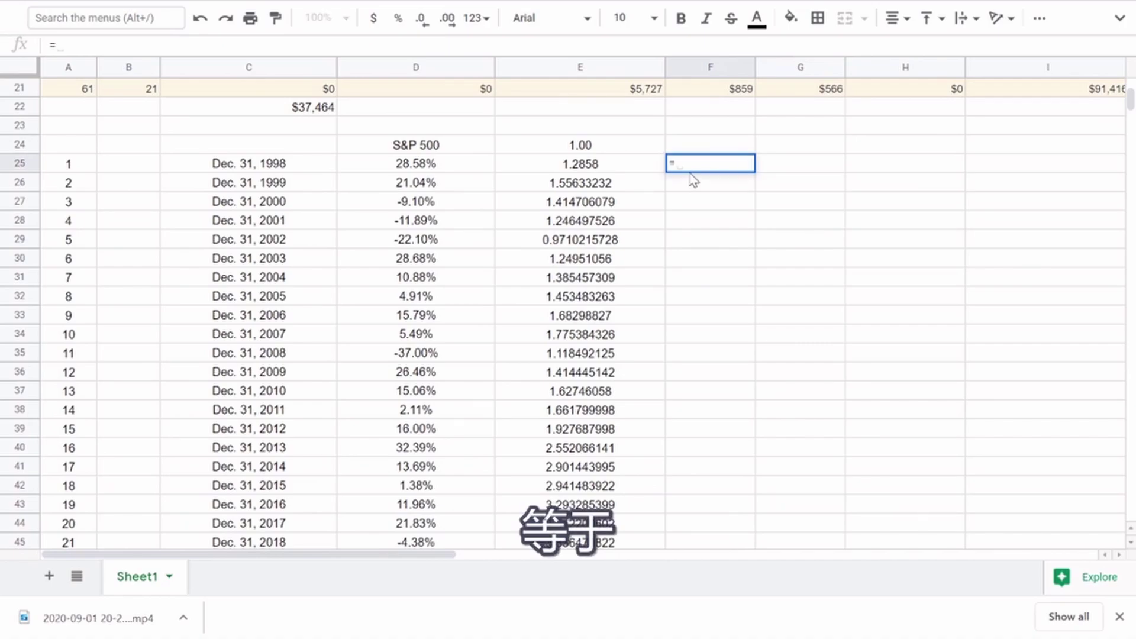
left_click(586, 170)
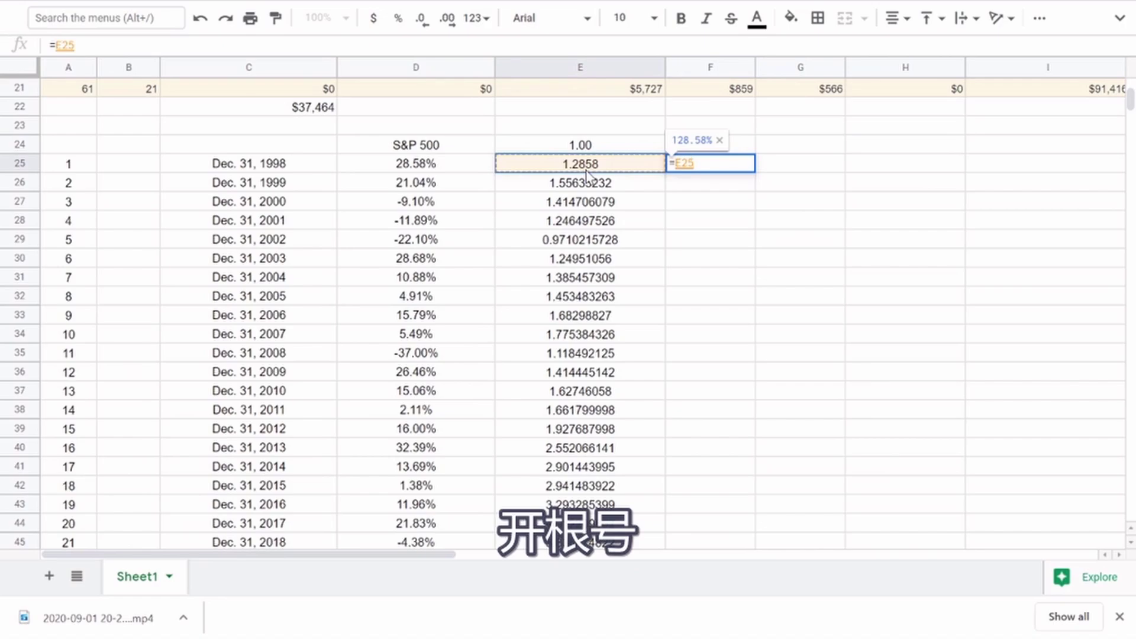
type("^")
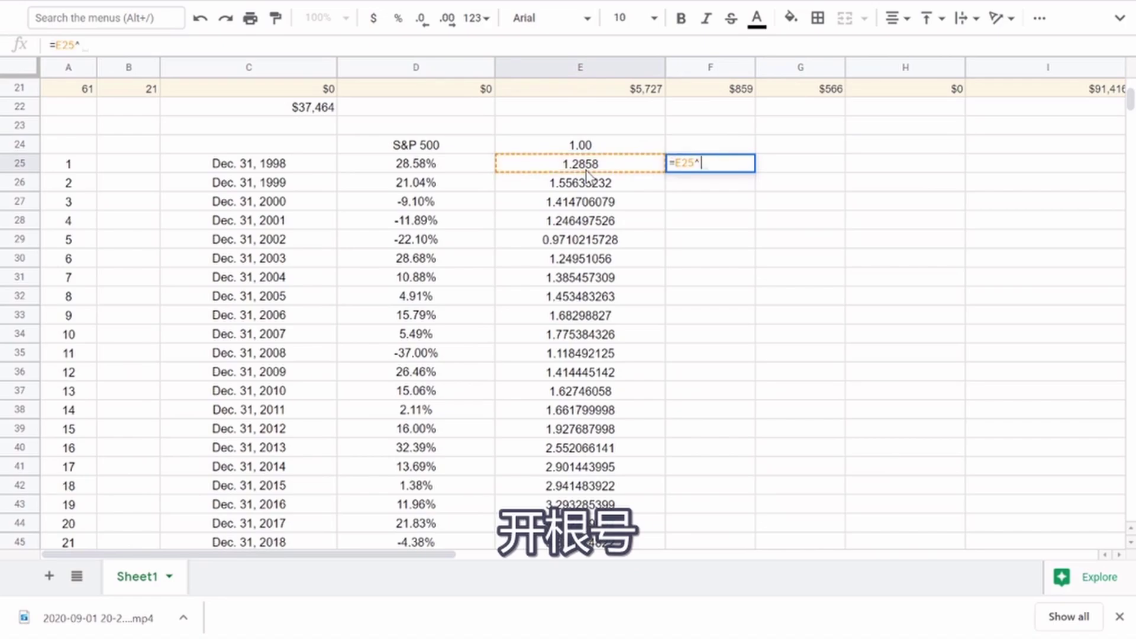
type("(")
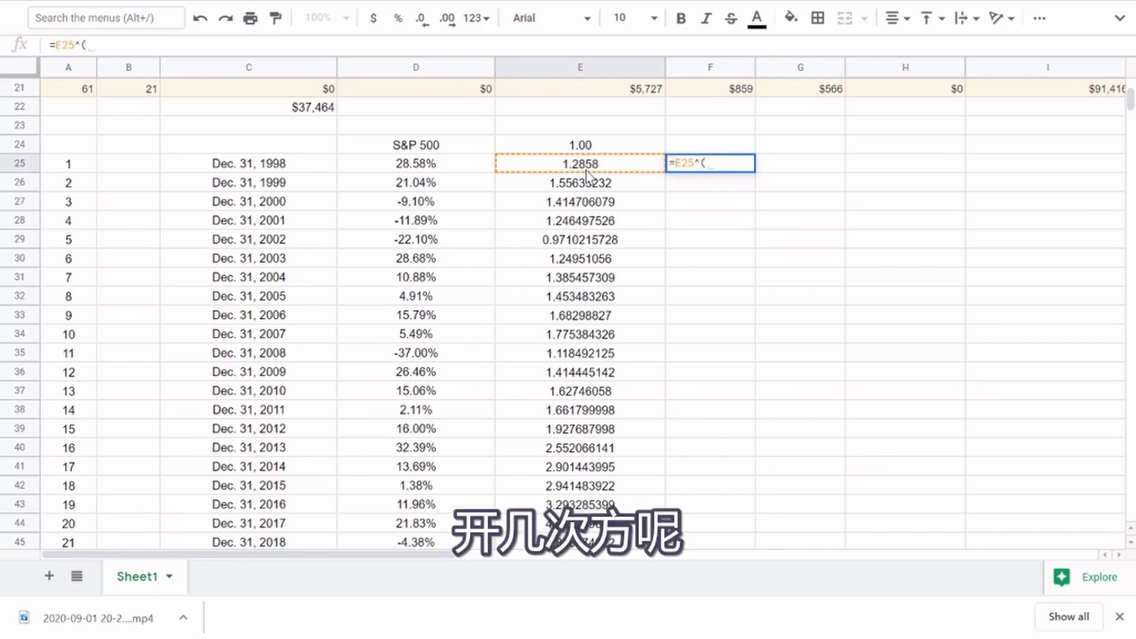
type("1/")
left_click(62, 166)
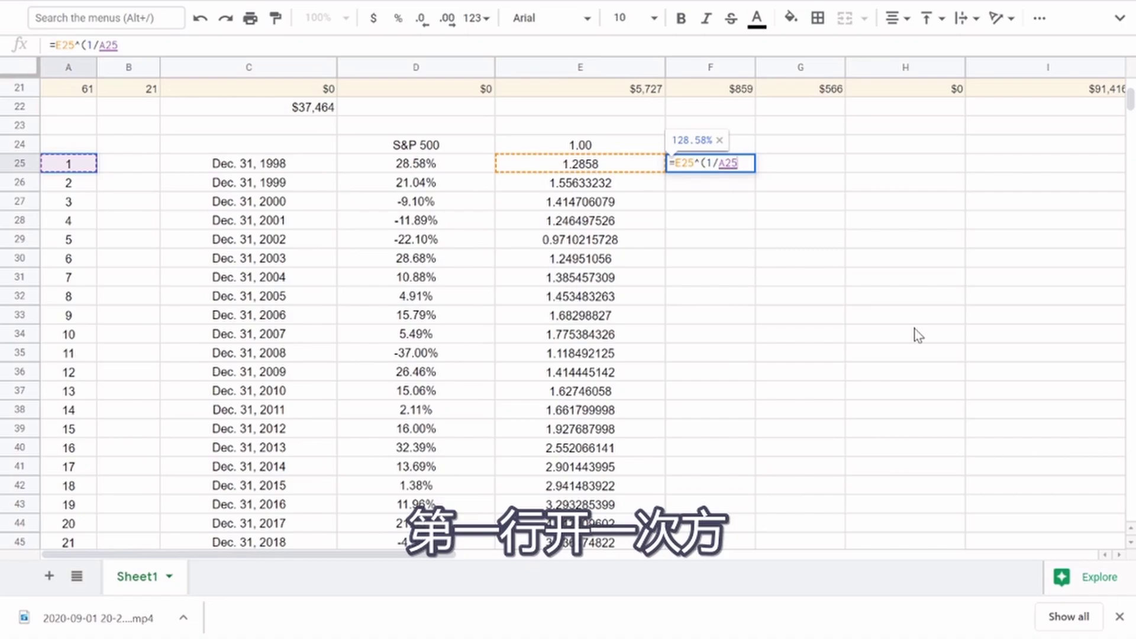
type(")")
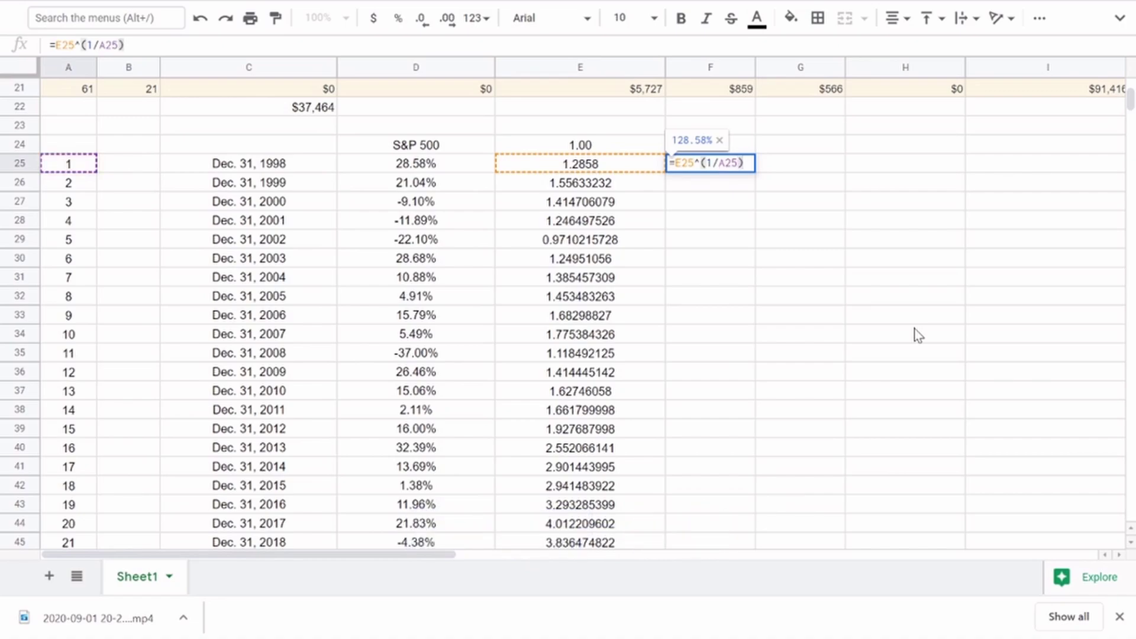
key("Return")
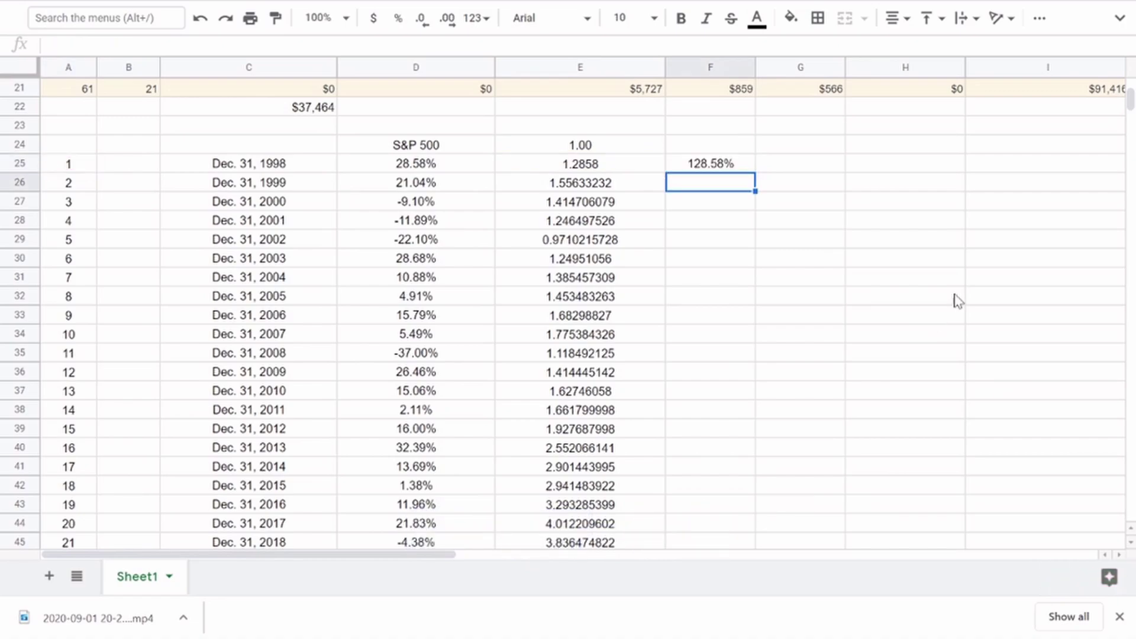
Append -1 to the formula in F25 so it calculates the annualized return
left_click(721, 171)
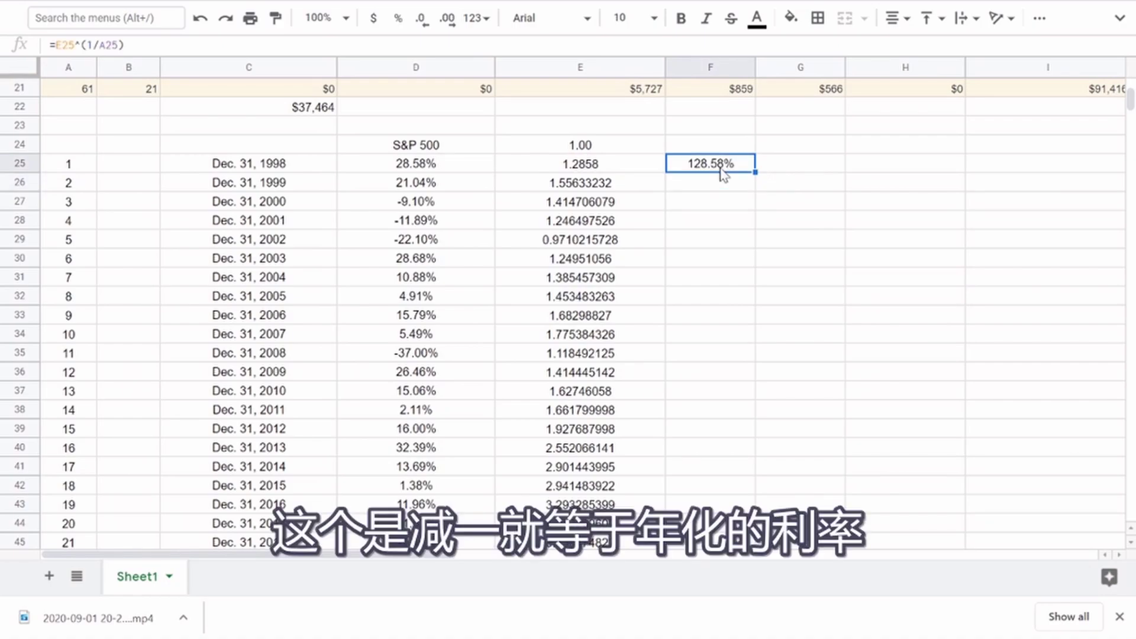
double_click(721, 170)
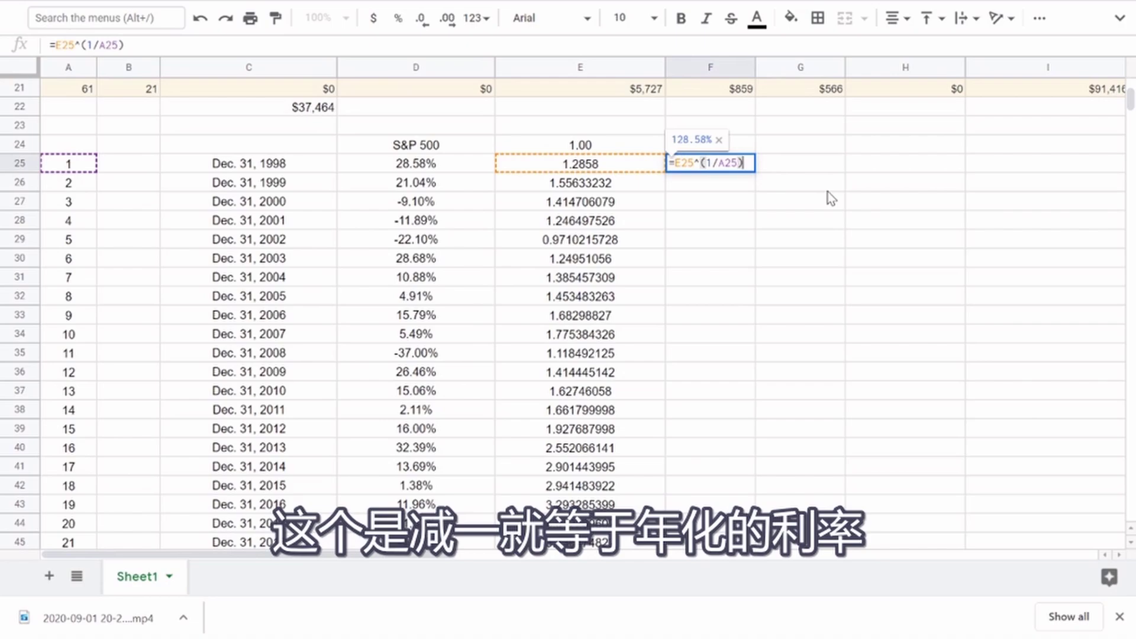
type("-1")
key("Return")
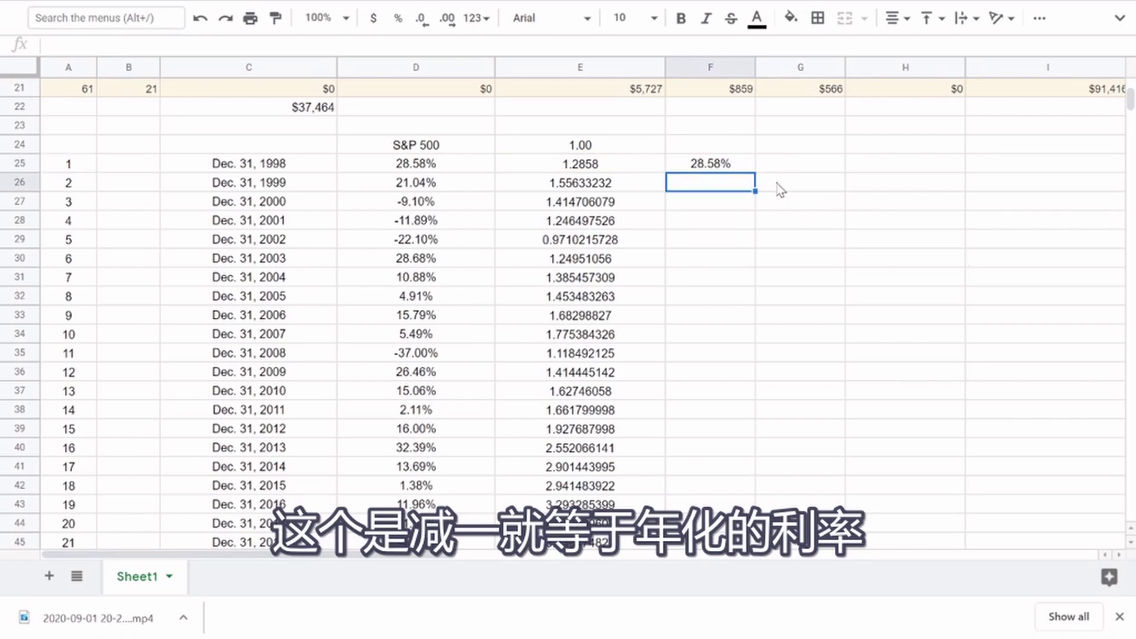
Fill the annualized return formula from F25 down to F46 and review the rates for 2019 and the years between
left_click(733, 167)
left_click(420, 173)
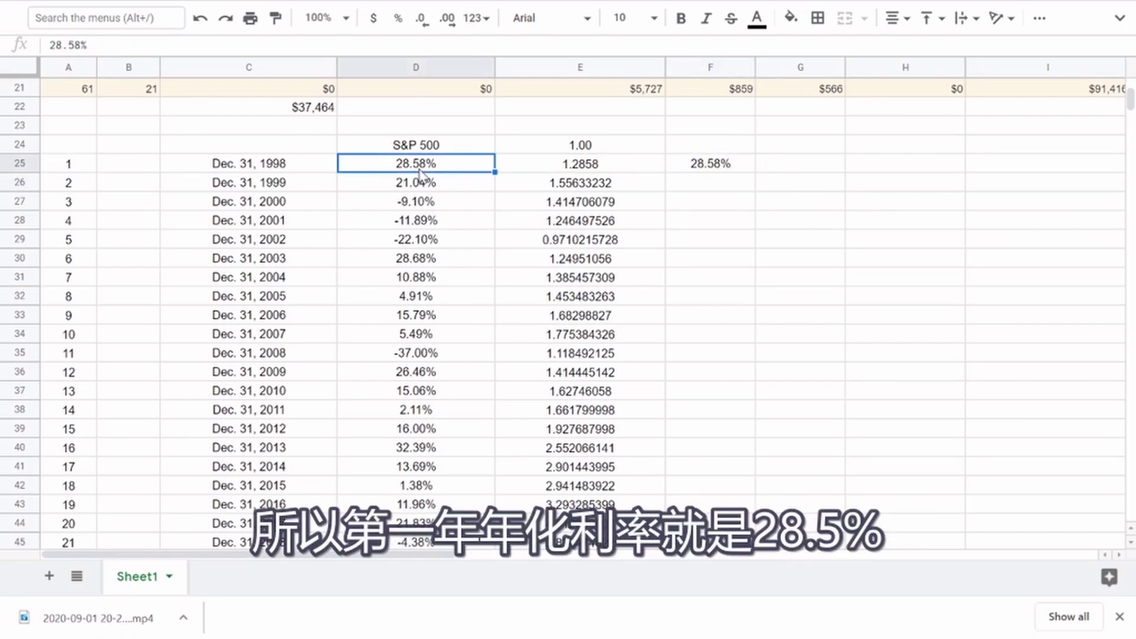
left_click(739, 170)
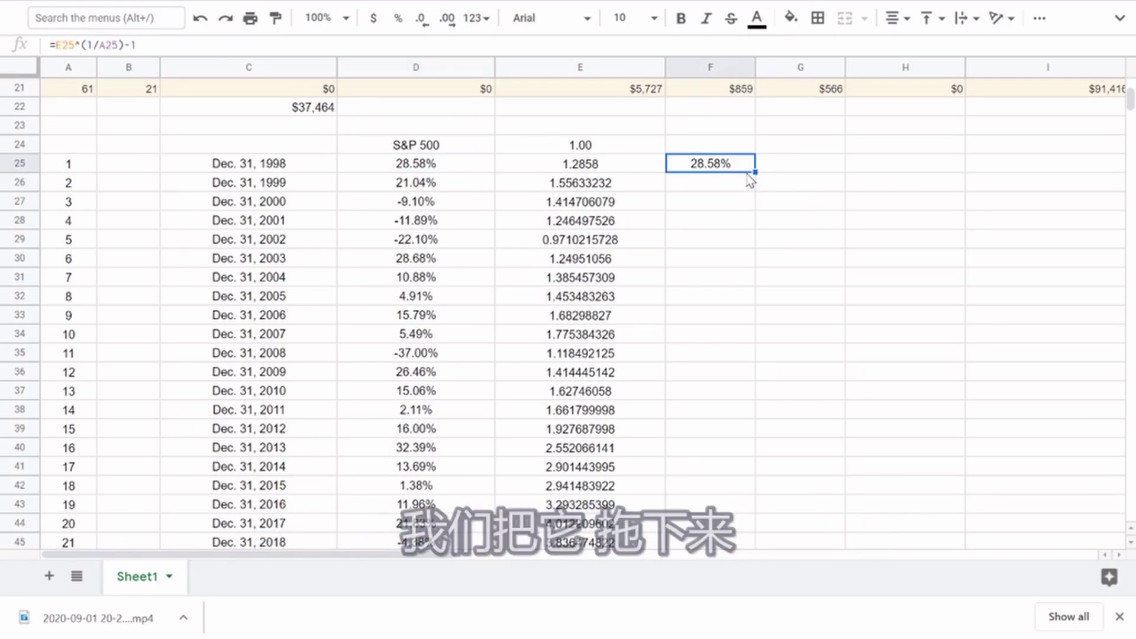
left_click_drag(755, 172, 763, 425)
scroll(795, 390, "up", 3)
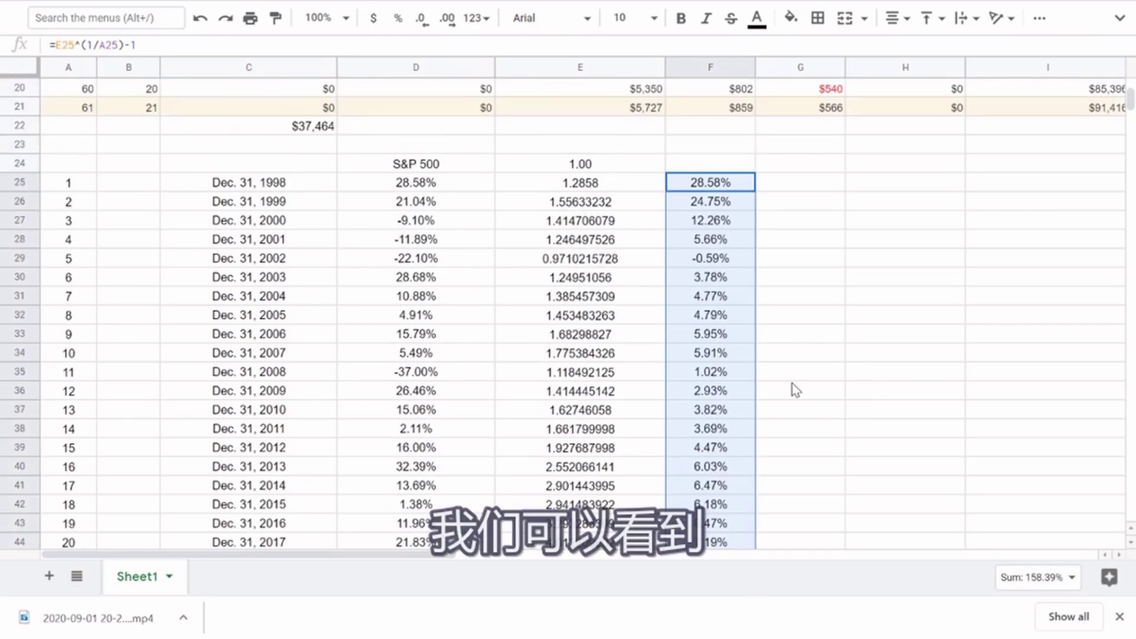
scroll(796, 391, "up", 2)
scroll(719, 314, "down", 2)
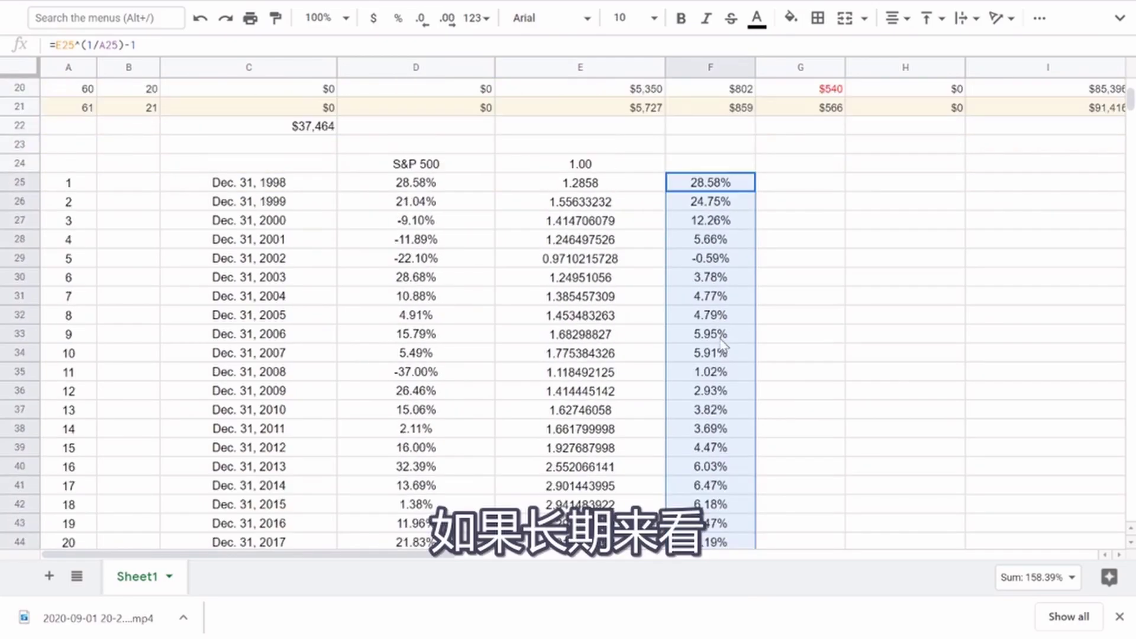
scroll(719, 384, "down", 3)
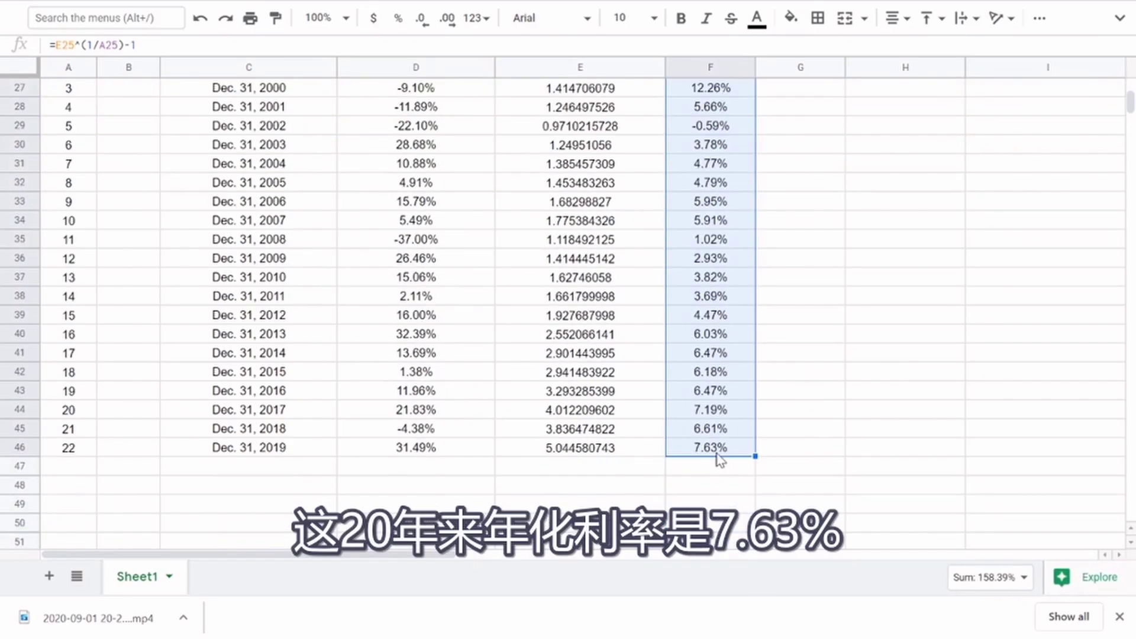
left_click(717, 452)
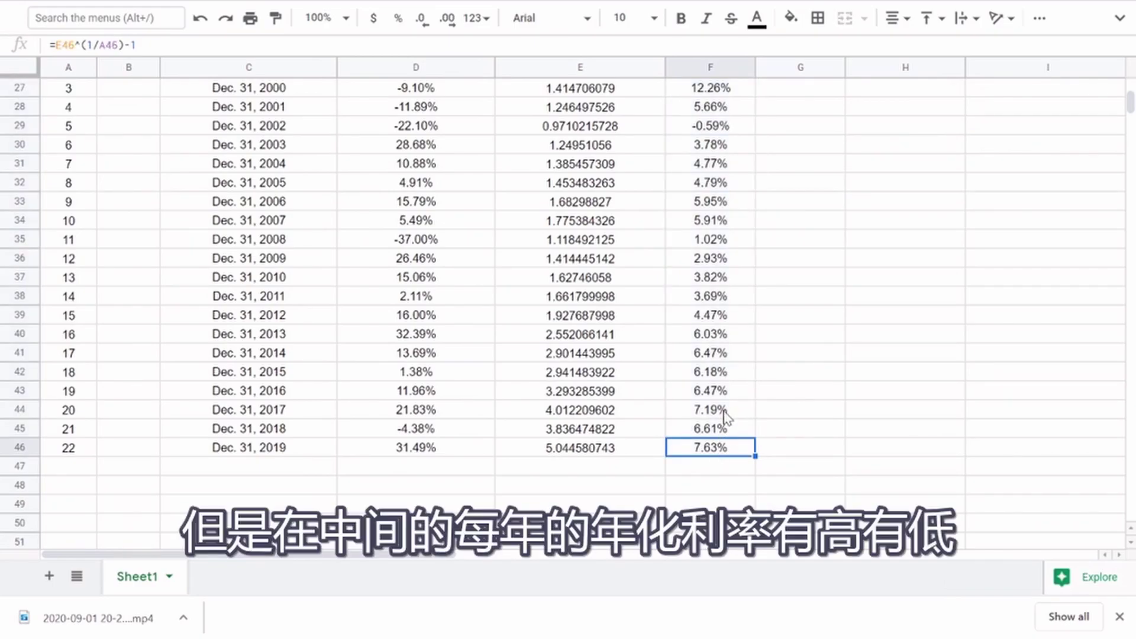
left_click(710, 263)
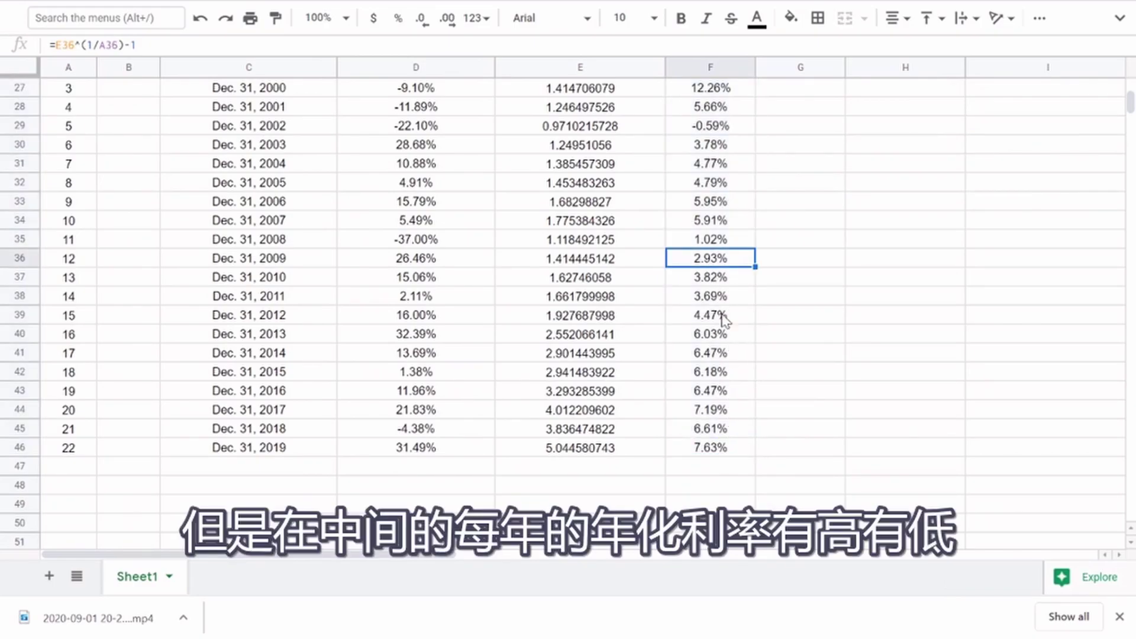
Check the annualized return formula for 2002 in cell F29
scroll(722, 371, "up", 1)
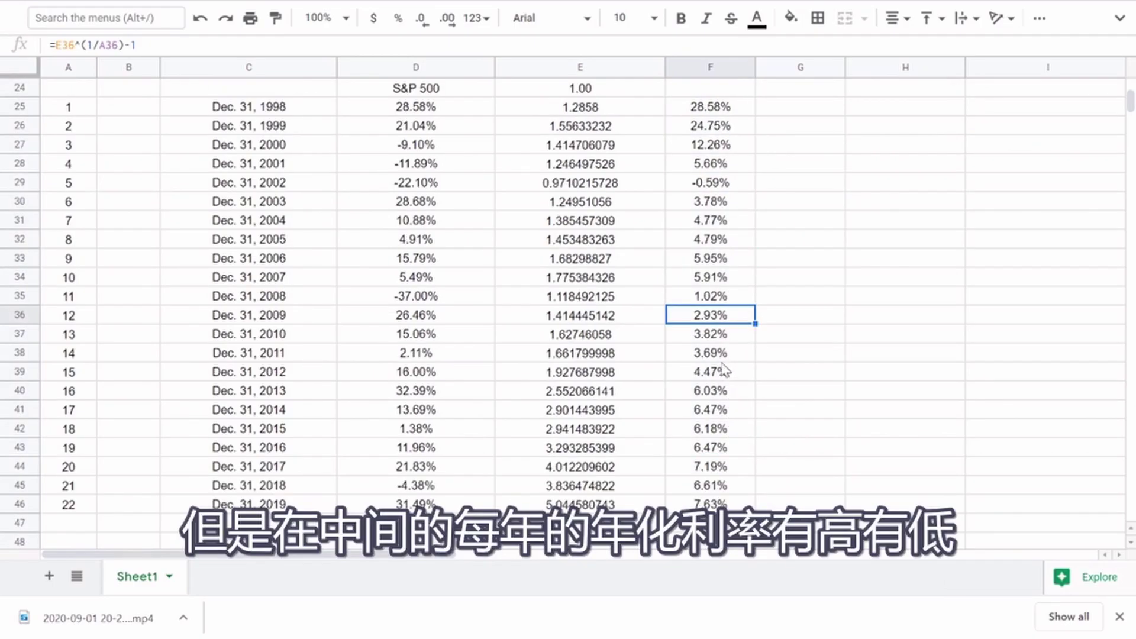
left_click(712, 184)
scroll(705, 277, "up", 1)
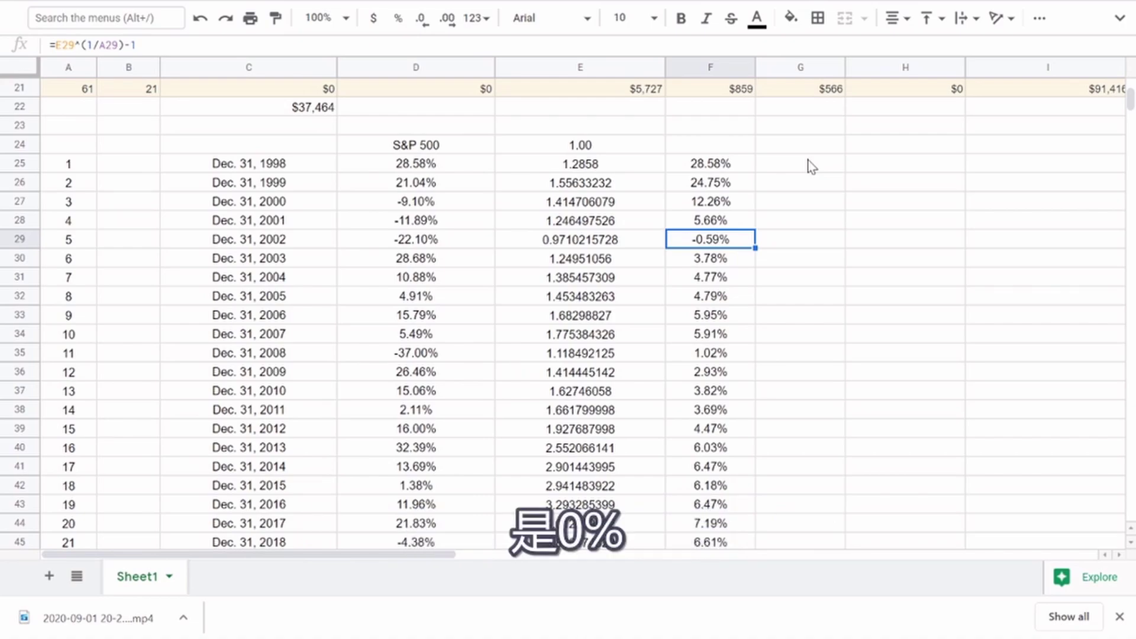
Enter the formula =if(D25<0,0,D25) in cell G25 to floor the 1998 S&P 500 return at zero
left_click(426, 170)
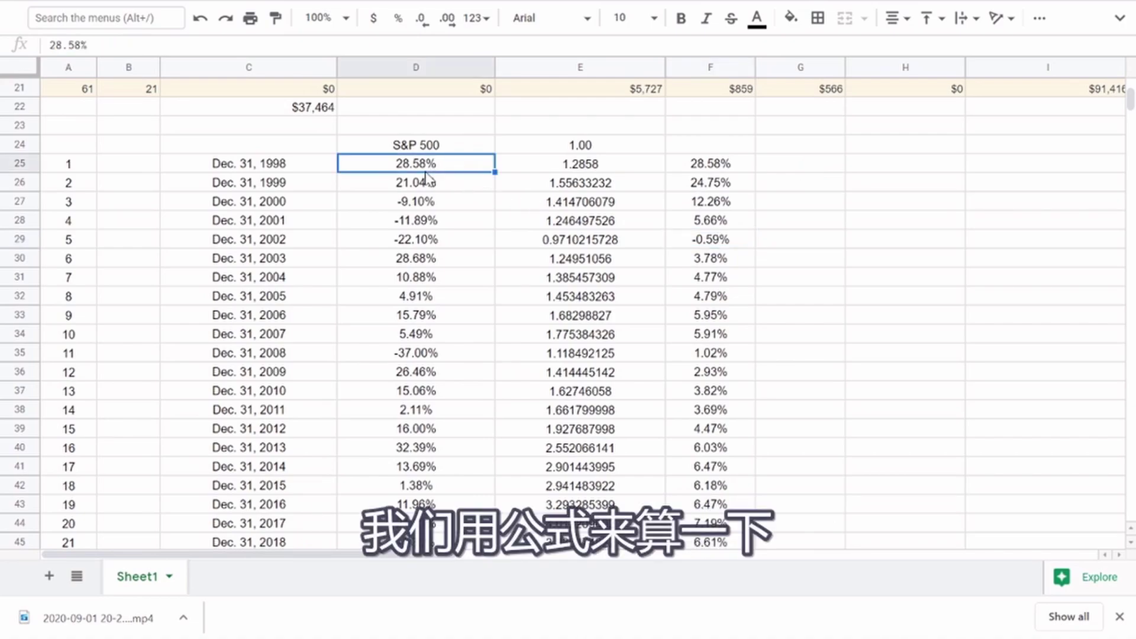
left_click(805, 173)
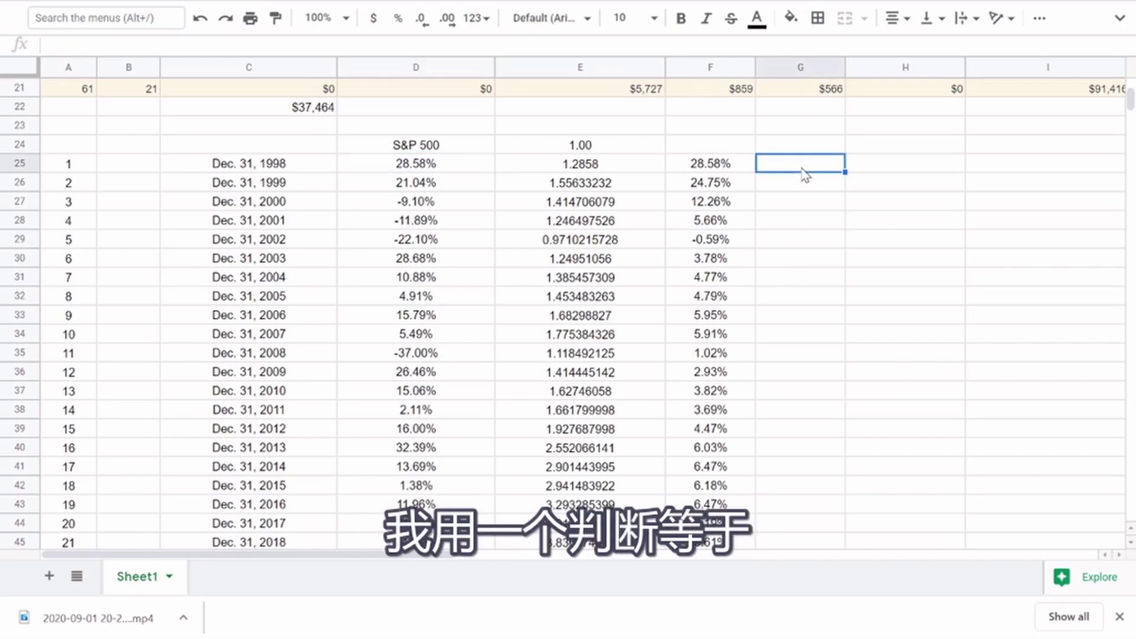
type("=i")
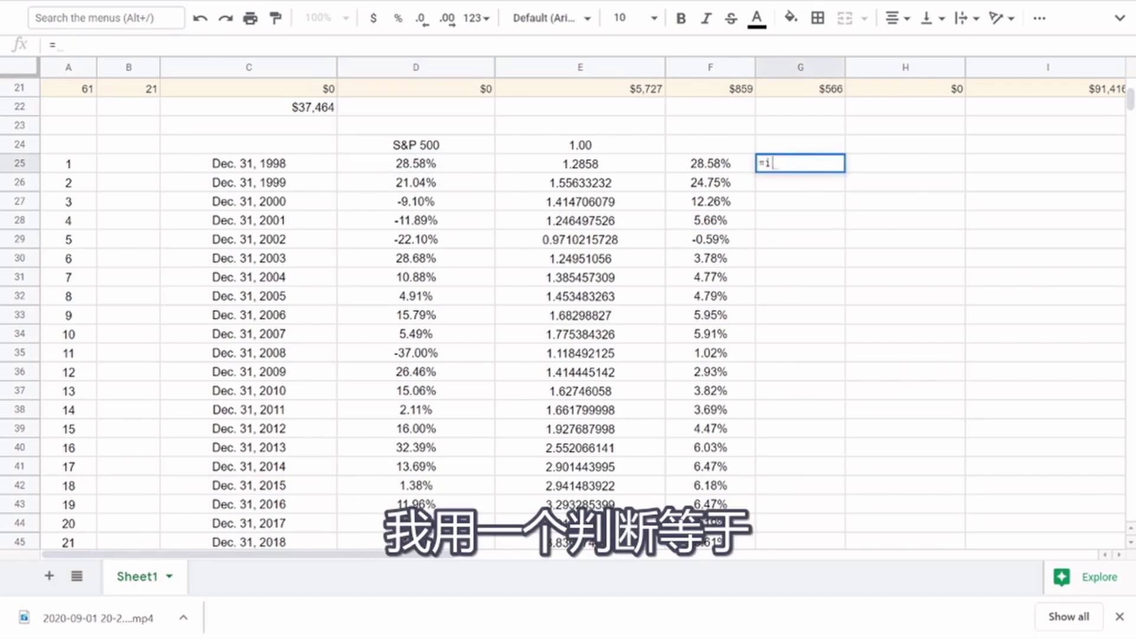
type("f(")
left_click(422, 168)
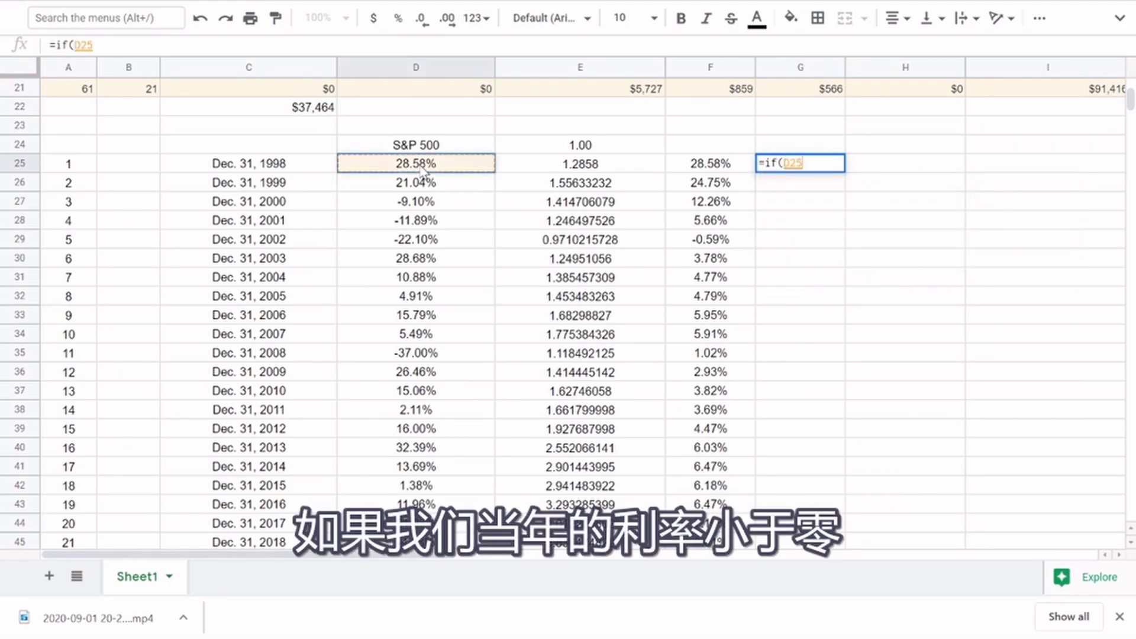
type("<")
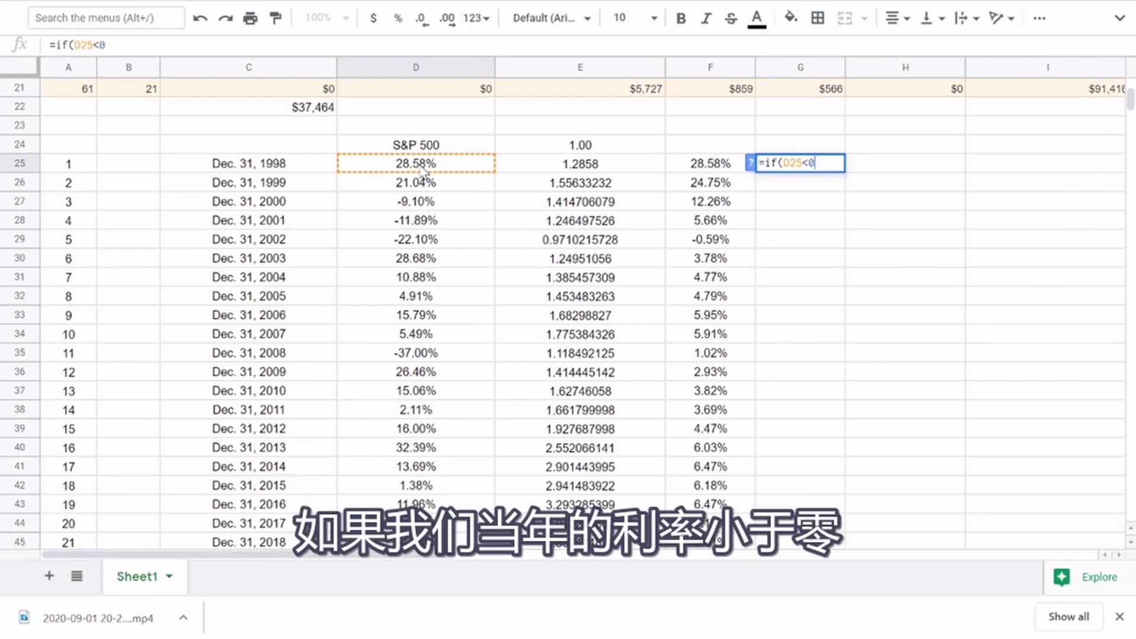
type("0, ")
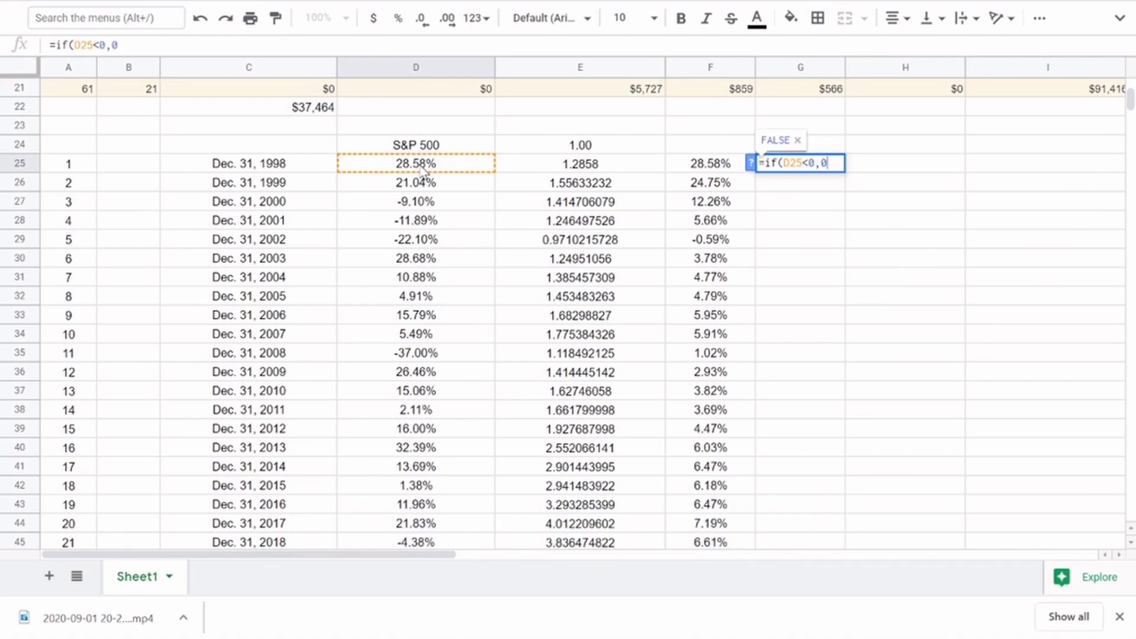
type(",")
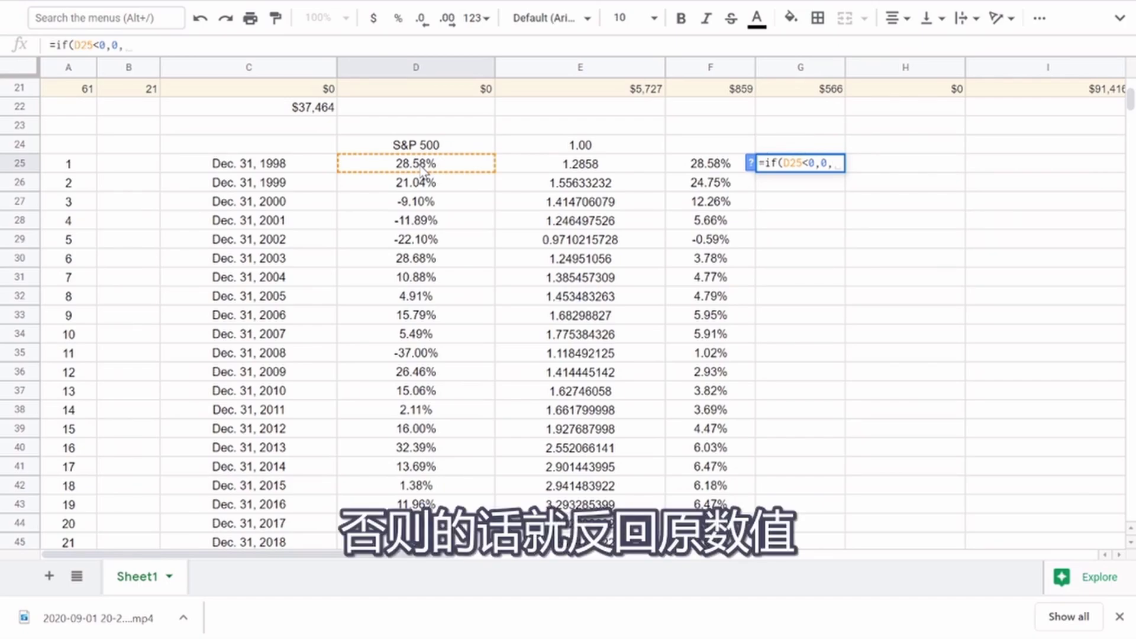
left_click(400, 170)
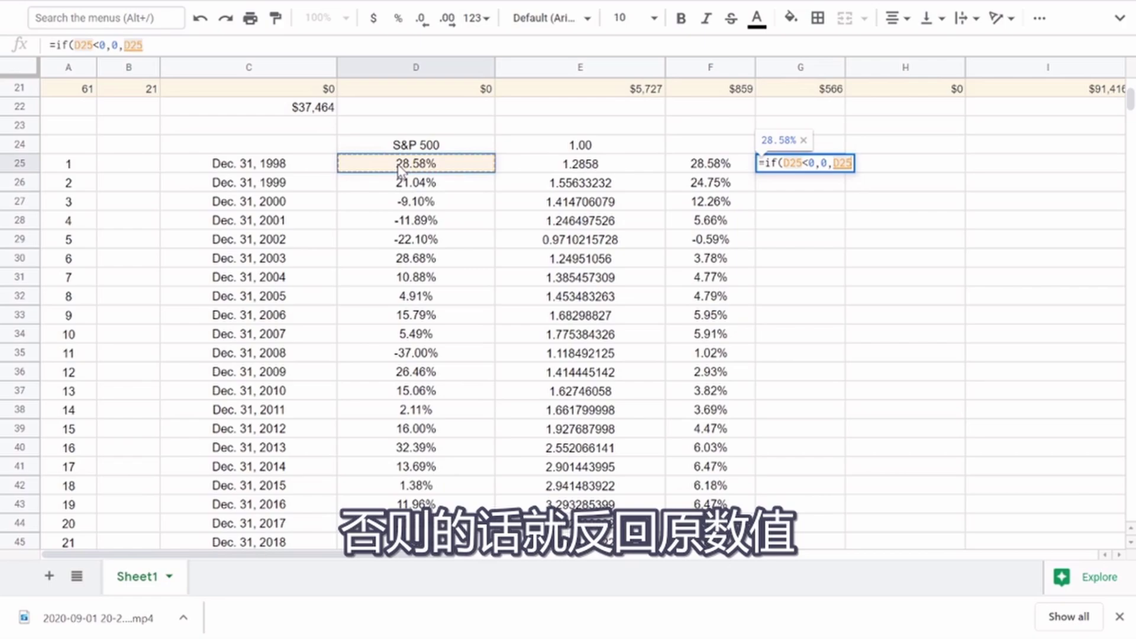
key("Return")
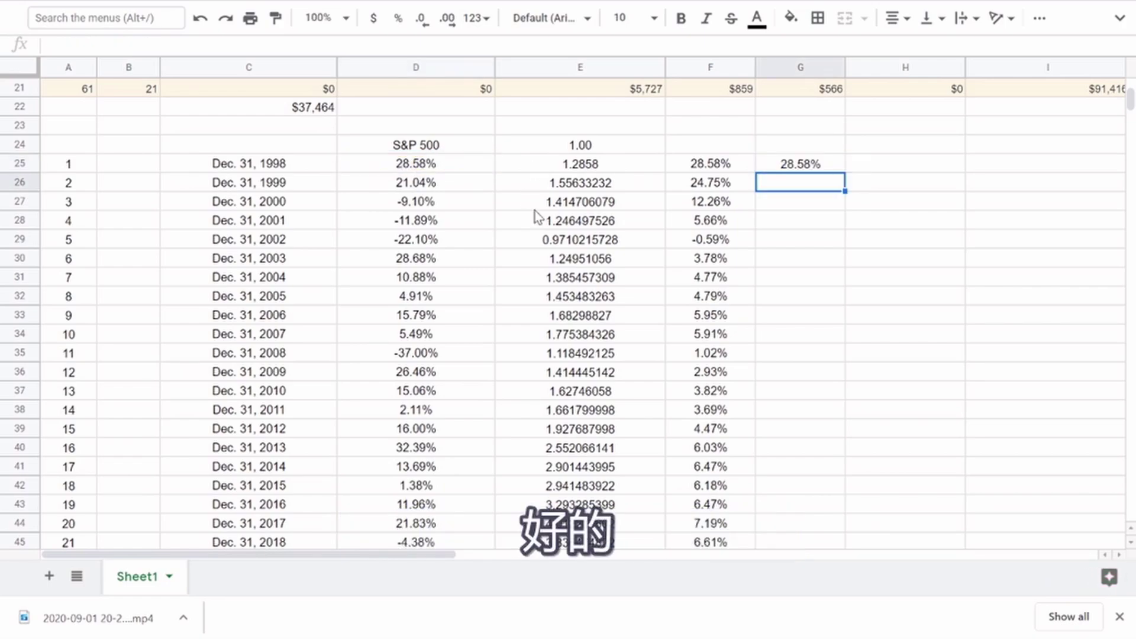
Fill the zero-floor formula from G25 down to G46 and review the floored returns
left_click(831, 167)
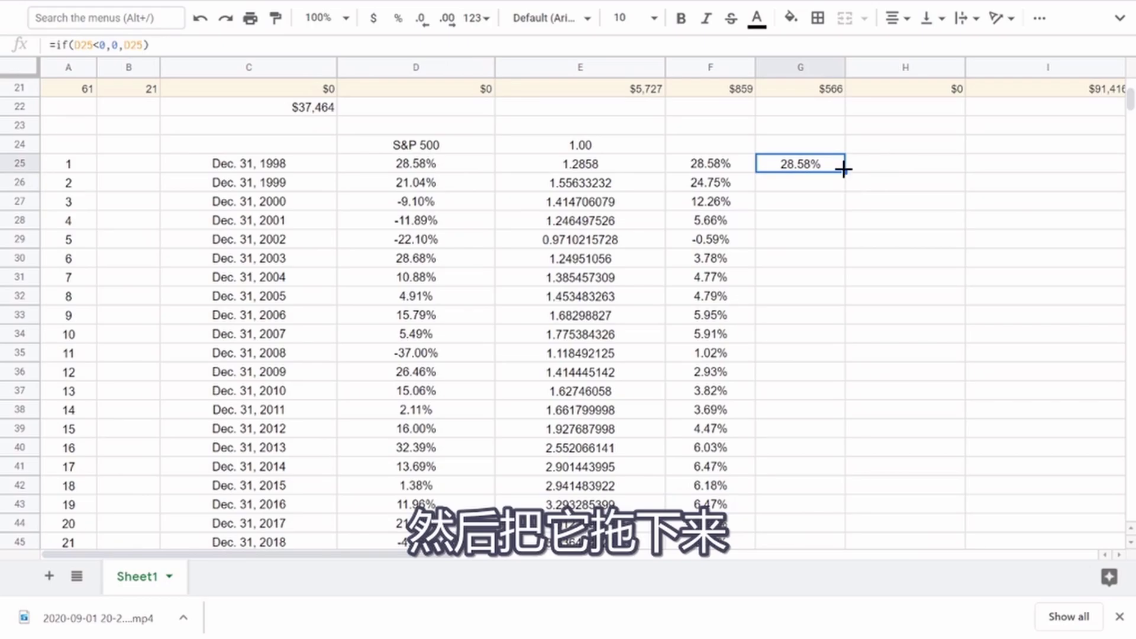
left_click_drag(843, 170, 807, 523)
left_click(811, 130)
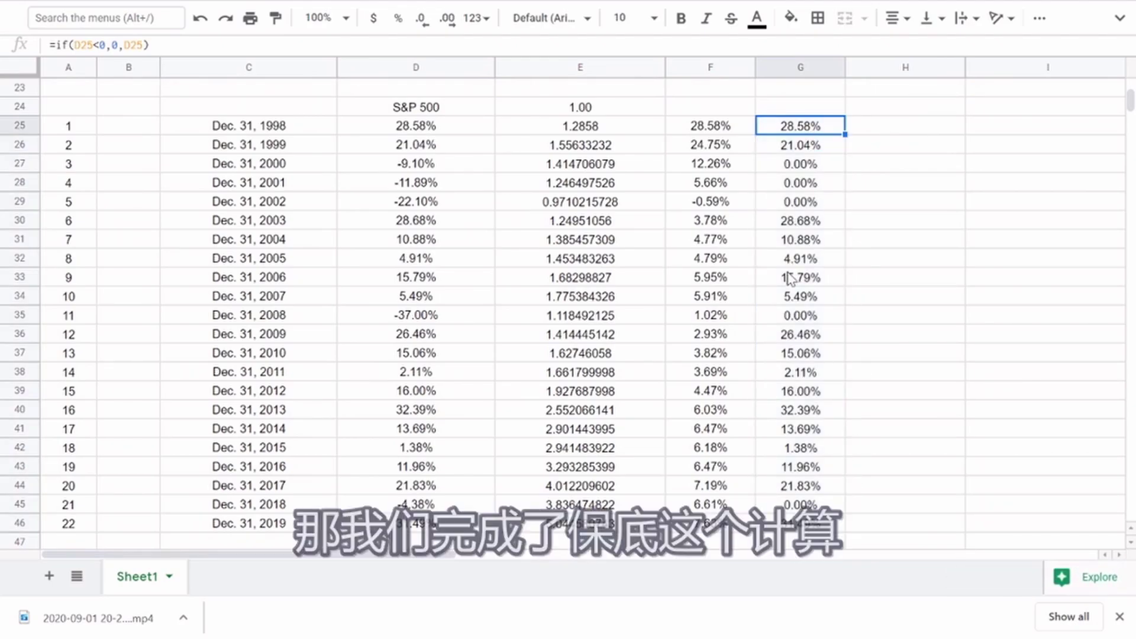
scroll(792, 275, "up", 1)
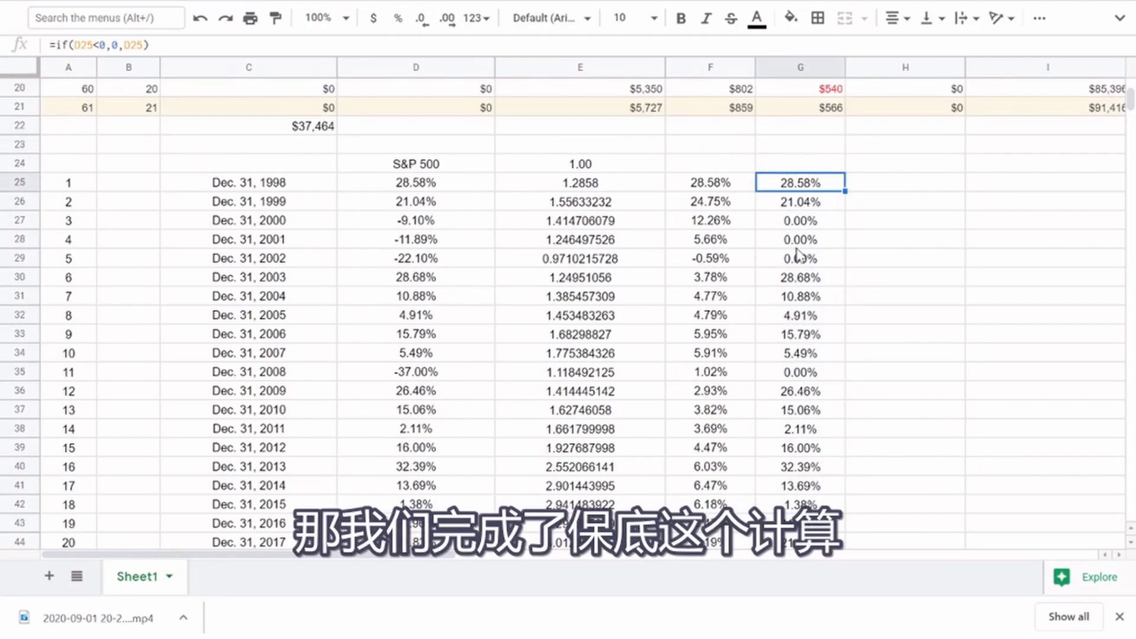
Enter the formula =if(G25>0.1125,0.1125,G25) in cell H25 to cap the floored return at 11.25%
left_click(876, 189)
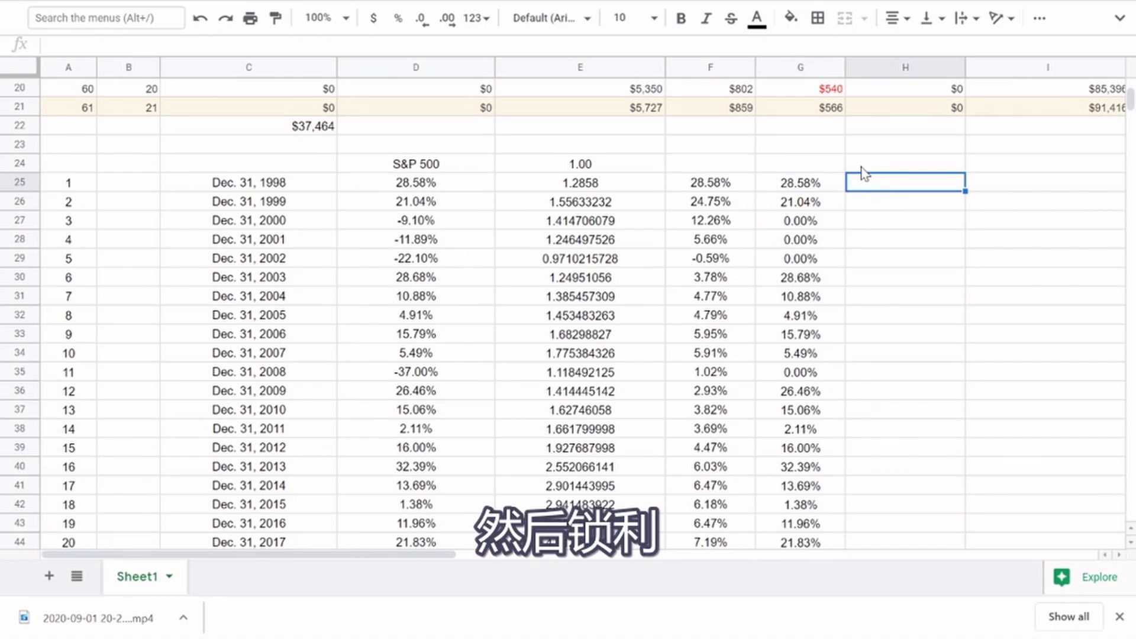
type("=")
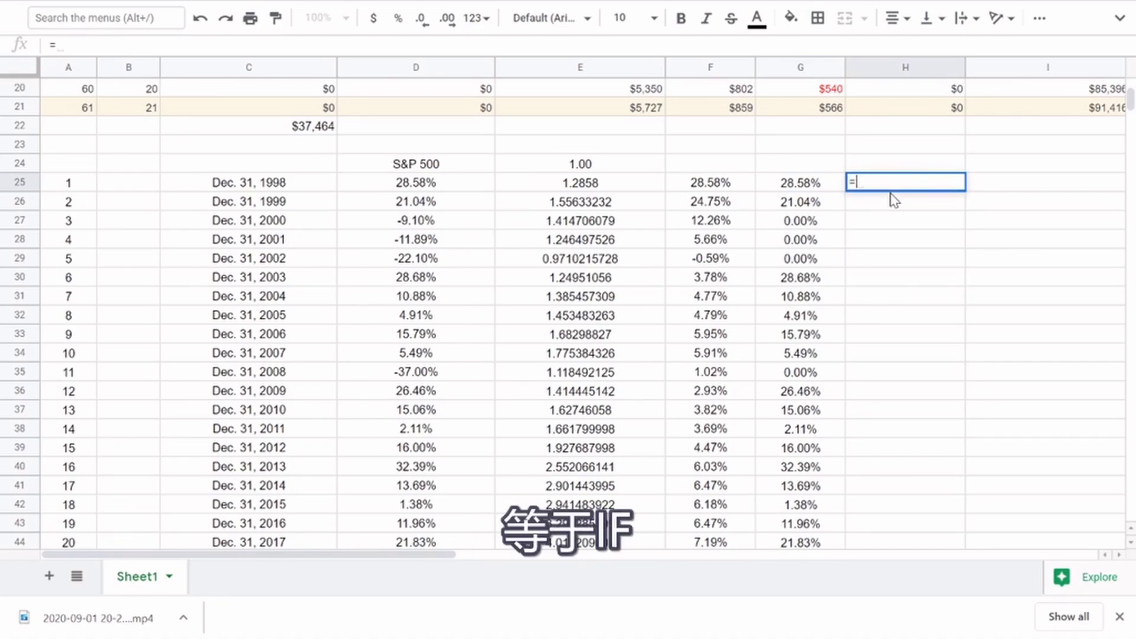
type("if")
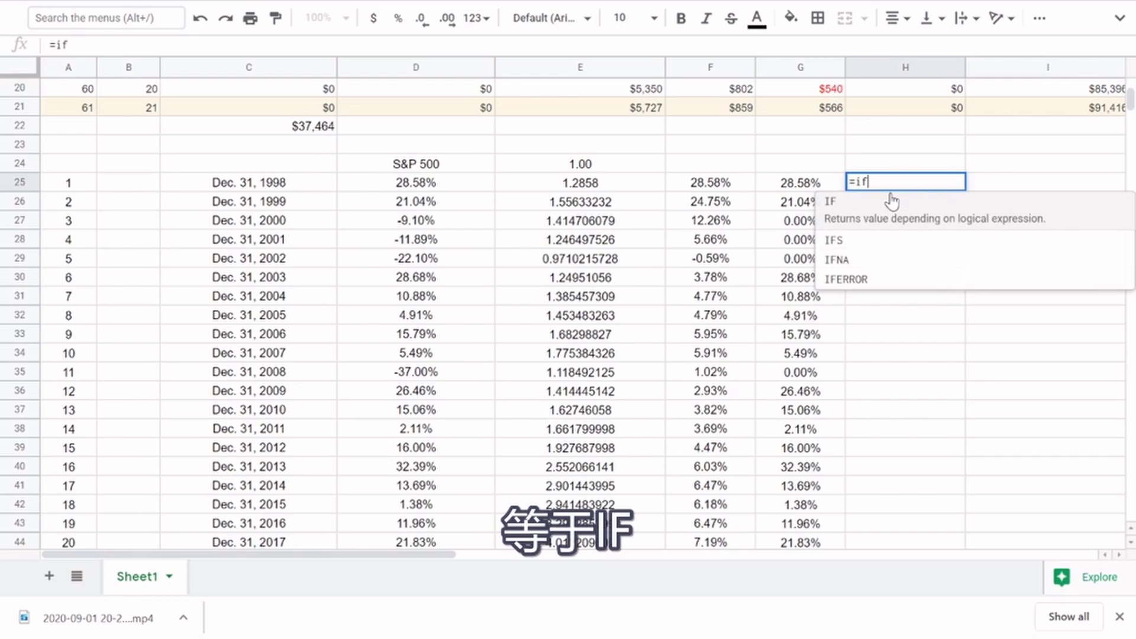
type("(")
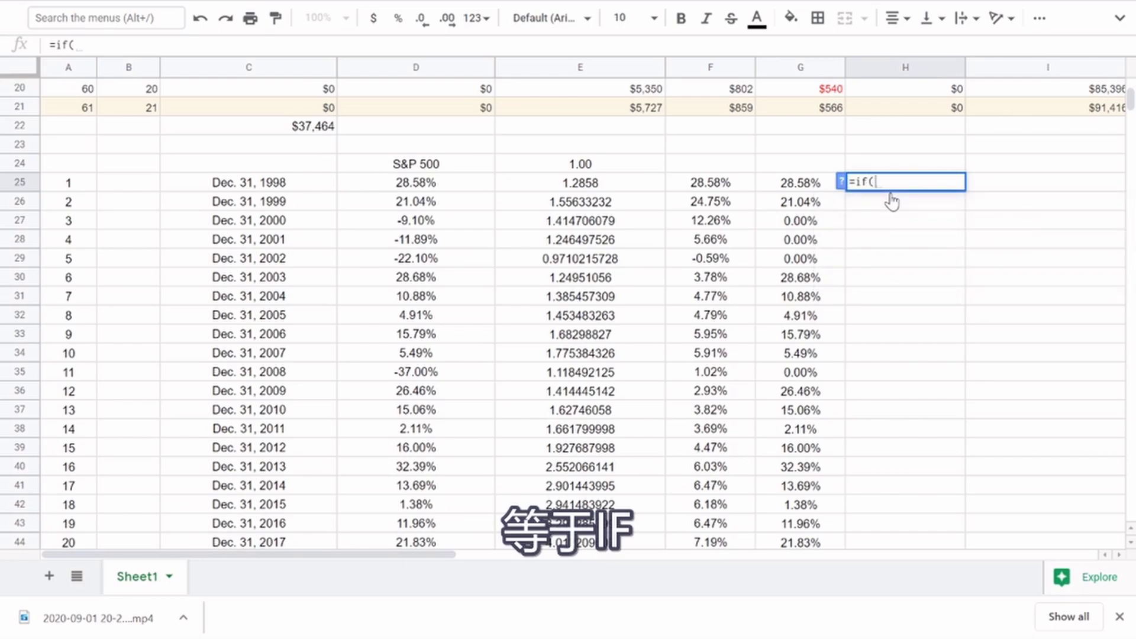
left_click(787, 188)
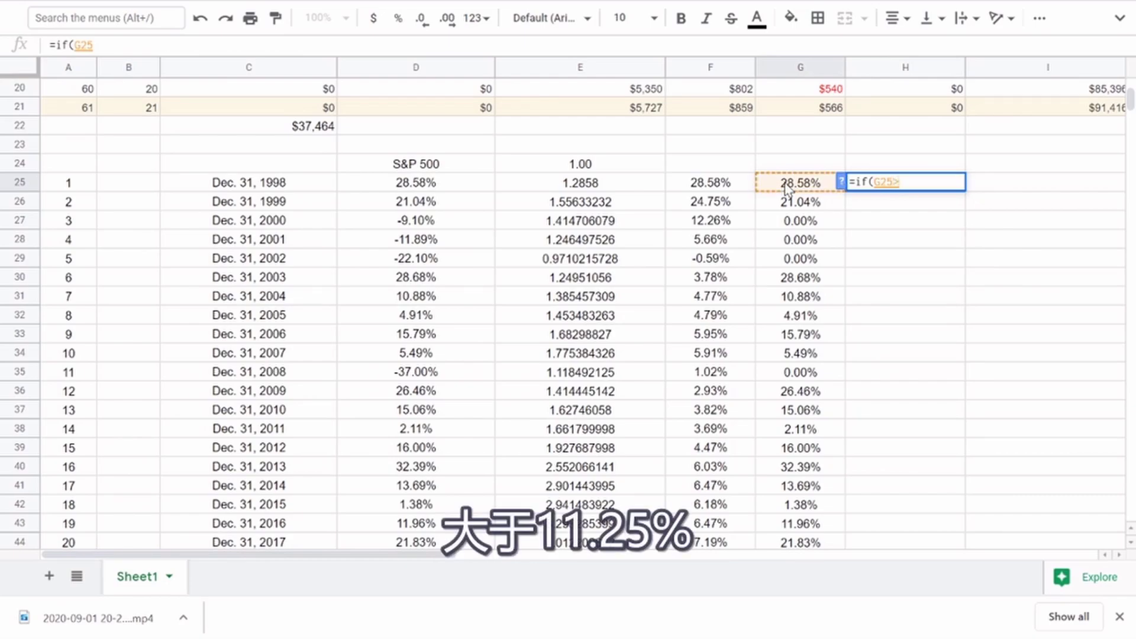
type(">0.1125")
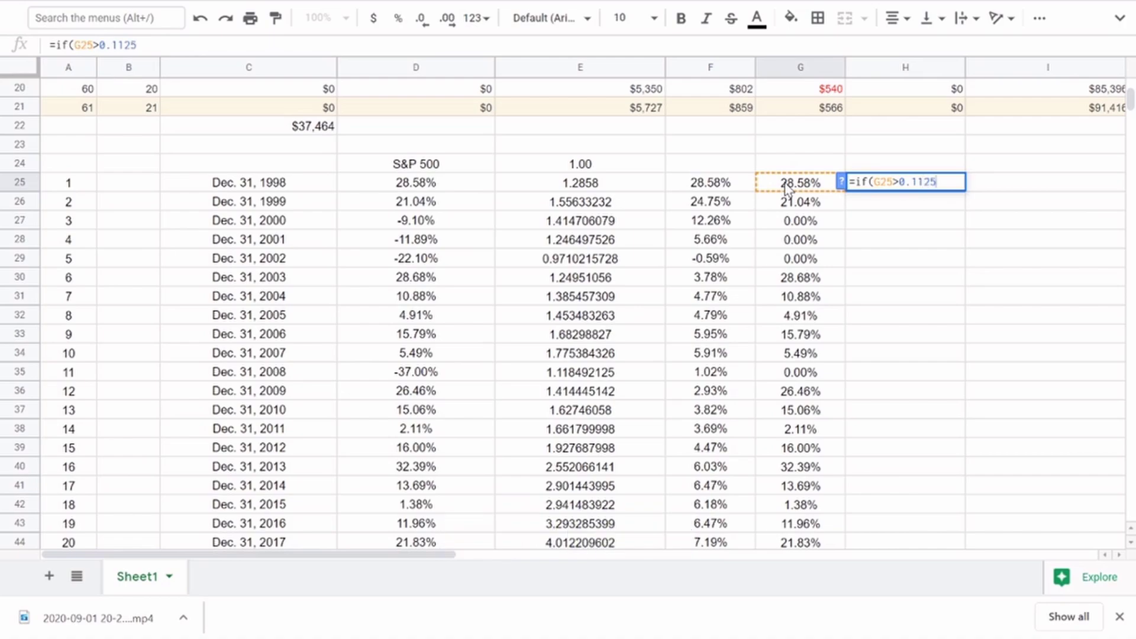
type(",")
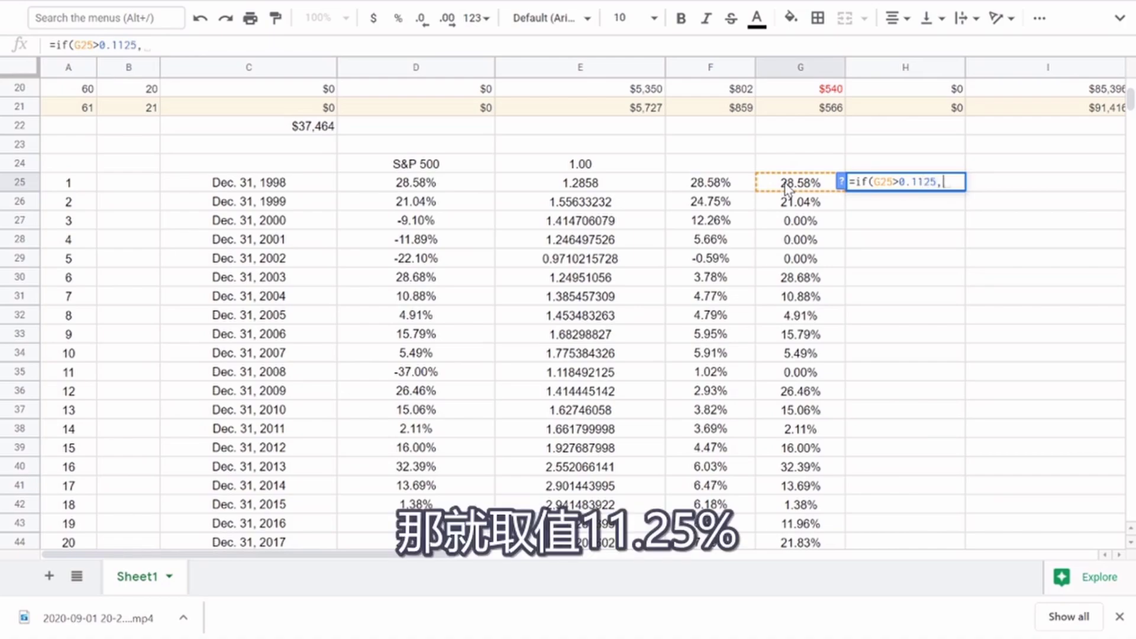
type("0.112")
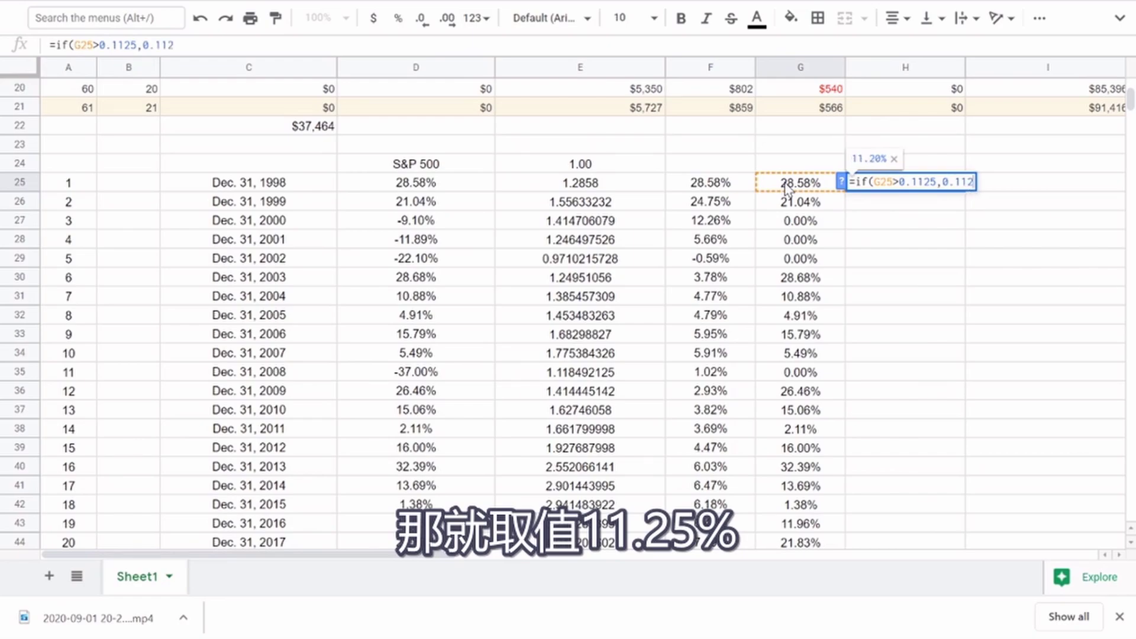
type("5,")
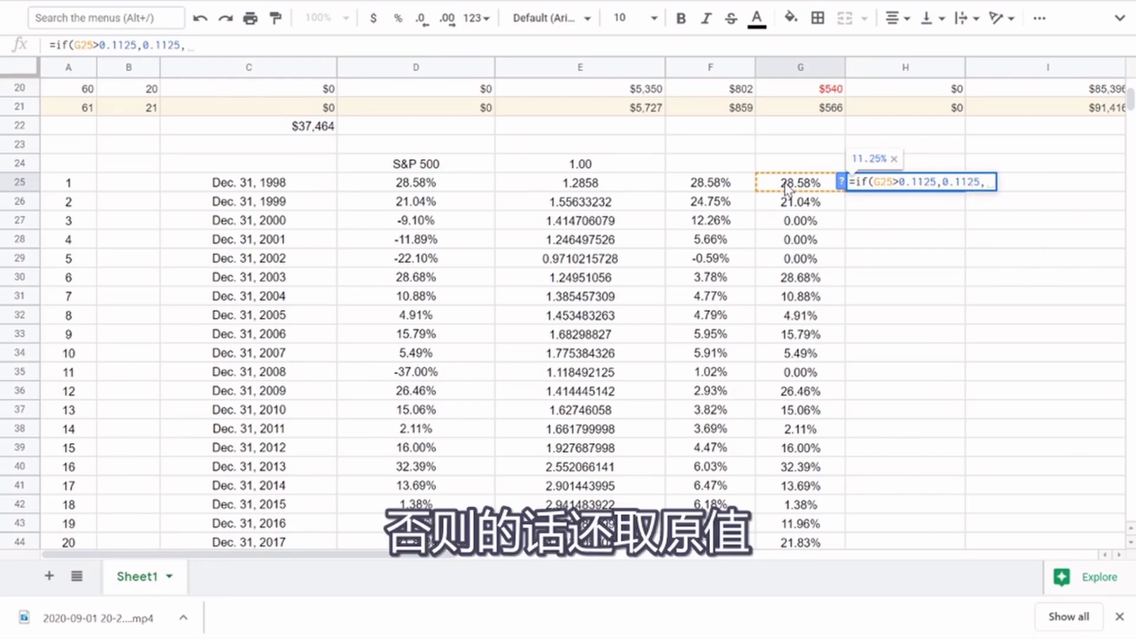
left_click(783, 187)
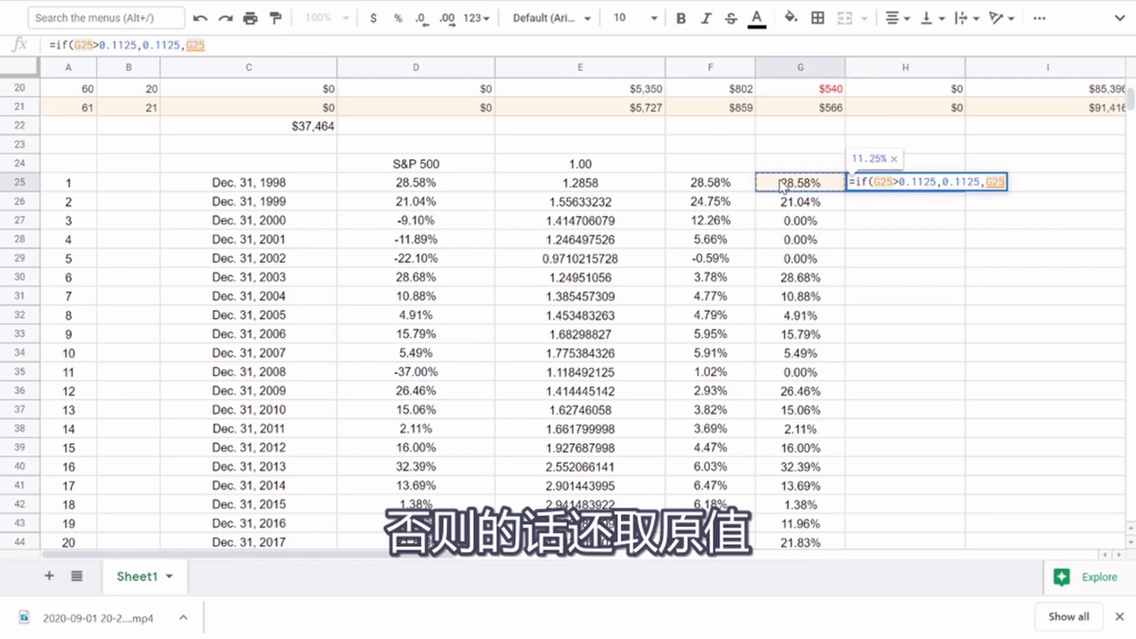
type(")")
key("Return")
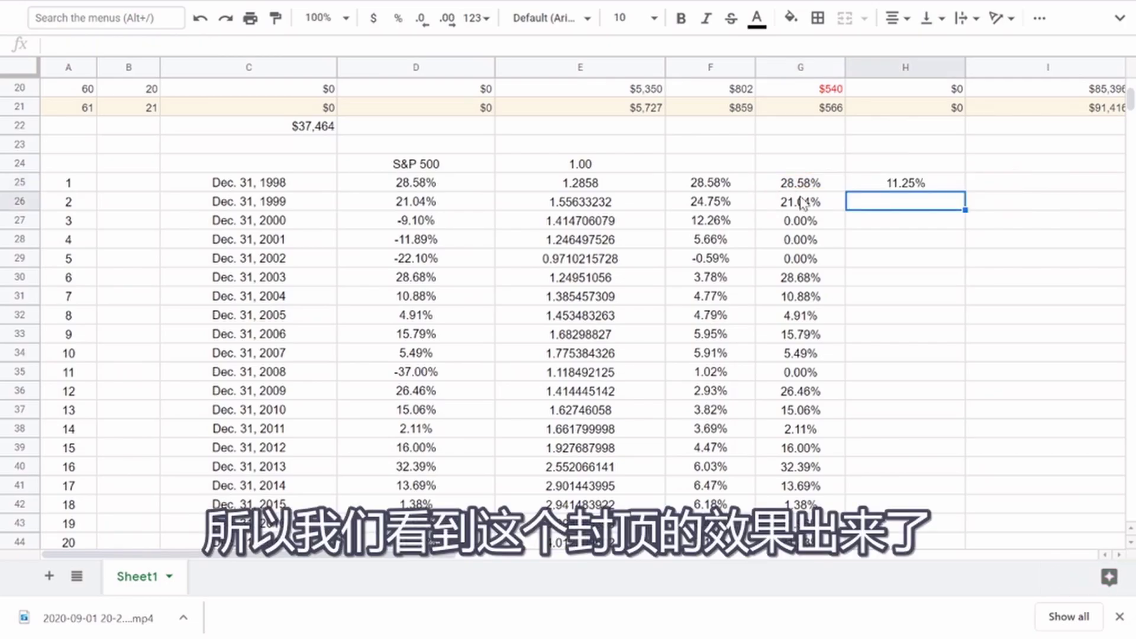
Fill the 11.25% cap formula from H25 down to H46 and check the capped and floored returns
left_click(900, 185)
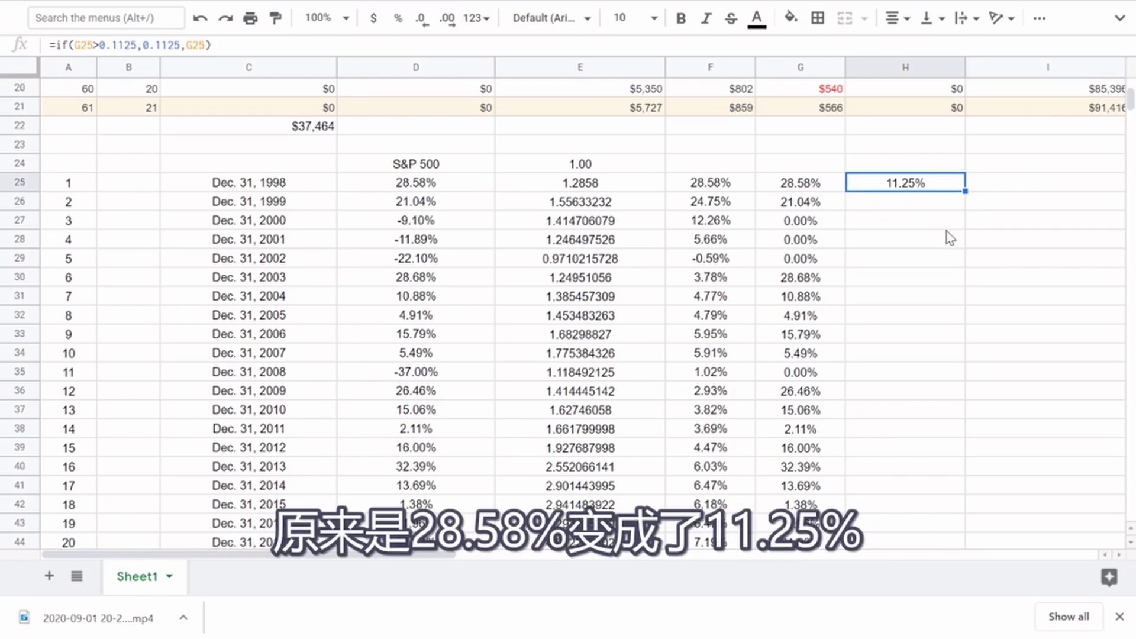
left_click_drag(963, 189, 926, 470)
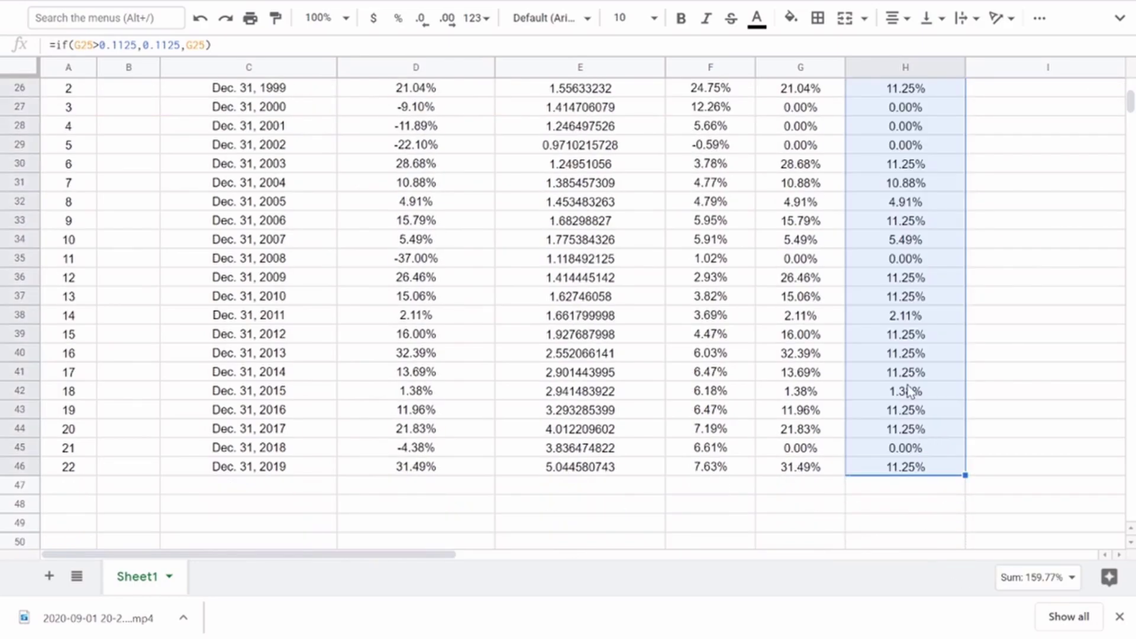
scroll(905, 391, "up", 3)
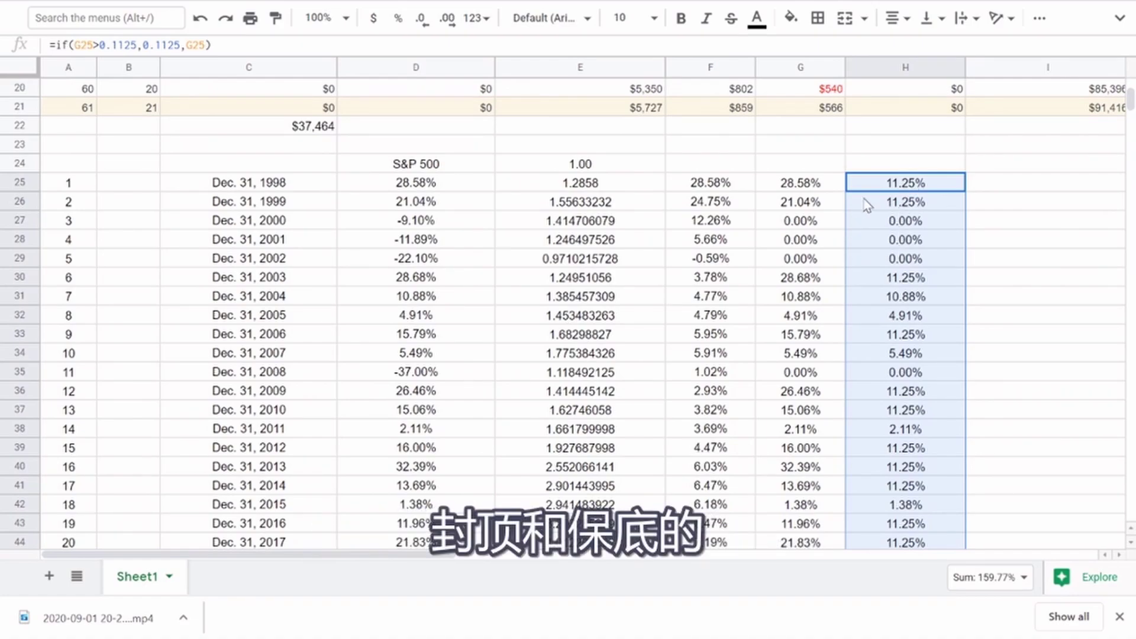
left_click(897, 226)
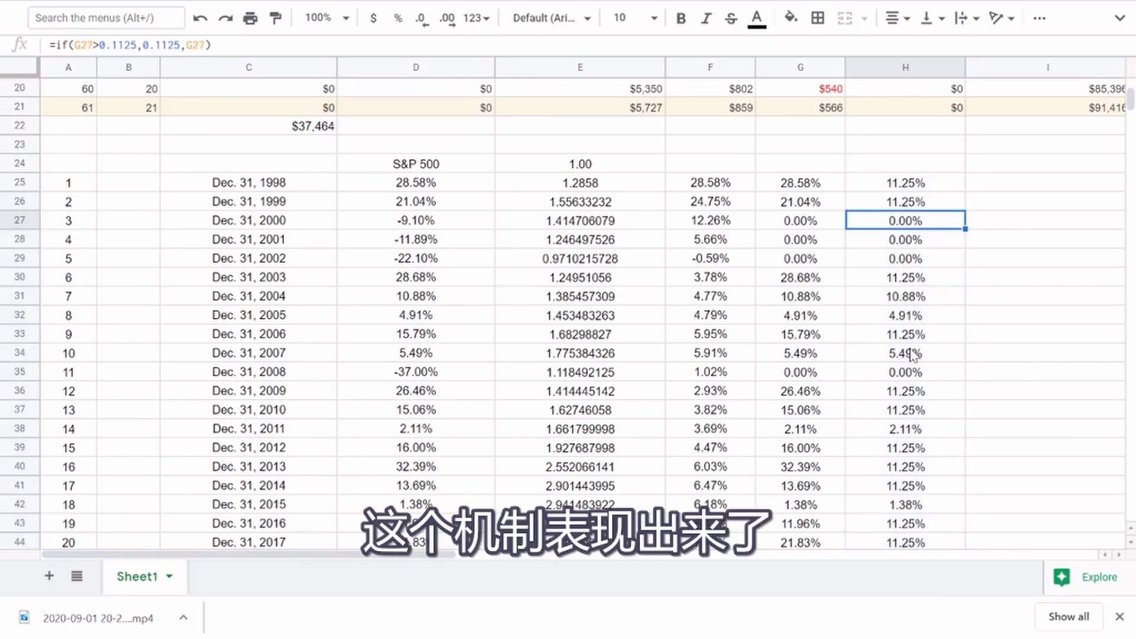
scroll(928, 382, "down", 1)
scroll(996, 257, "up", 2)
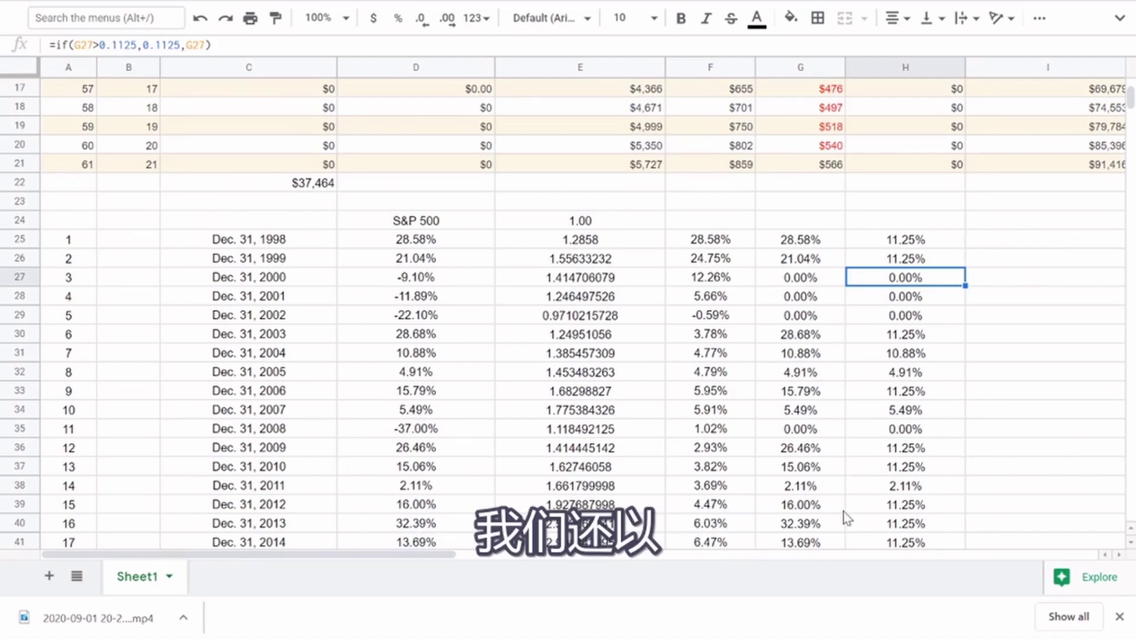
Enter 1 in cell I24 as the starting dollar for the capped and floored growth column
left_click(810, 547)
scroll(814, 556, "right", 2)
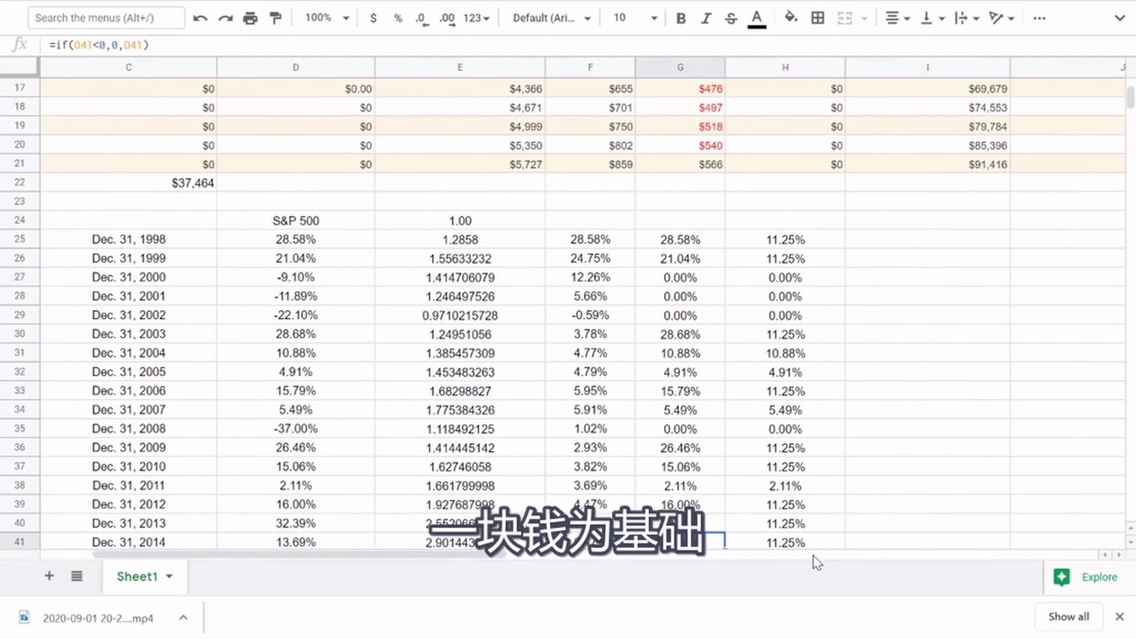
left_click(895, 221)
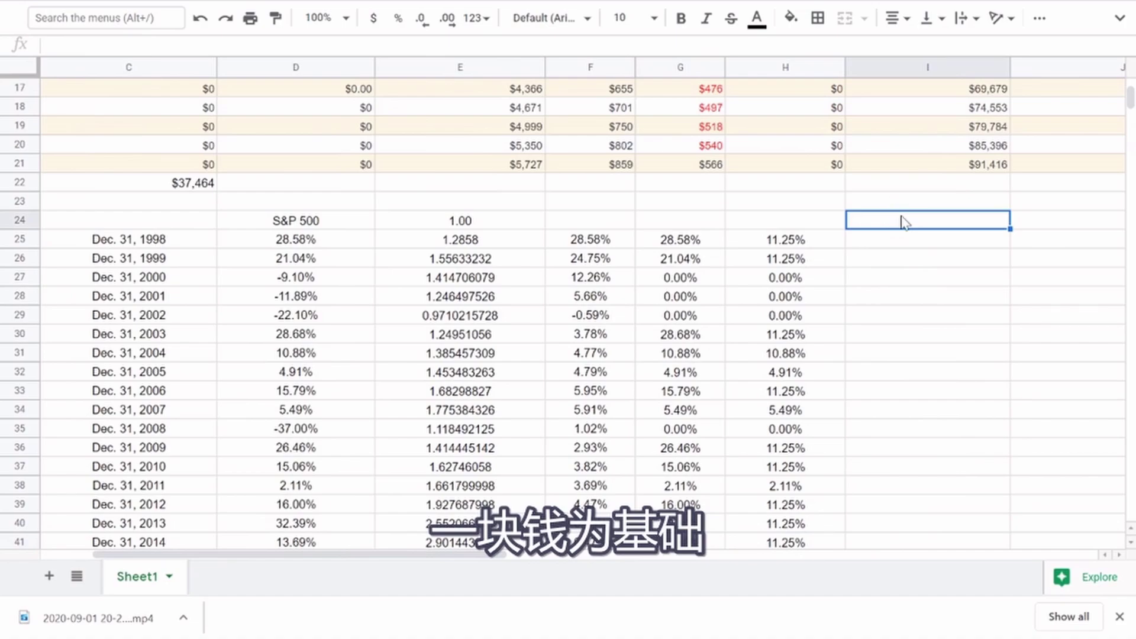
type("1")
key("Return")
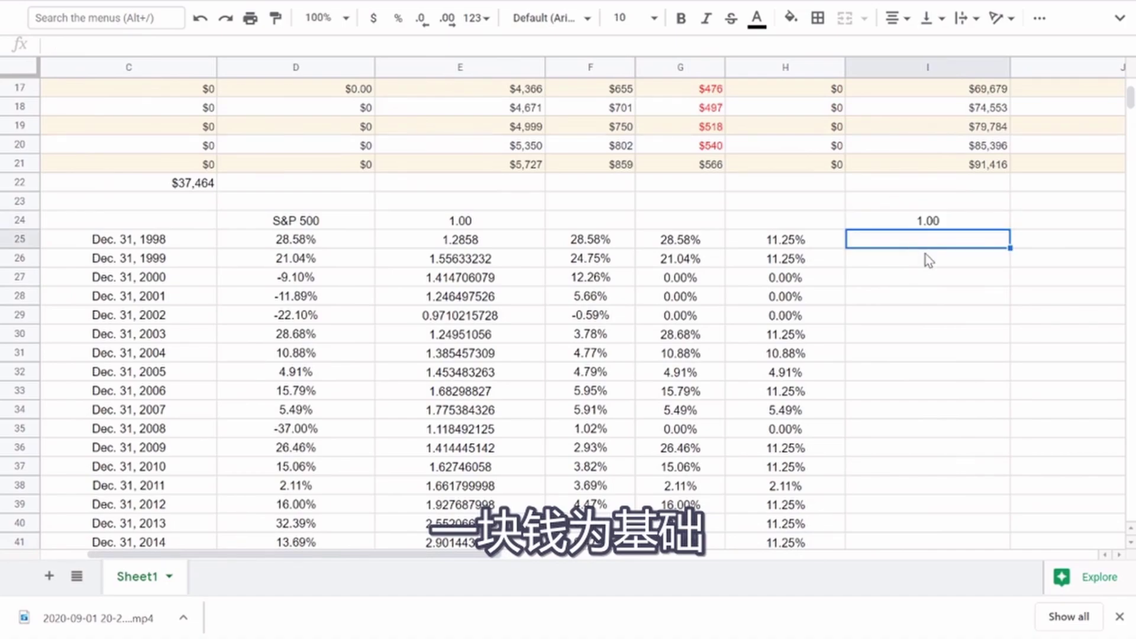
Enter the formula =I24*(1+H25) in cell I25 to grow the starting dollar by the capped and floored return
type("=")
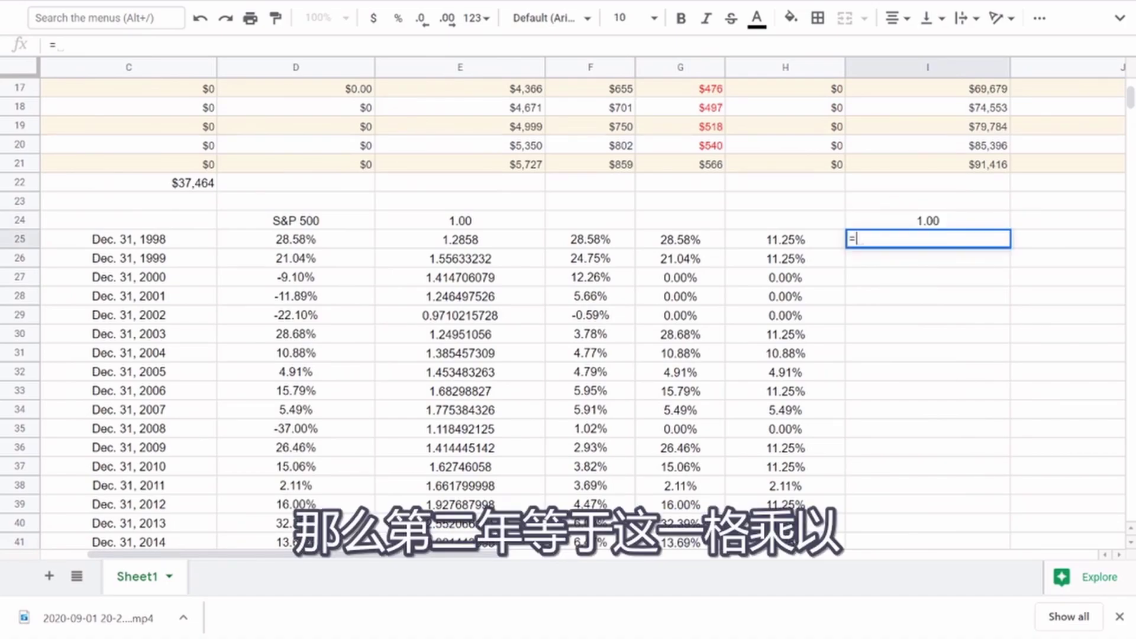
left_click(946, 220)
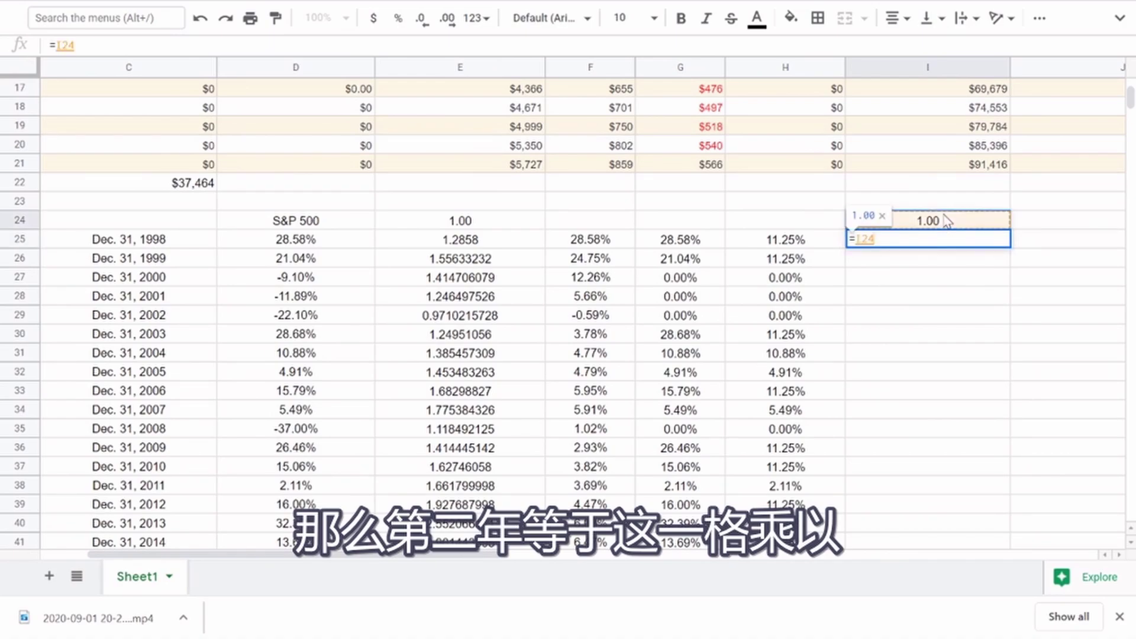
type("*")
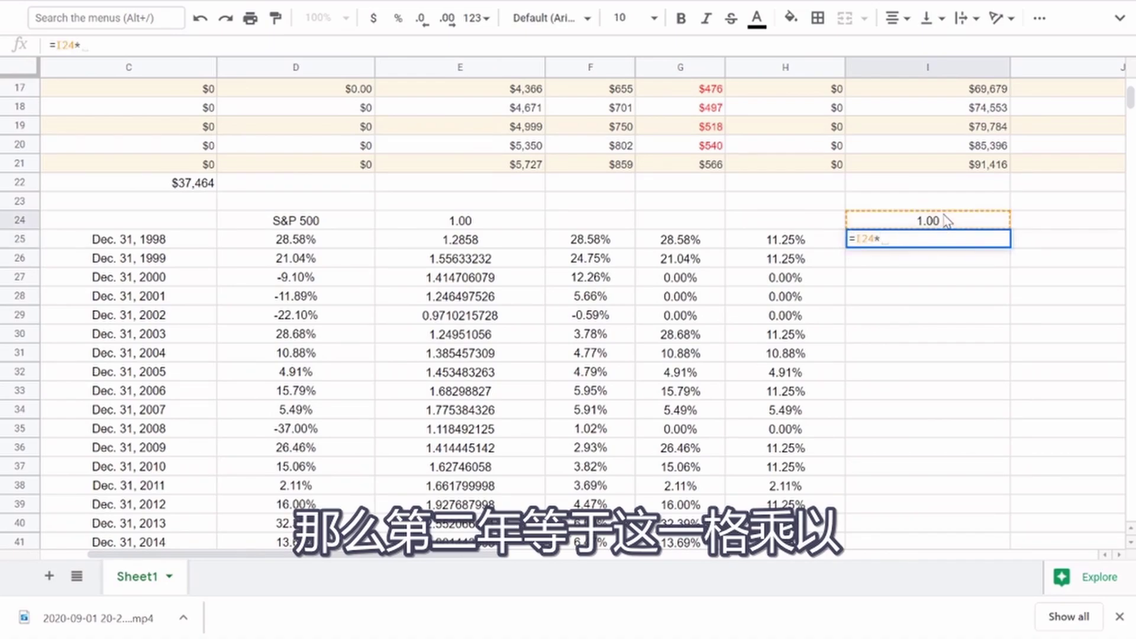
type("(")
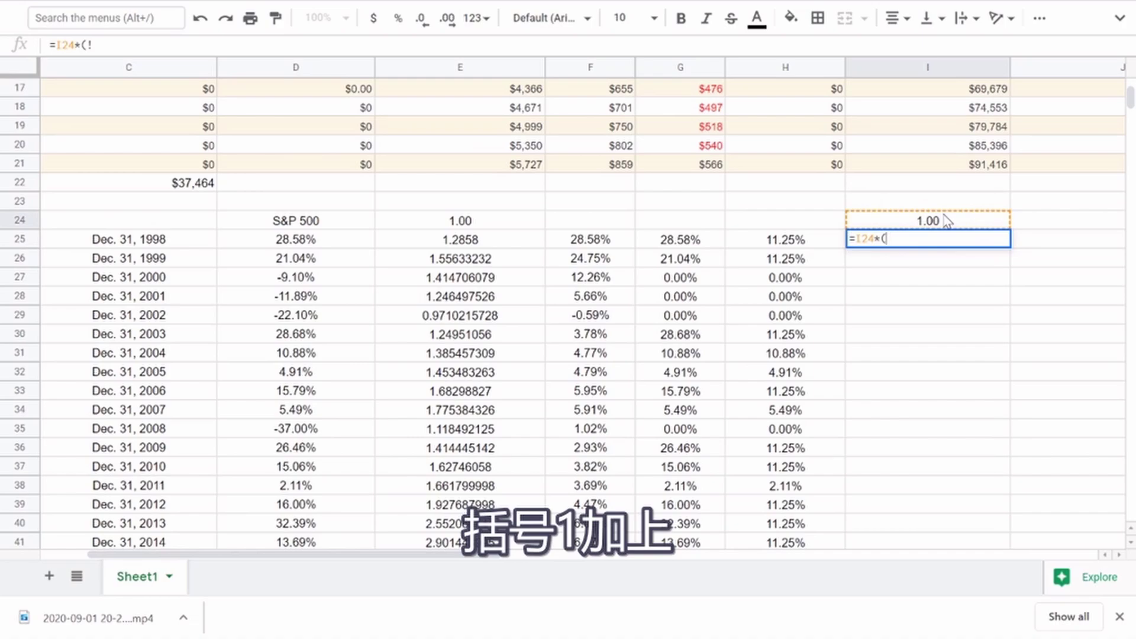
type("1+")
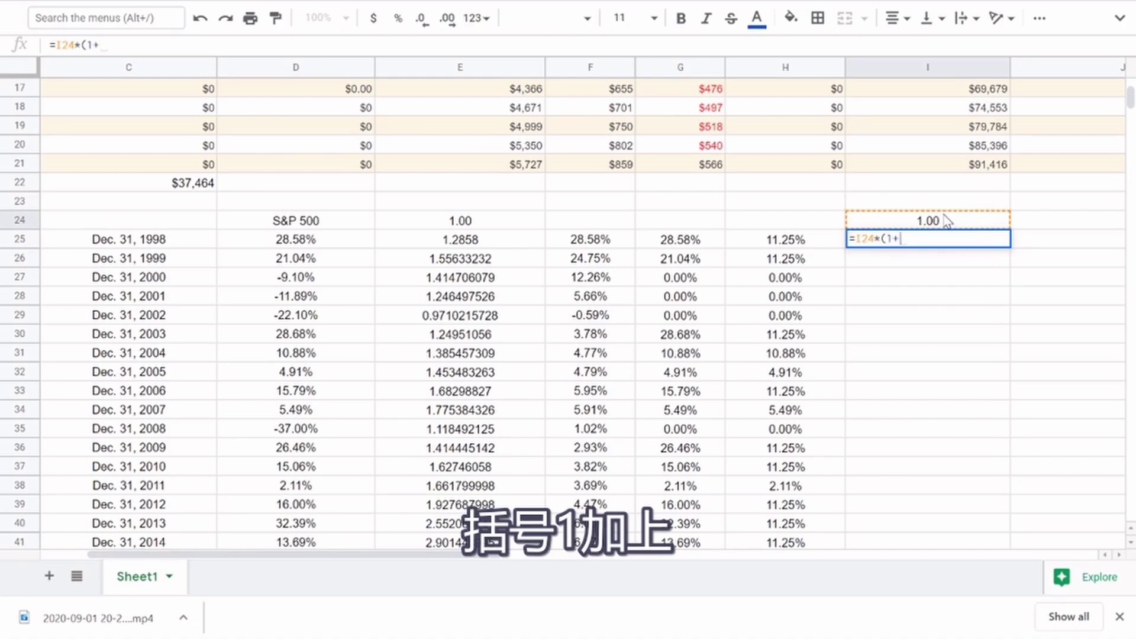
left_click(775, 243)
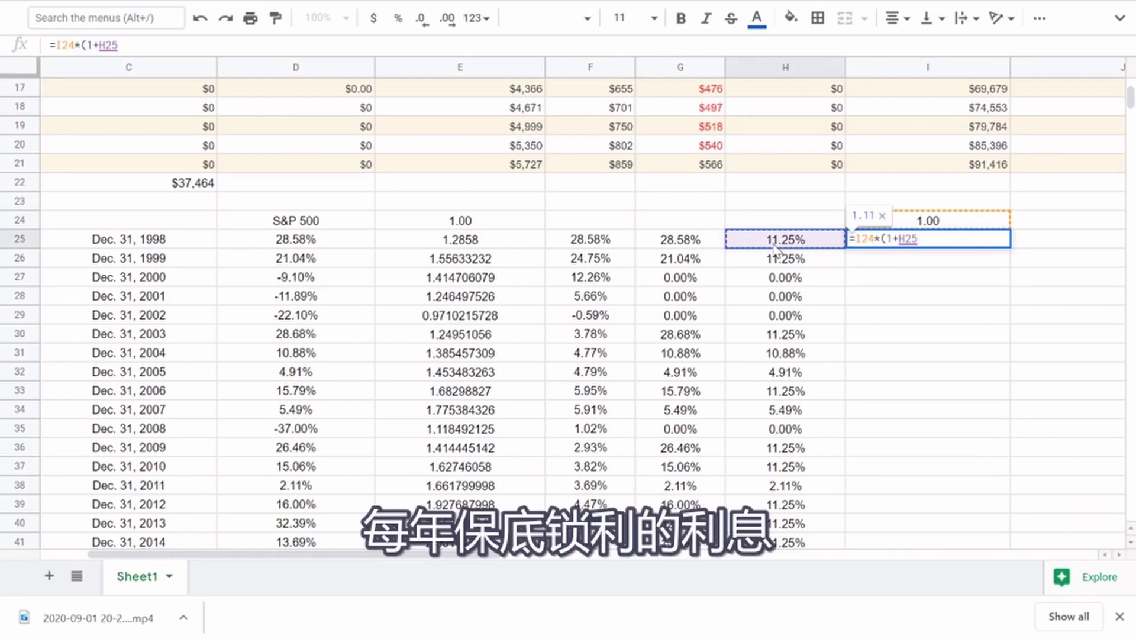
type(")")
key("Return")
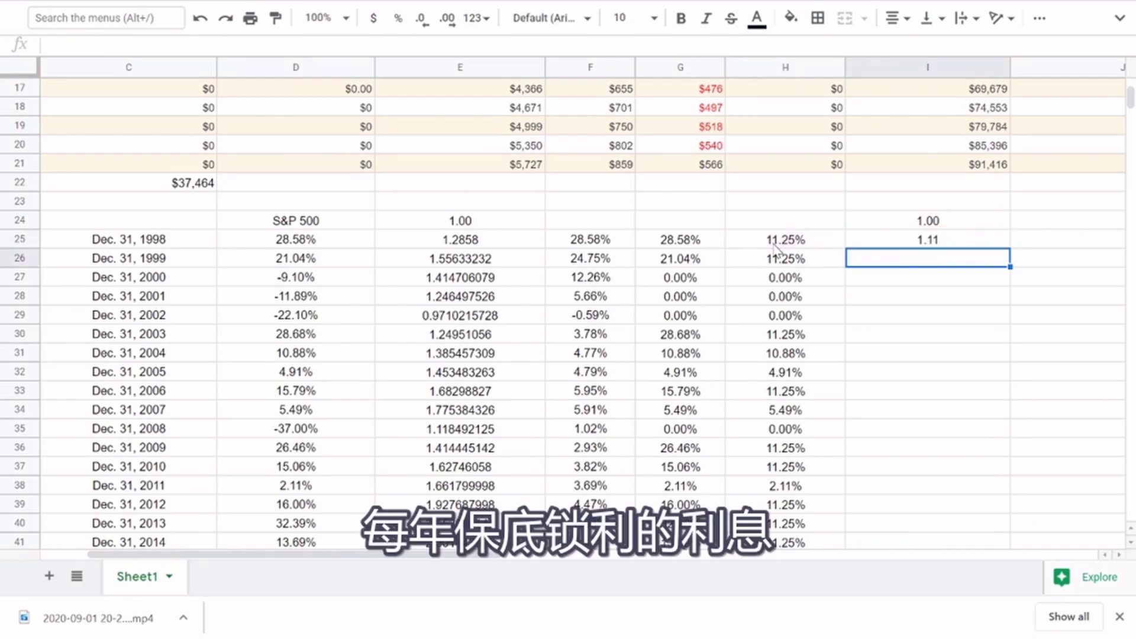
Fill the growth formula from I25 down to I46 and check the final 2019 value
left_click(974, 241)
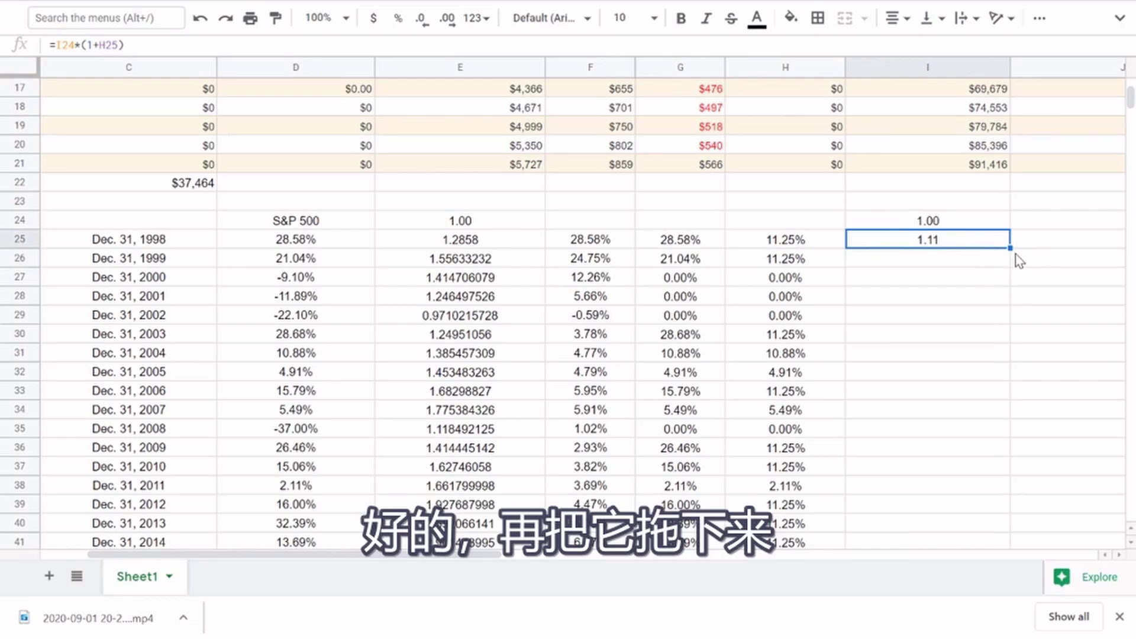
left_click_drag(1010, 249, 988, 266)
left_click(952, 262)
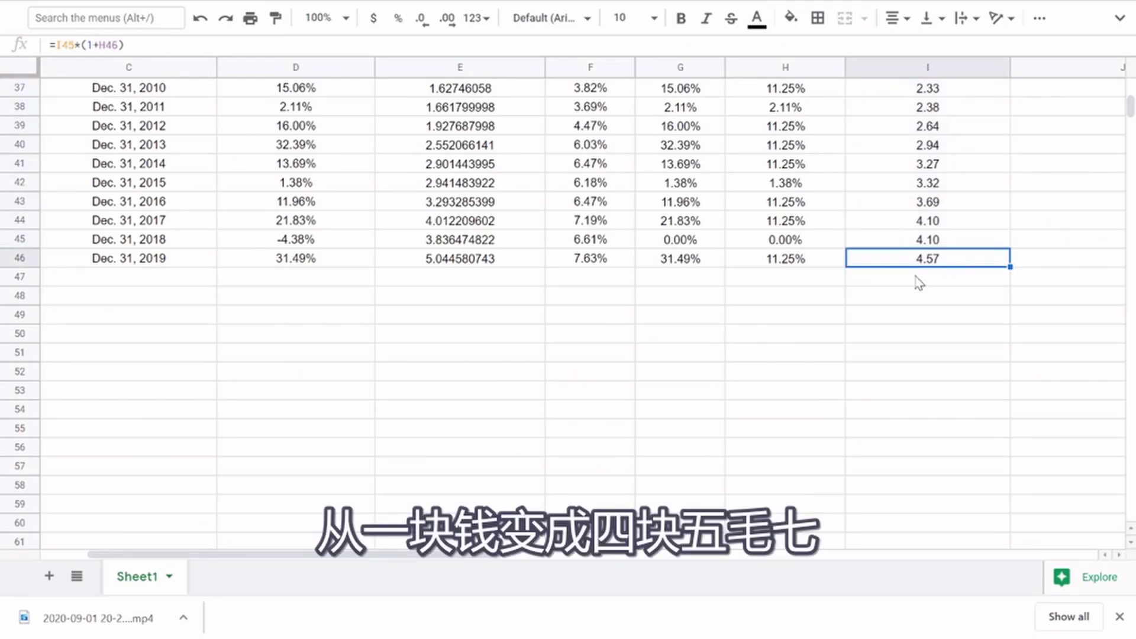
scroll(879, 337, "up", 4)
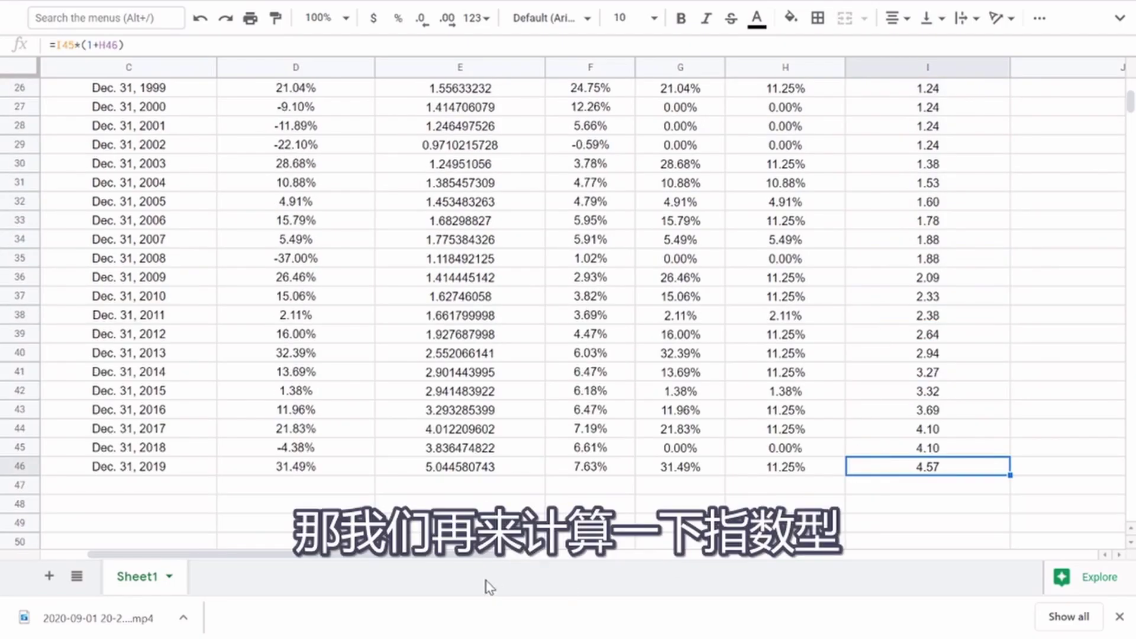
Enter the formula =I25^(1/A25)-1 in cell J25 to calculate the annualized return of the capped and floored growth
left_click_drag(456, 559, 579, 558)
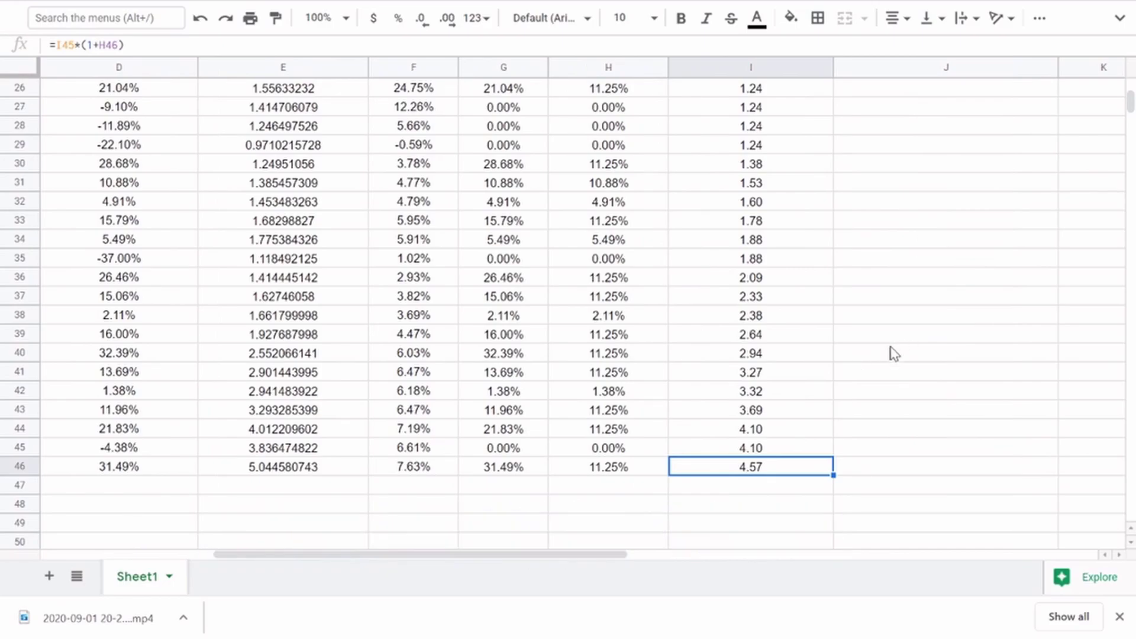
scroll(882, 355, "up", 4)
left_click(743, 280)
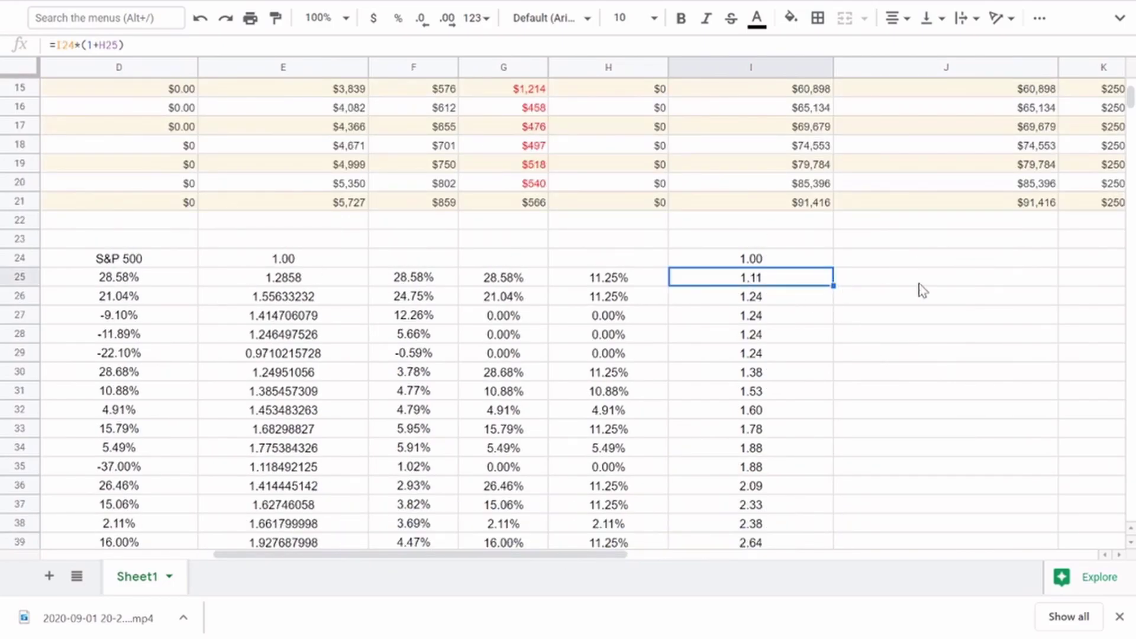
left_click(937, 284)
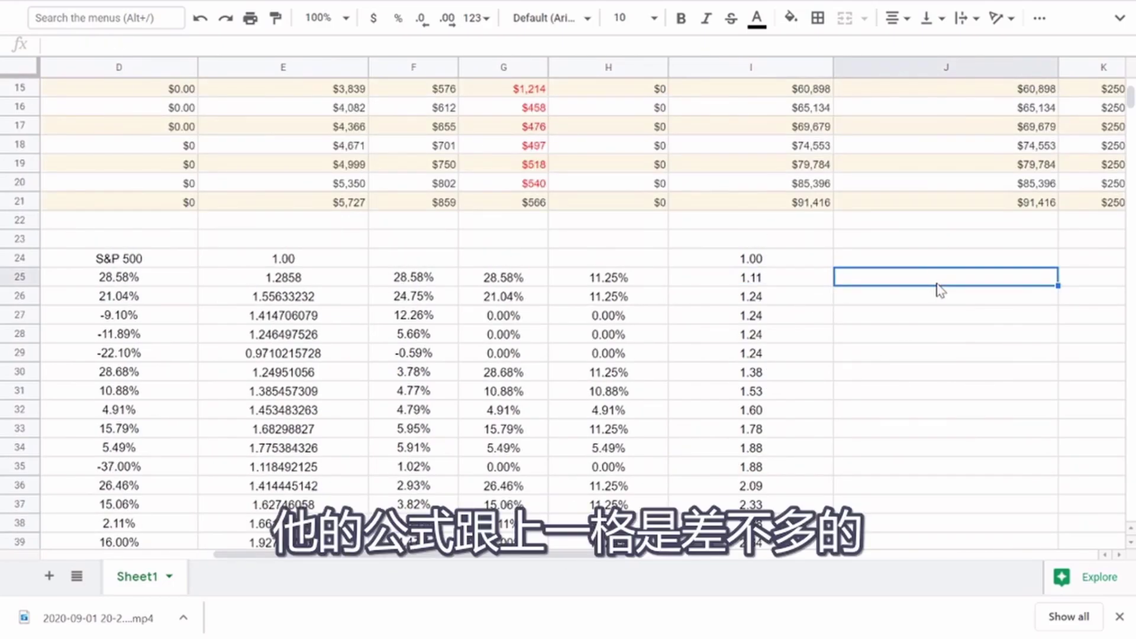
type("=")
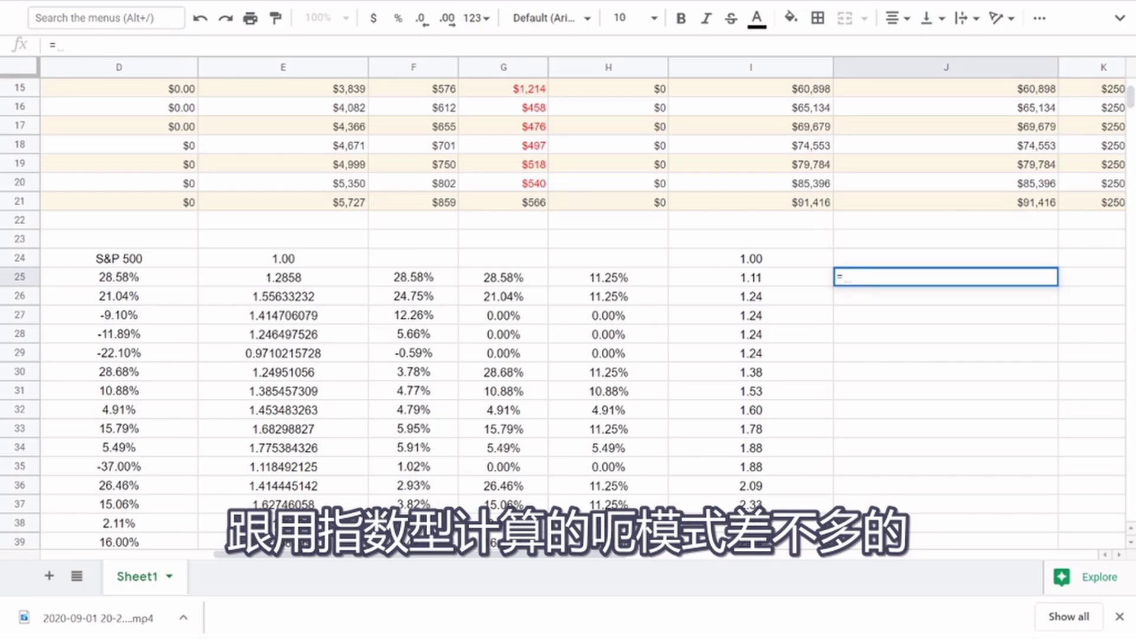
left_click(762, 278)
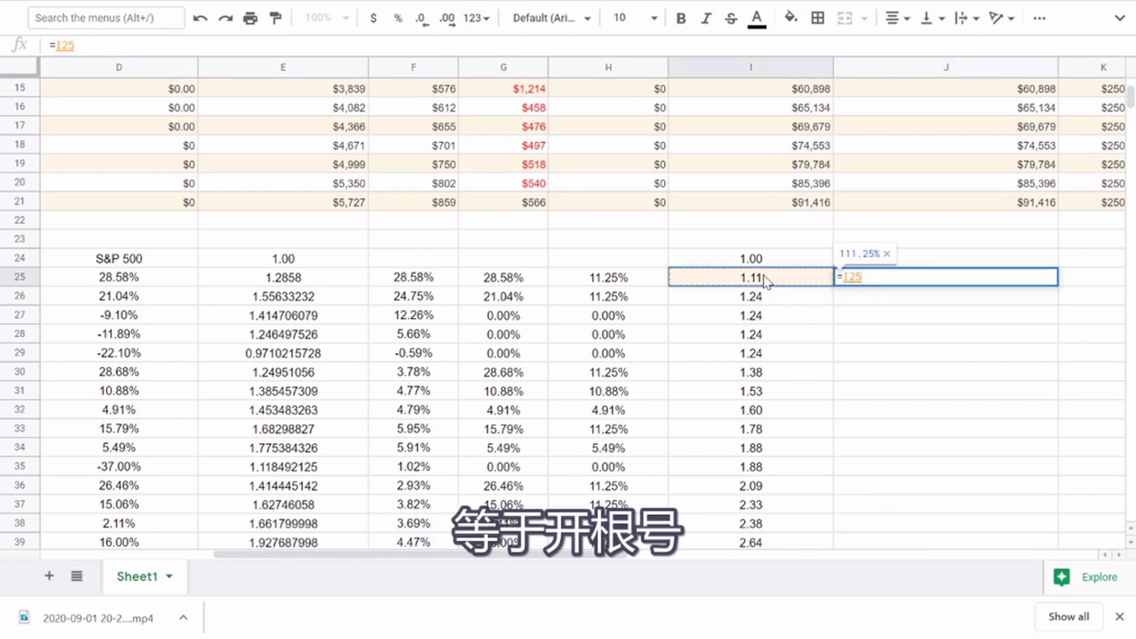
type("^")
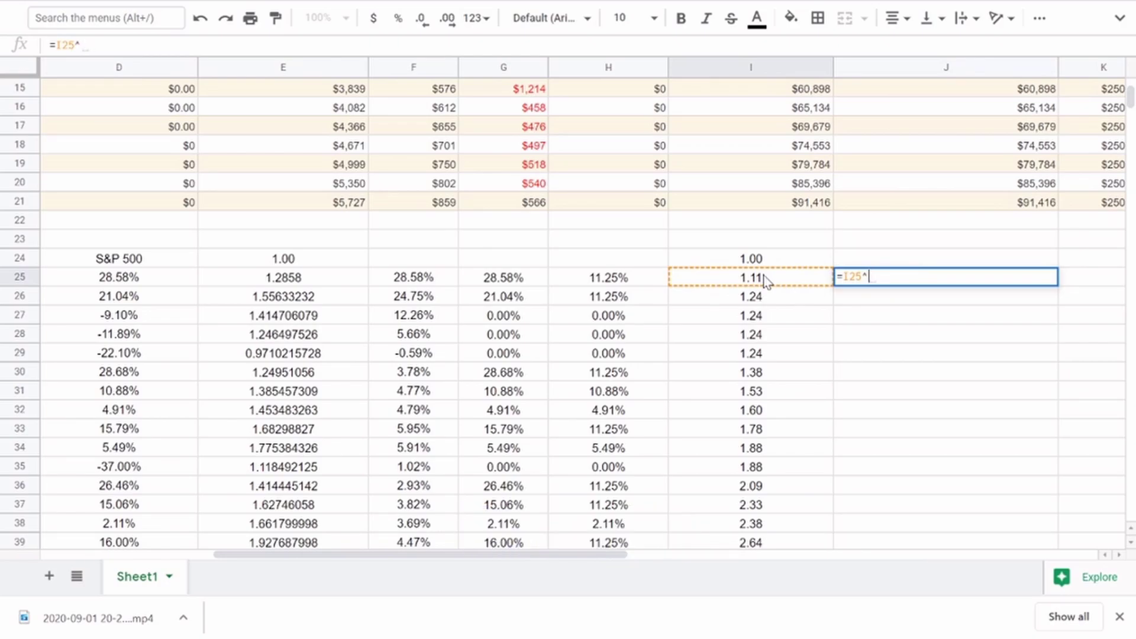
type("*(1/")
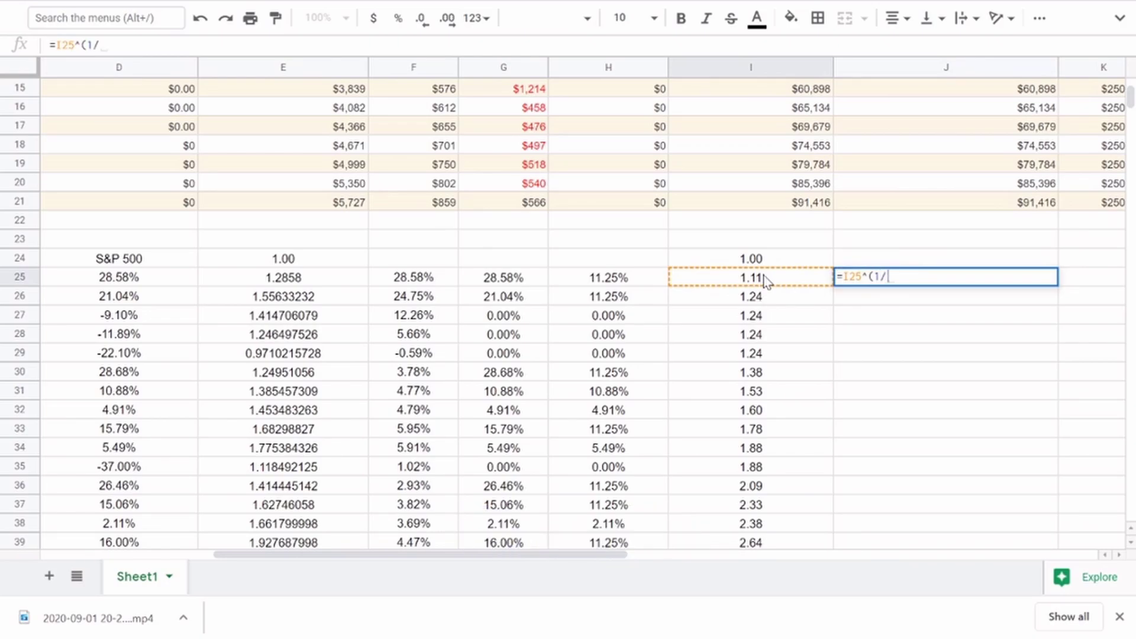
scroll(110, 565, "left", 3)
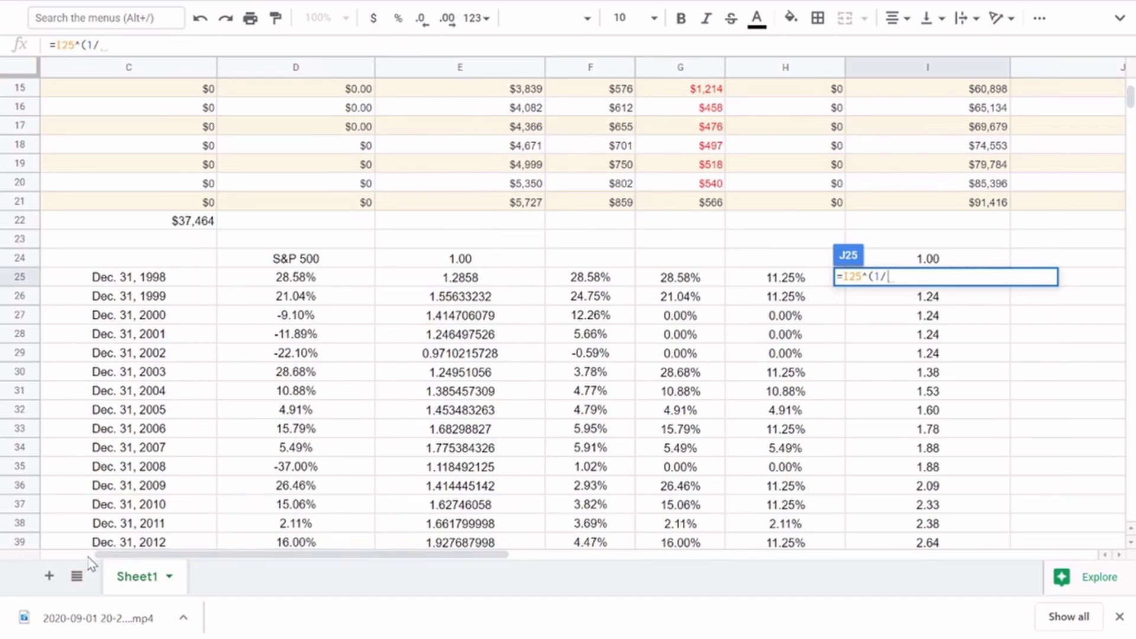
scroll(107, 562, "left", 2)
left_click(67, 279)
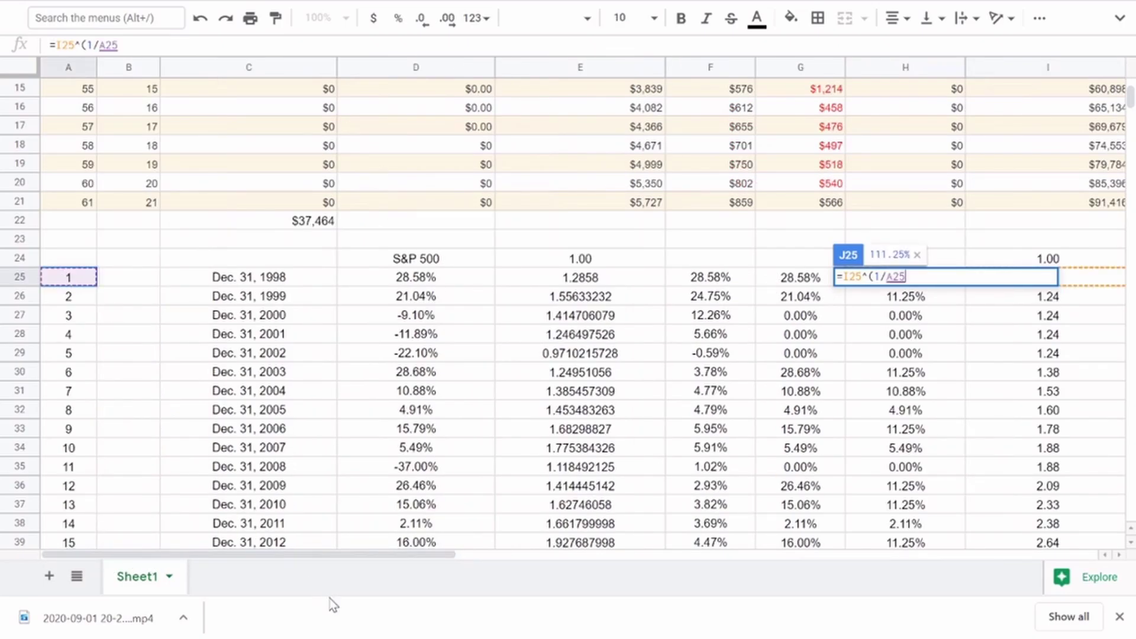
left_click_drag(358, 555, 654, 567)
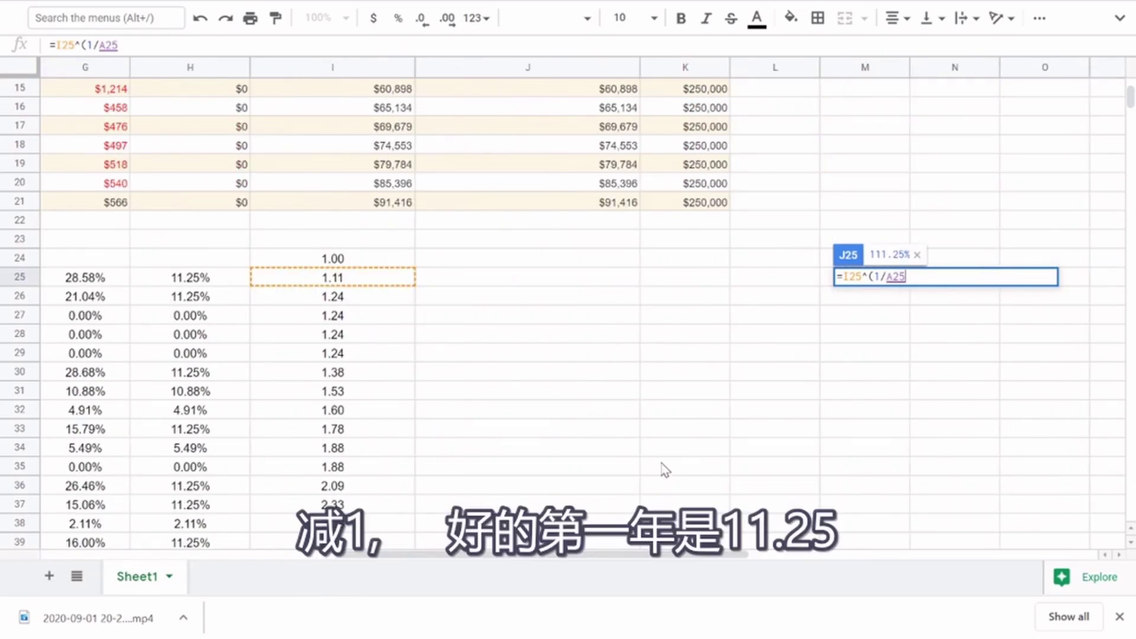
type(")-1")
key("Return")
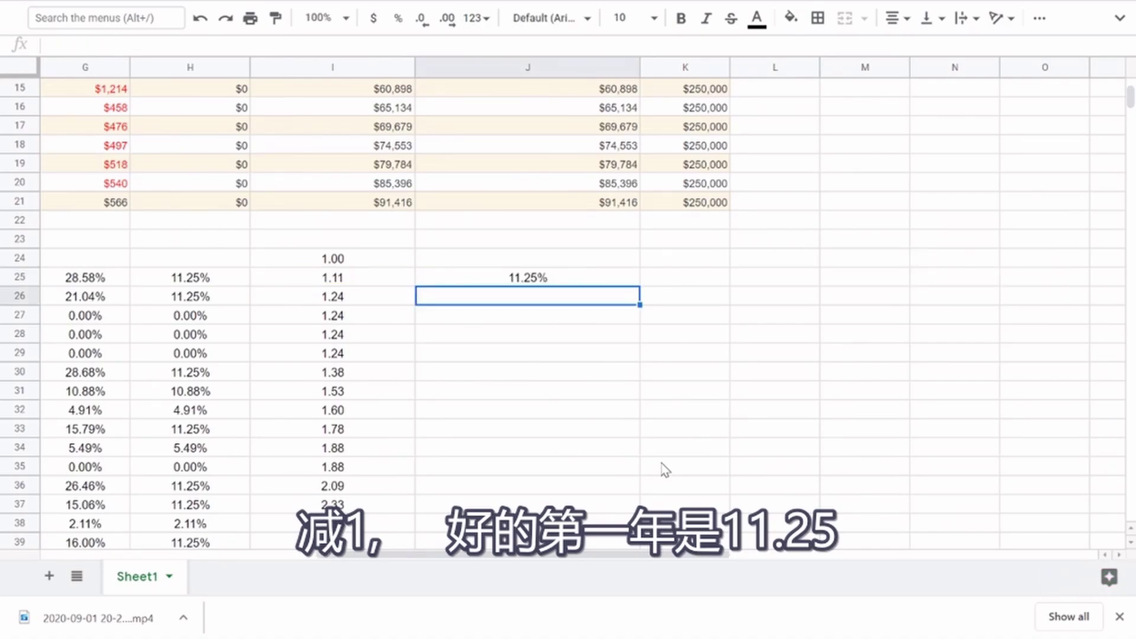
Fill the annualized return formula from J25 down to J46 and check the 2019 result
left_click(556, 278)
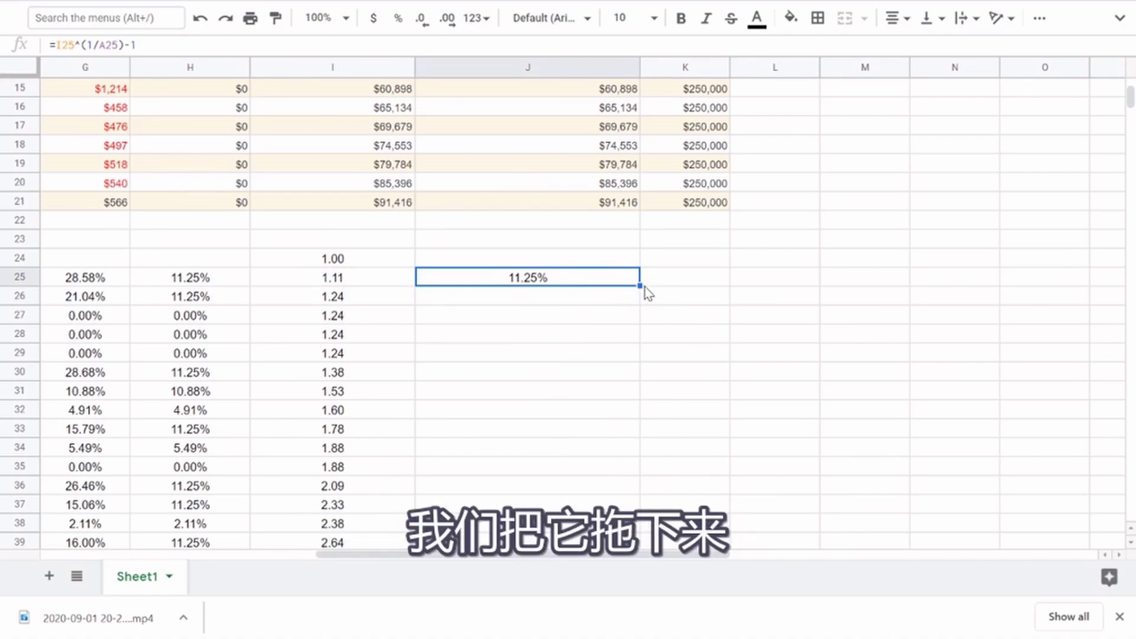
left_click_drag(639, 286, 604, 465)
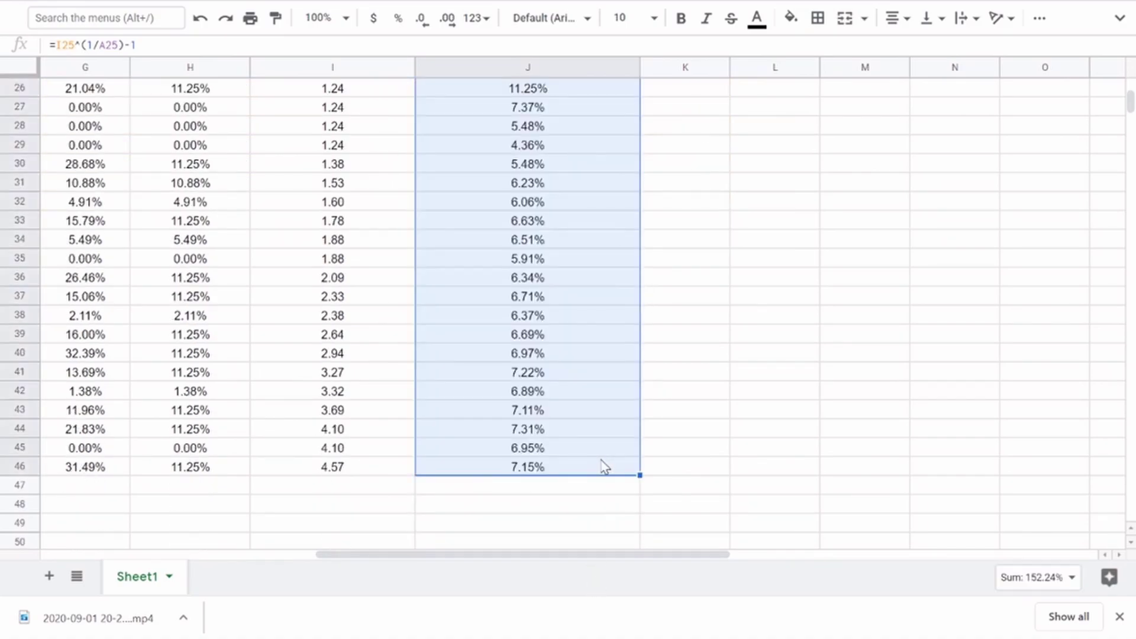
left_click(558, 471)
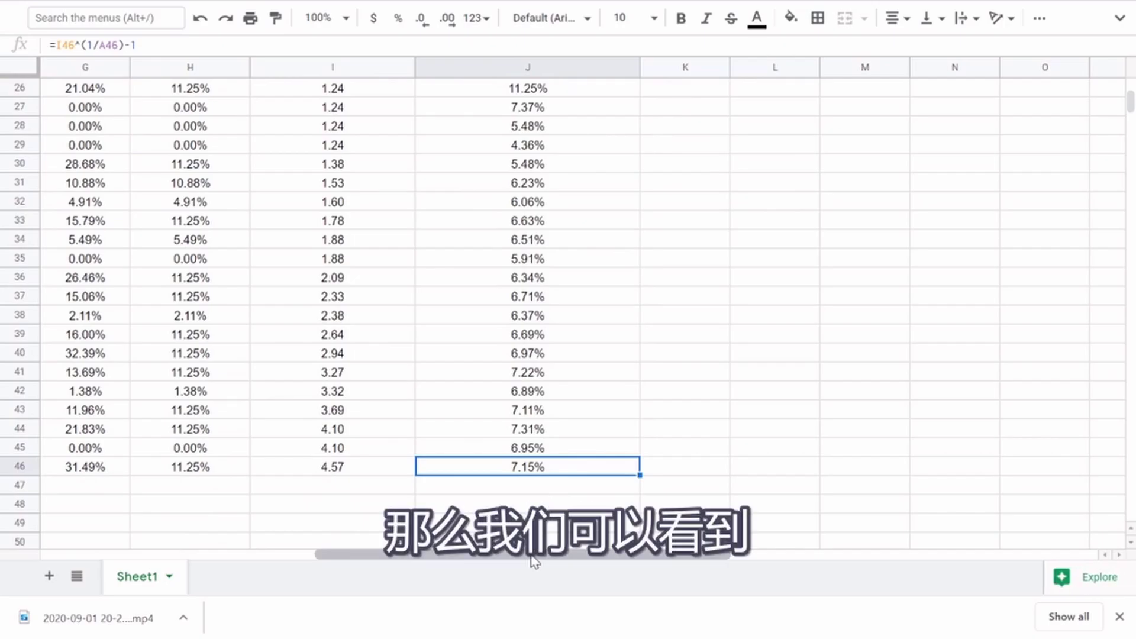
Compare the 2019 S&P 500 growth in E46 with the capped and floored growth in I46 and its annualized return in J46
left_click_drag(535, 555, 495, 572)
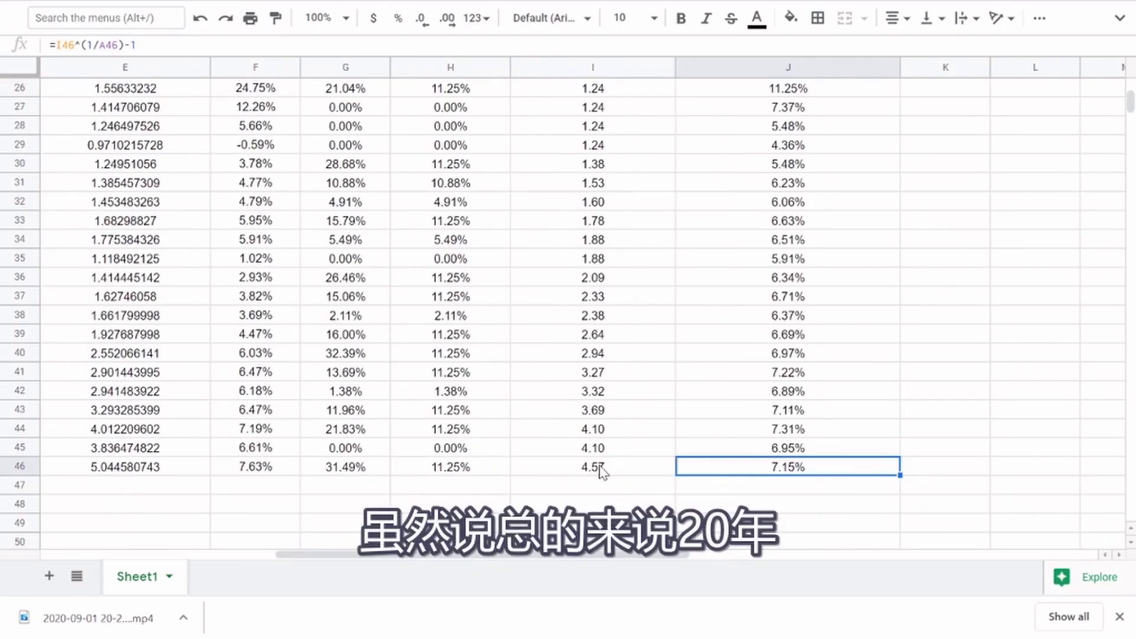
left_click_drag(540, 555, 469, 578)
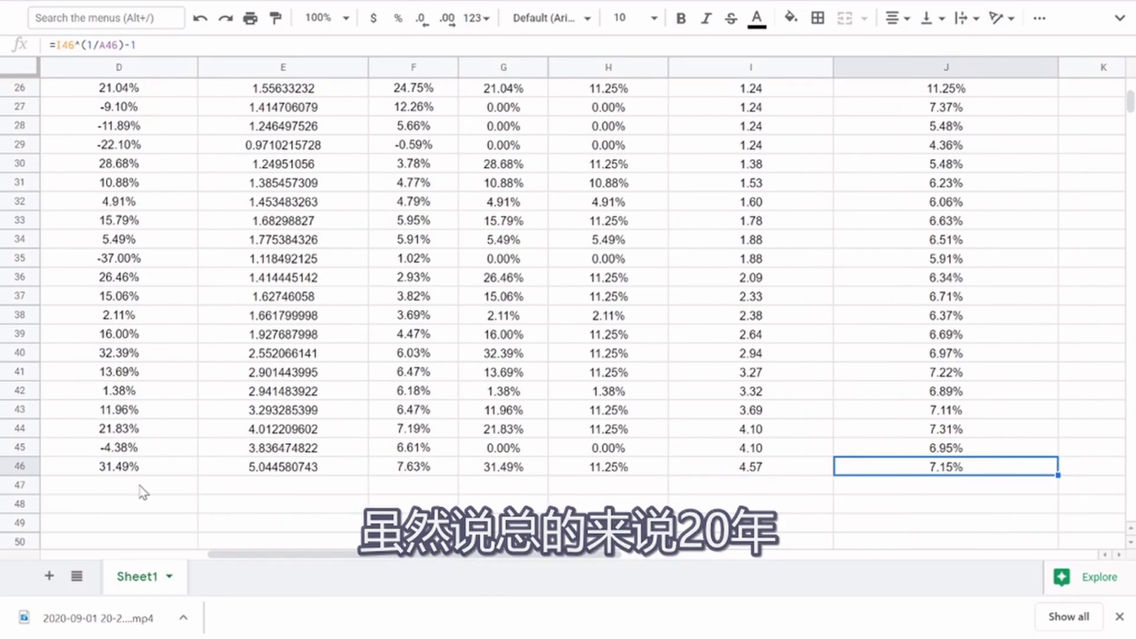
left_click(297, 472)
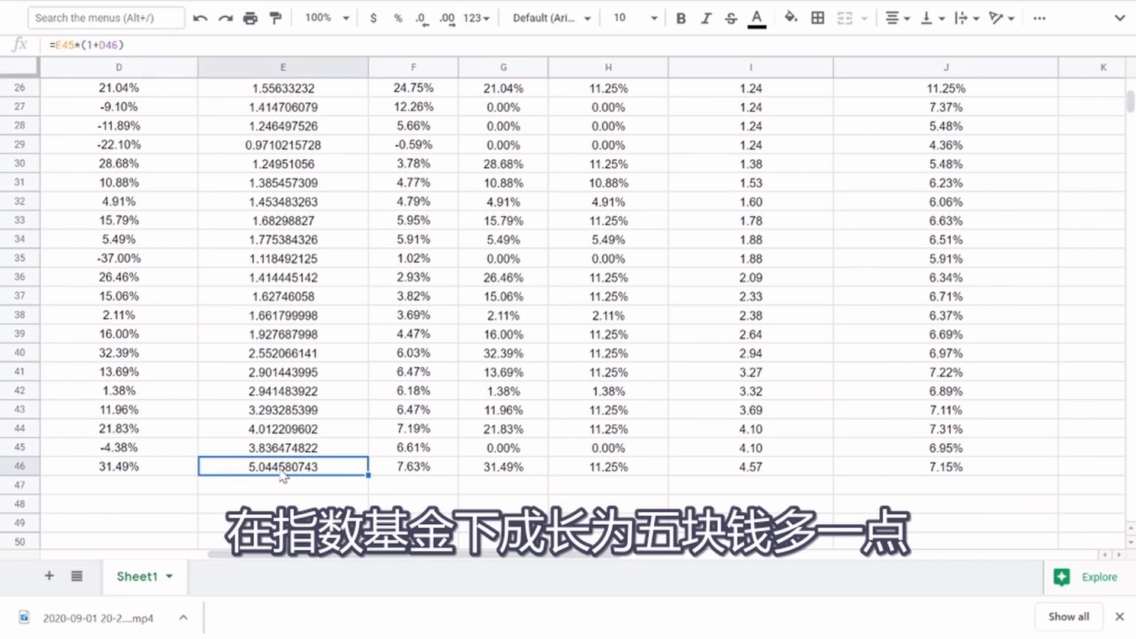
left_click(742, 470)
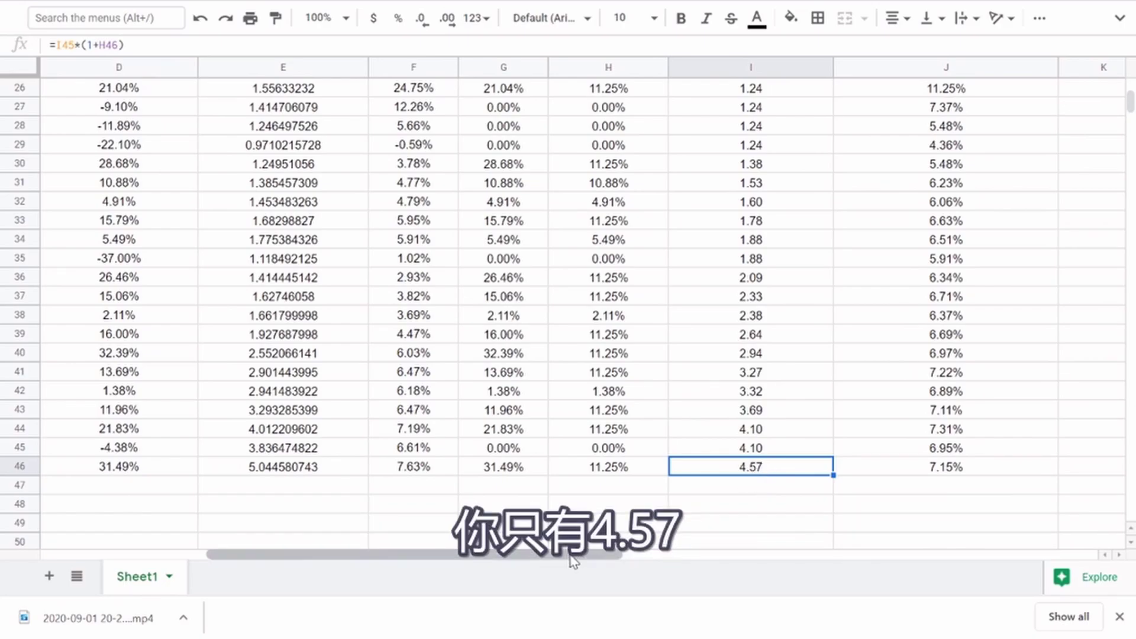
left_click_drag(571, 557, 695, 559)
left_click(626, 472)
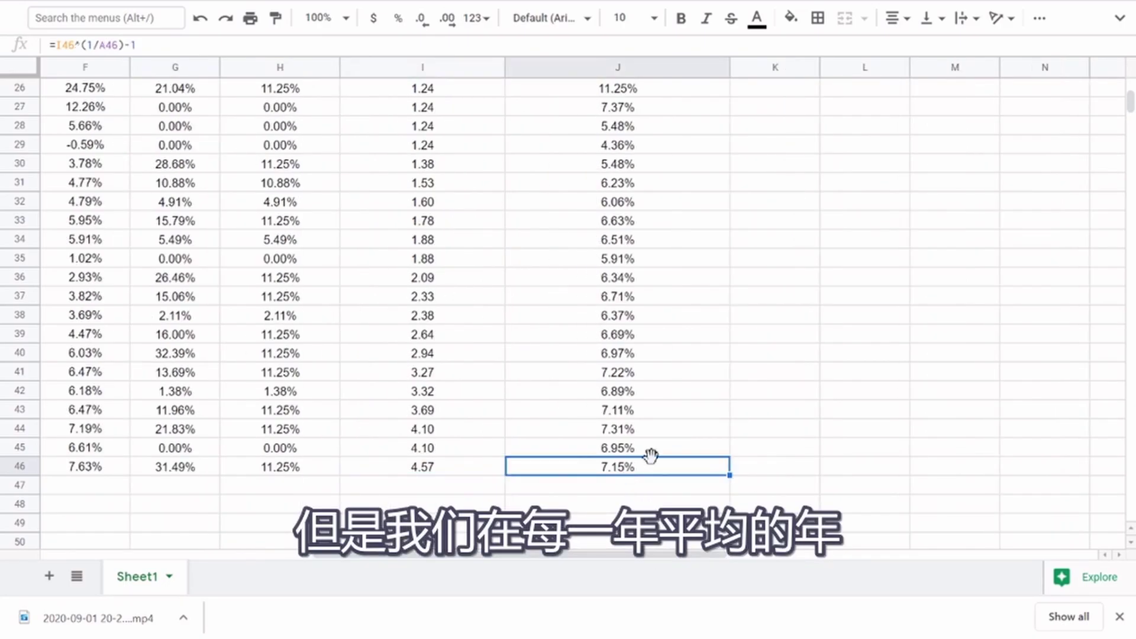
Examine the yearly annualized returns in column J, matching the lowest one in J29 to its date in column C
scroll(651, 458, "up", 1)
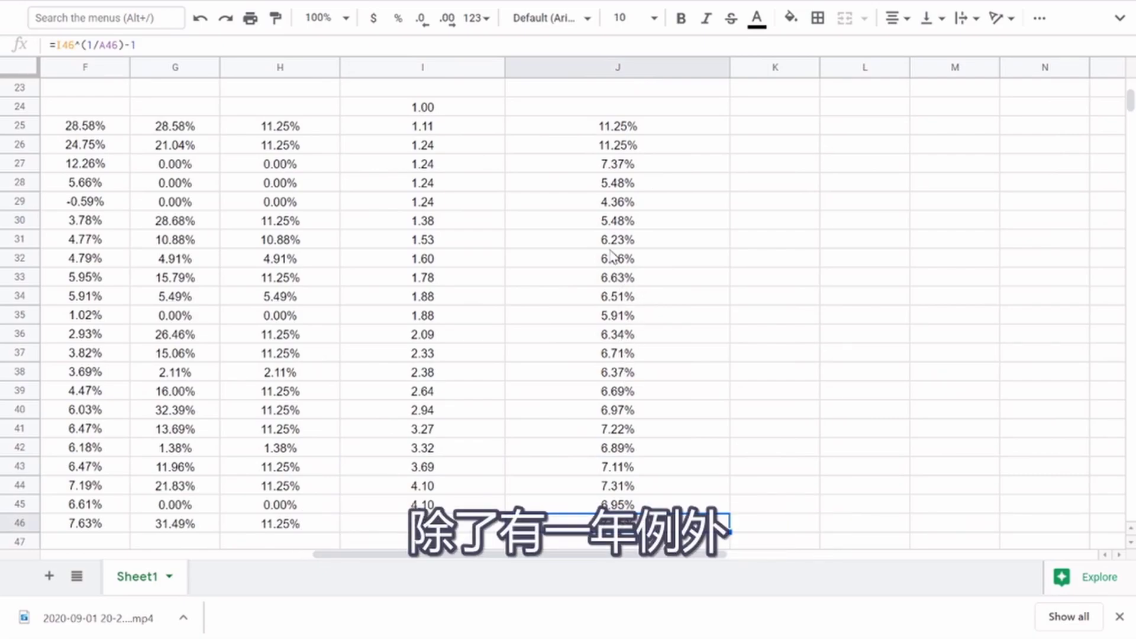
left_click(605, 204)
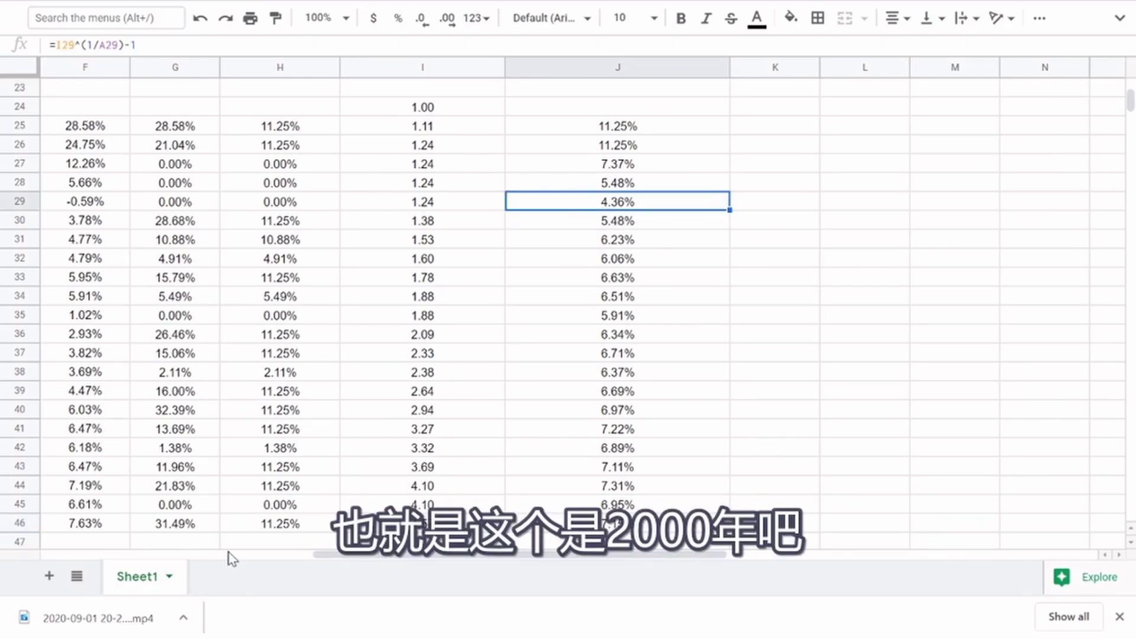
scroll(226, 556, "left", 3)
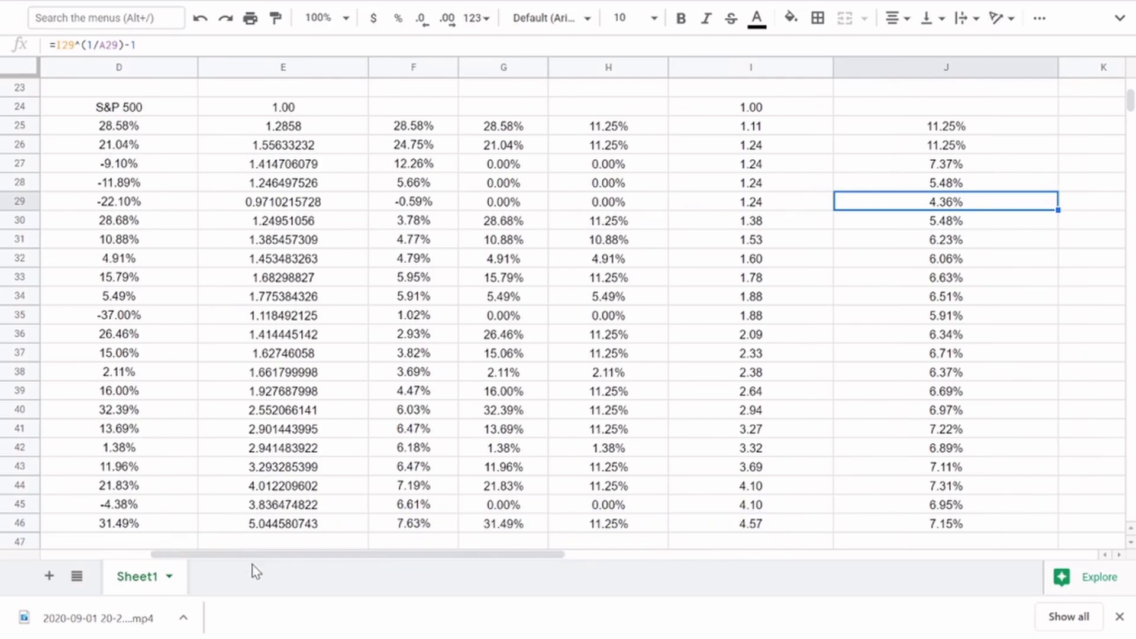
scroll(263, 563, "left", 3)
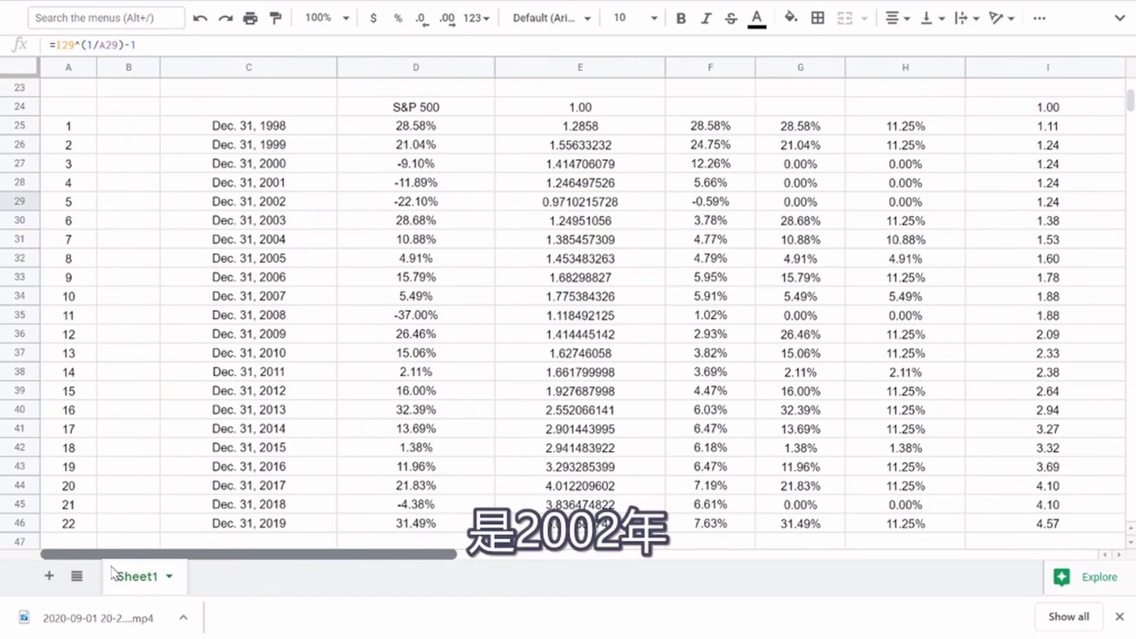
scroll(217, 562, "right", 5)
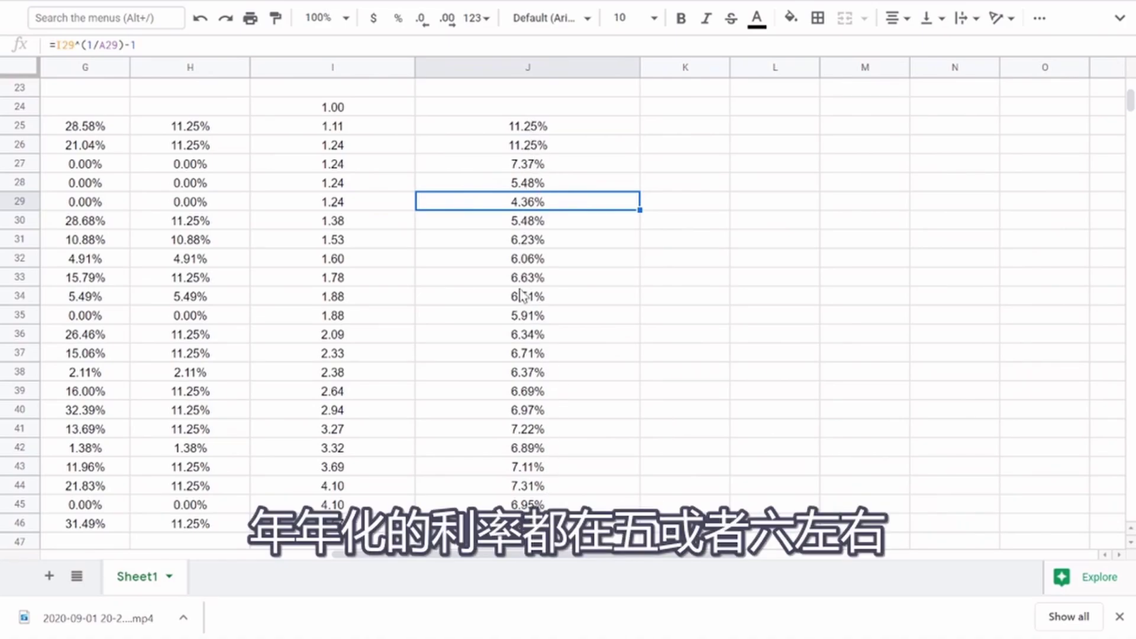
left_click(529, 336)
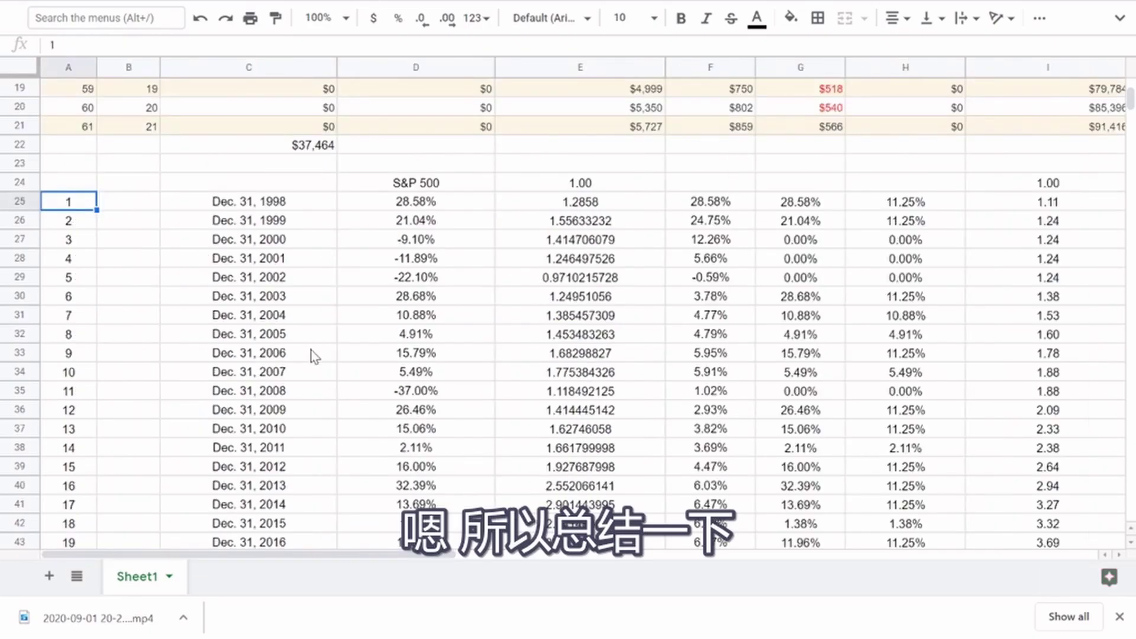
Compare the yearly annualized S&P 500 returns in F25:F46 with the capped and floored annualized returns in J25:J46
scroll(357, 408, "down", 3)
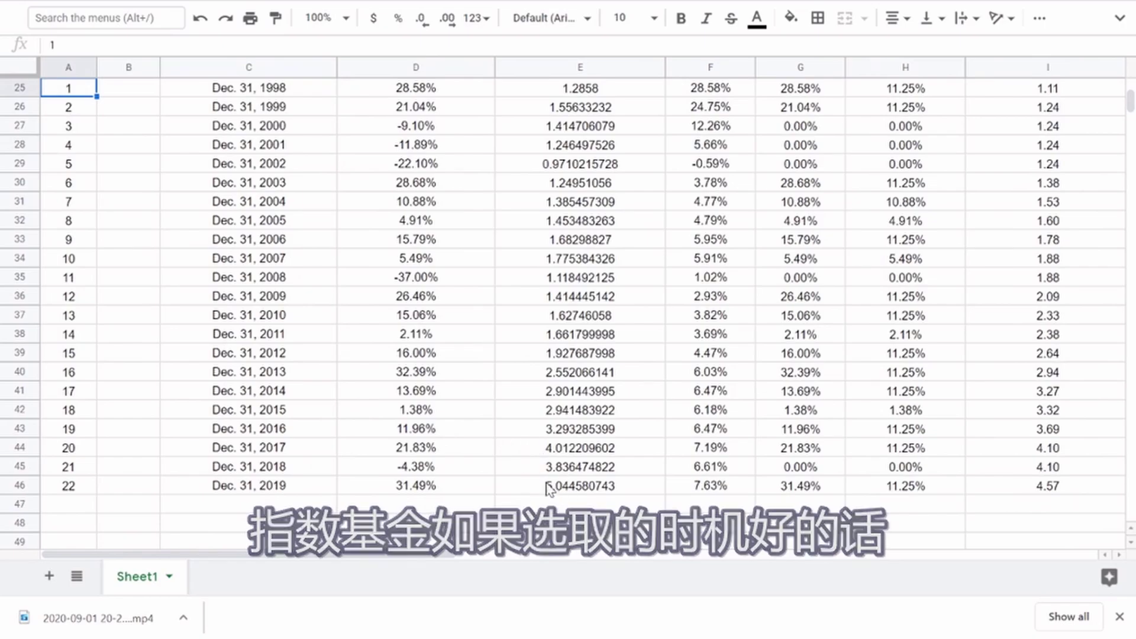
left_click_drag(438, 561, 569, 562)
scroll(414, 159, "up", 1)
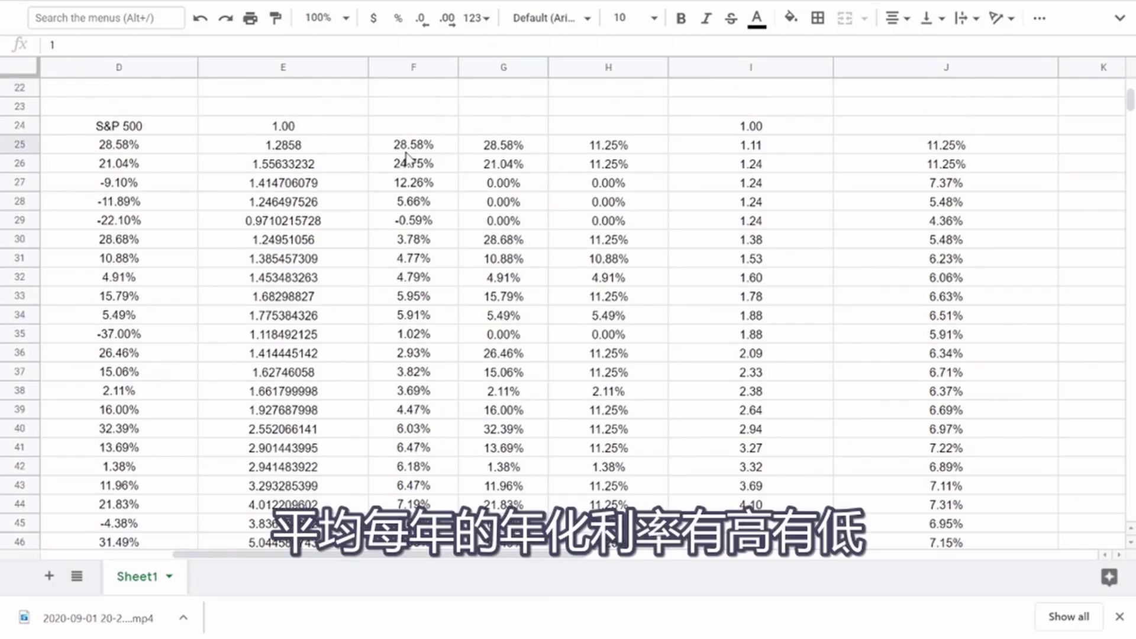
left_click_drag(408, 148, 417, 413)
scroll(420, 390, "up", 2)
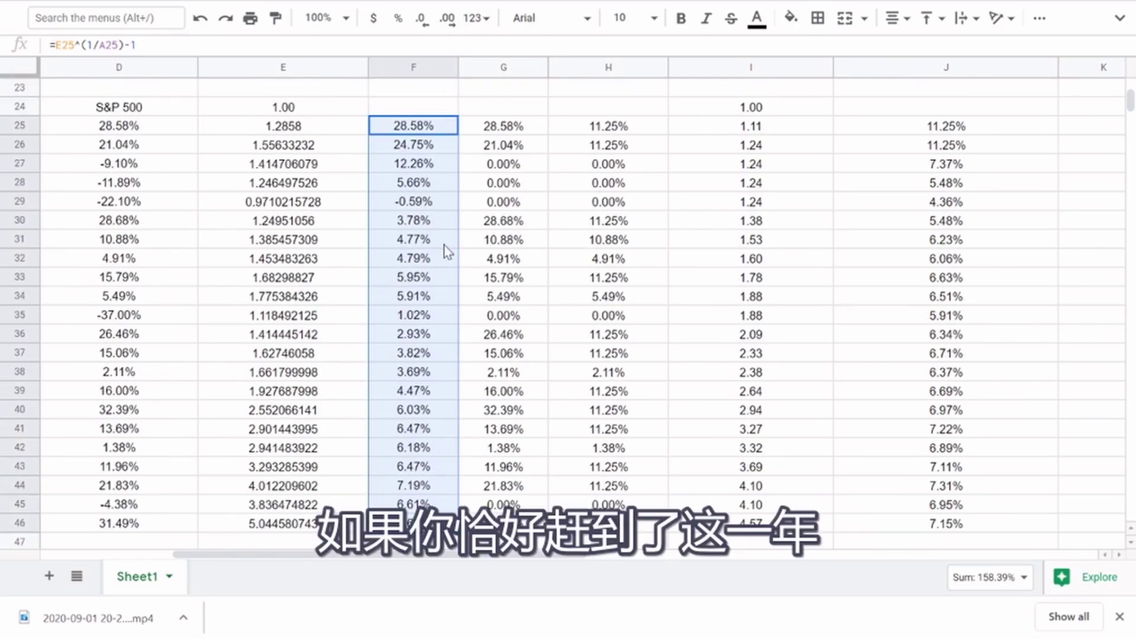
left_click(404, 239)
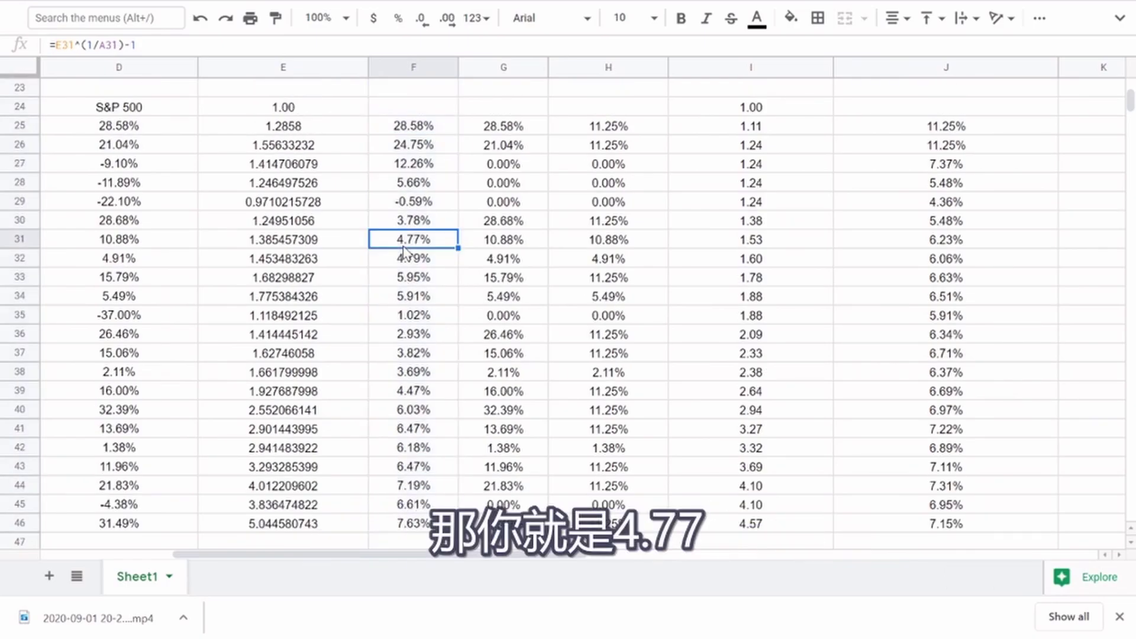
left_click(420, 317)
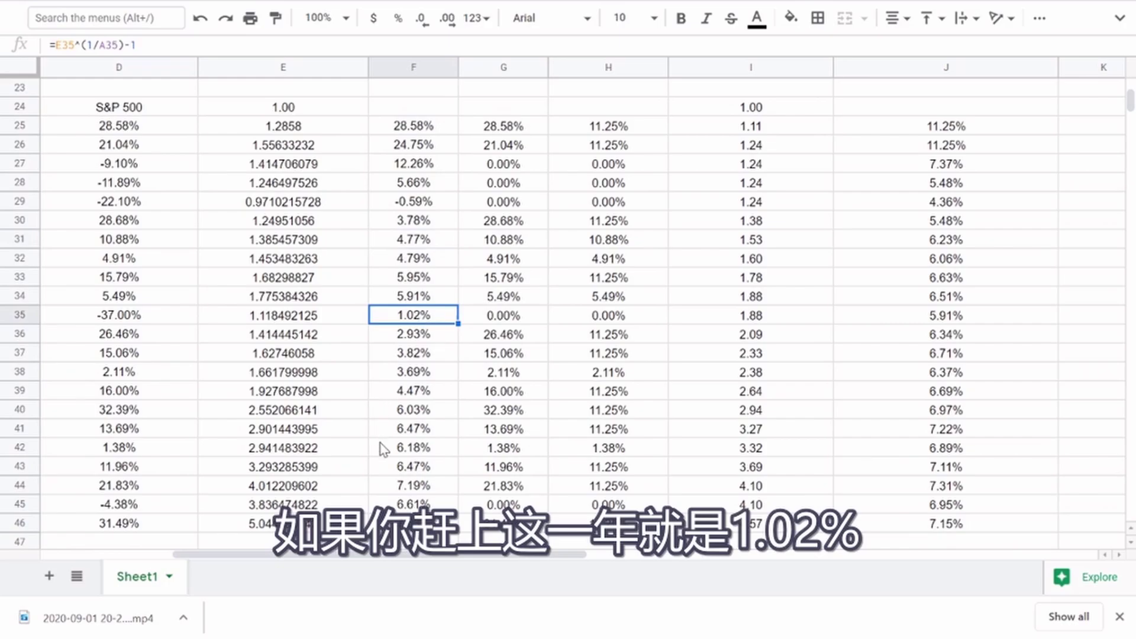
left_click_drag(492, 554, 619, 556)
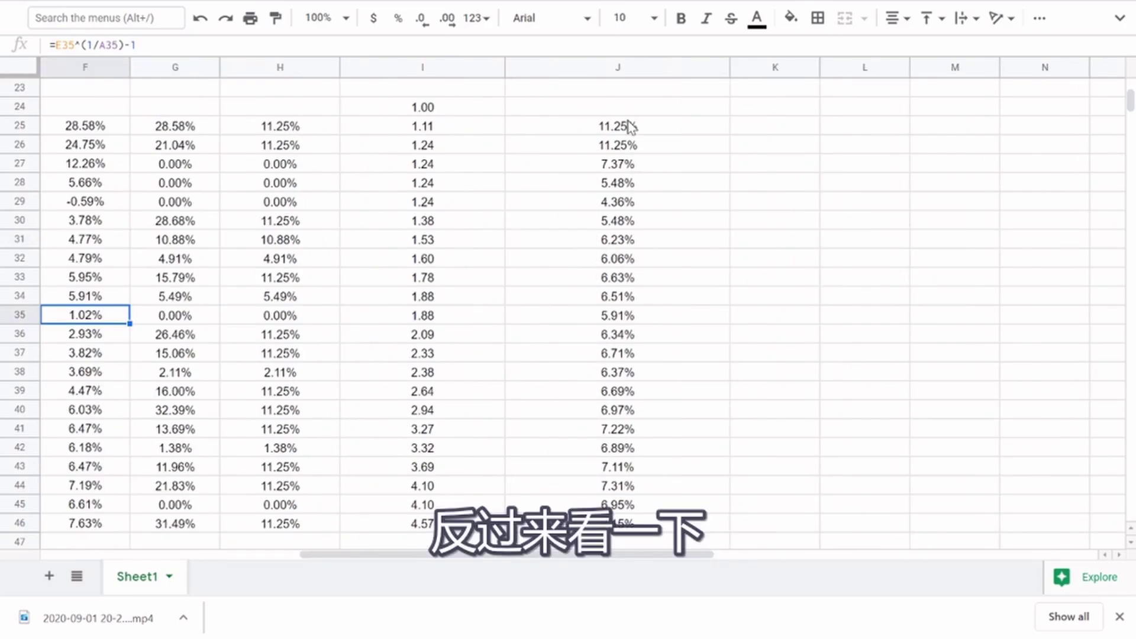
left_click_drag(629, 131, 618, 523)
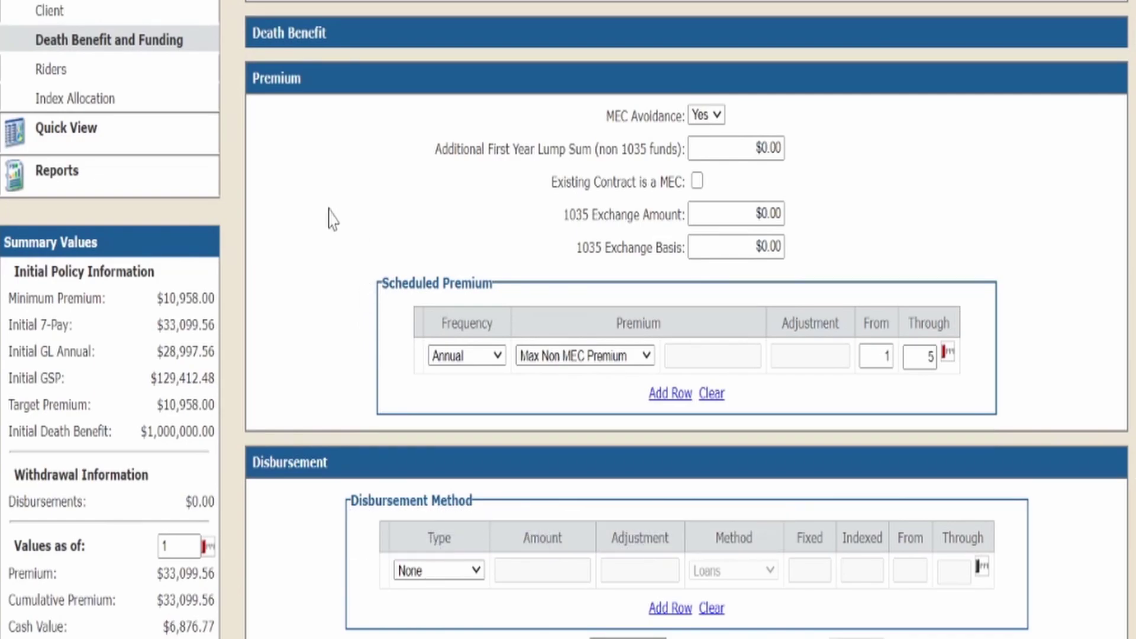
In the life insurance illustration web app, open the Quick View and look over the initial policy information and yearly values
left_click(101, 138)
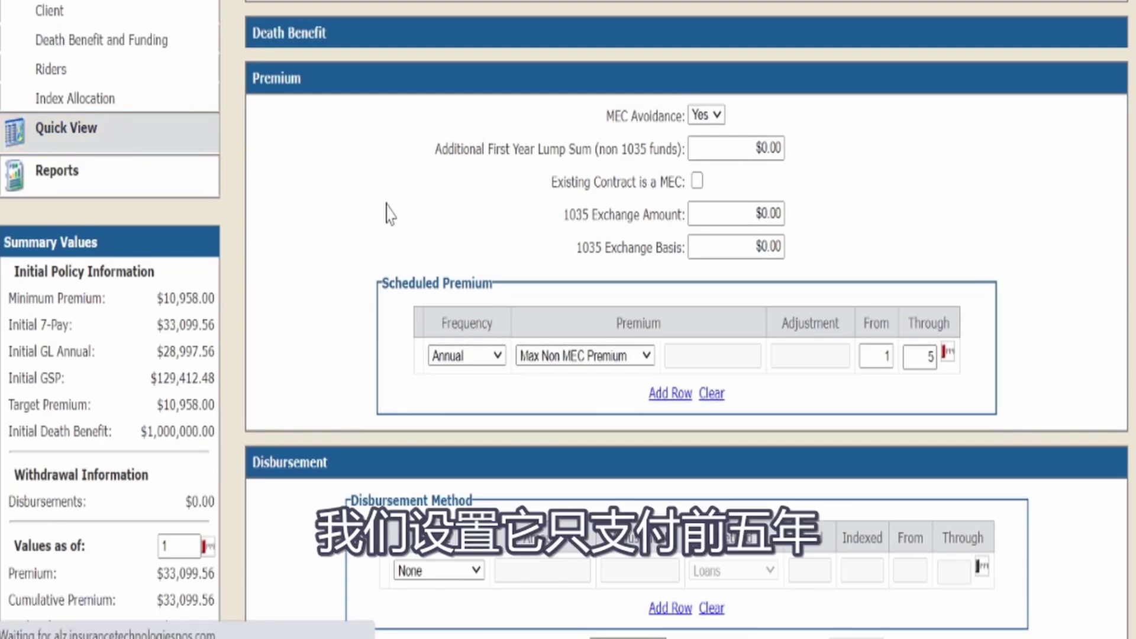
scroll(442, 299, "down", 2)
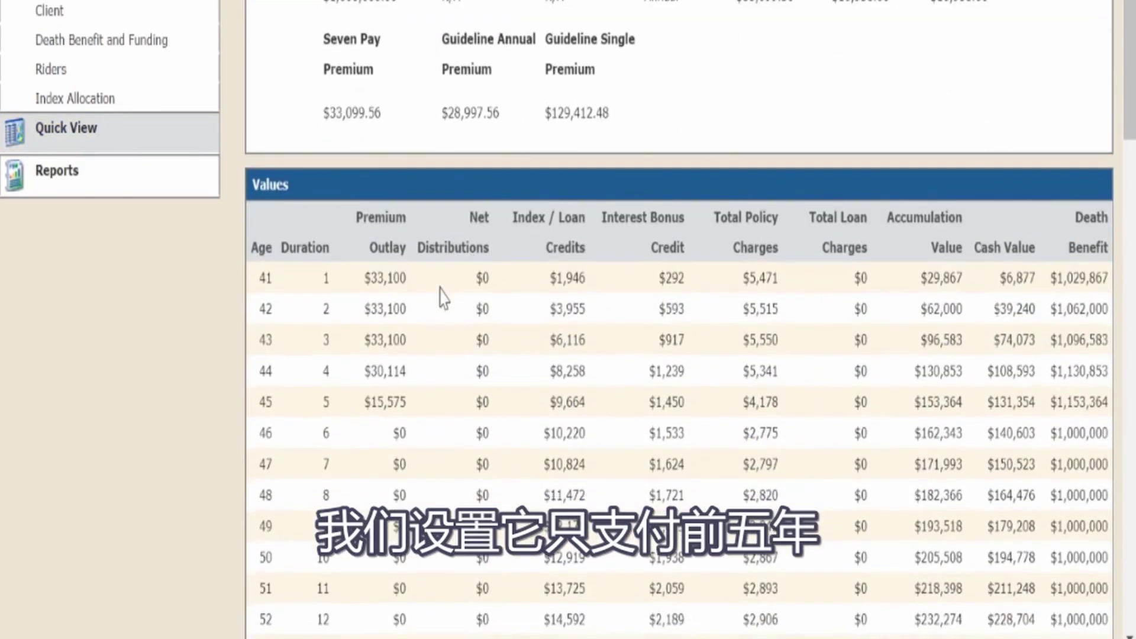
scroll(444, 453, "down", 2)
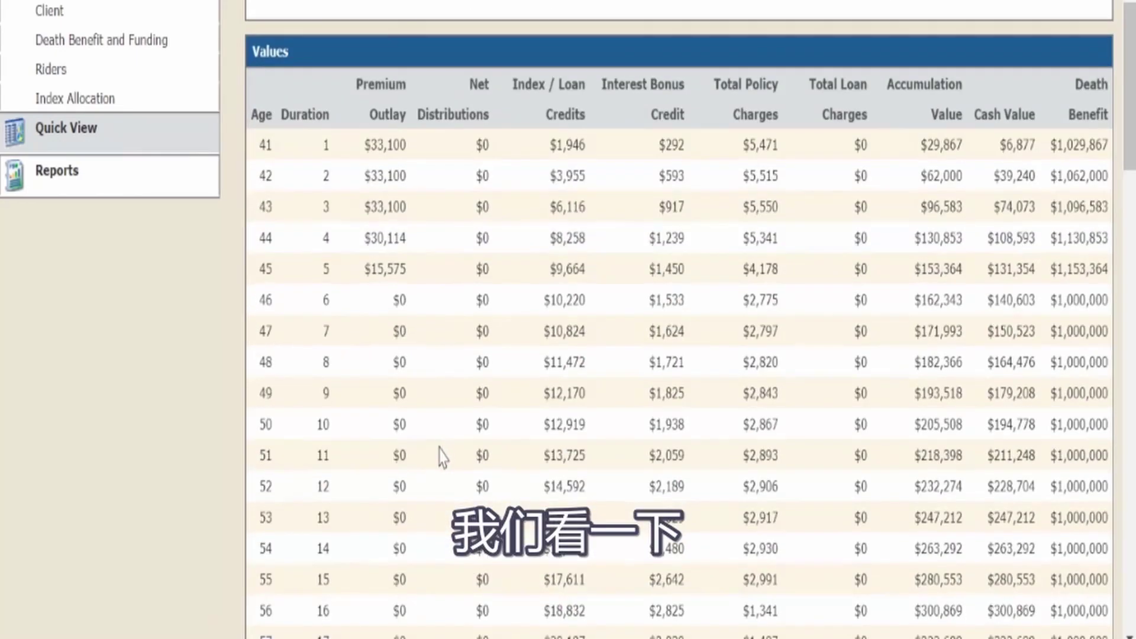
scroll(421, 255, "up", 1)
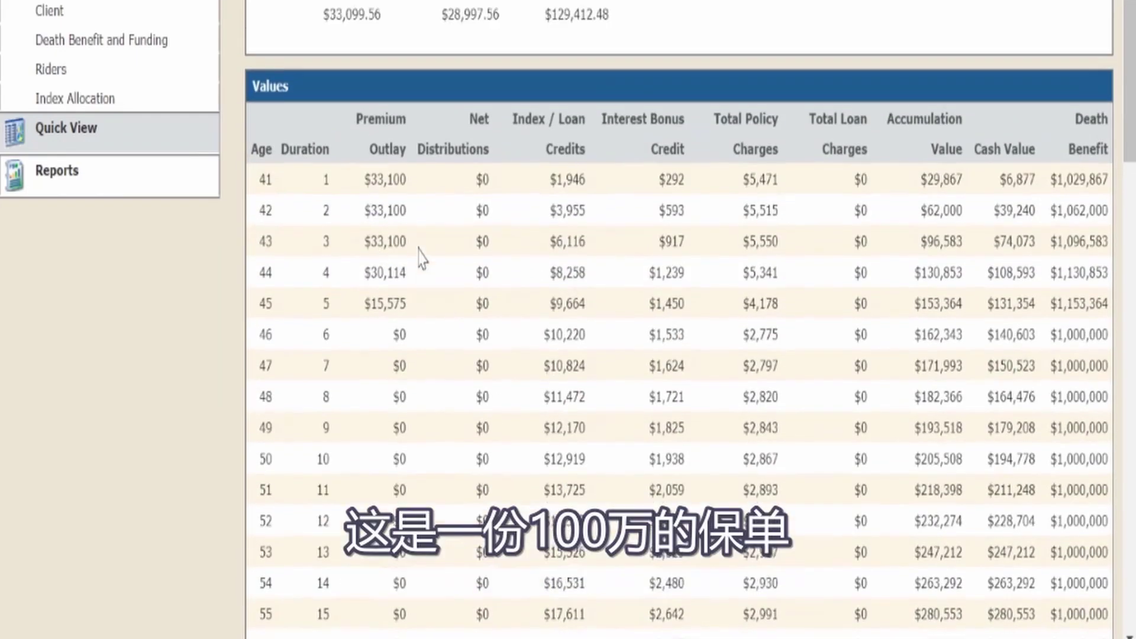
scroll(421, 258, "up", 3)
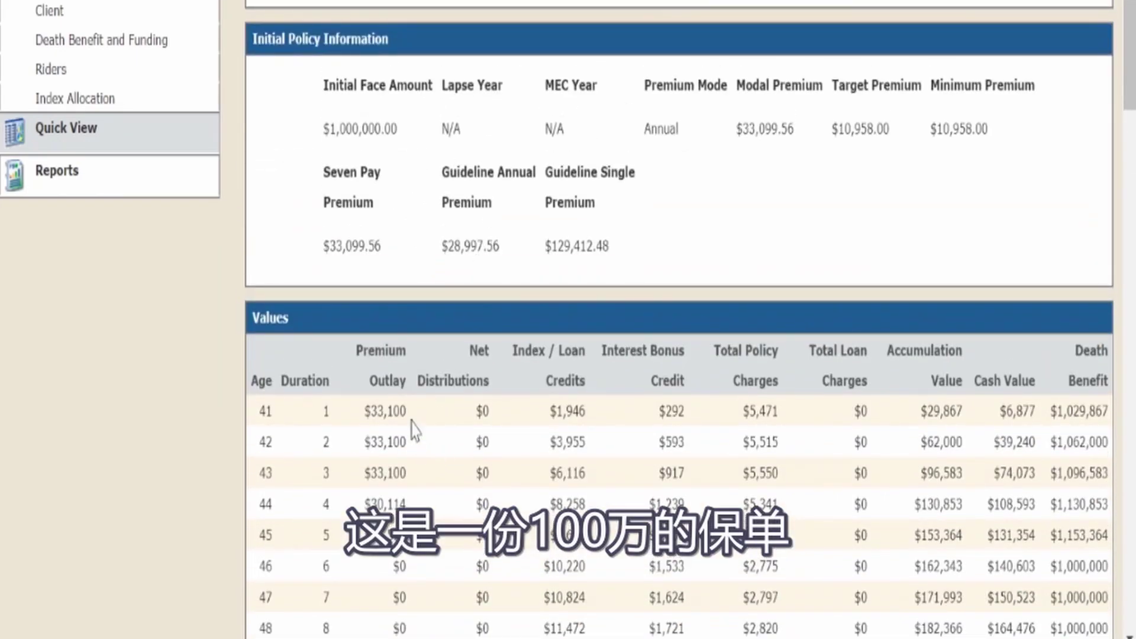
Examine the premium outlays for durations 1 to 5 in the Values table
left_click_drag(407, 410, 358, 421)
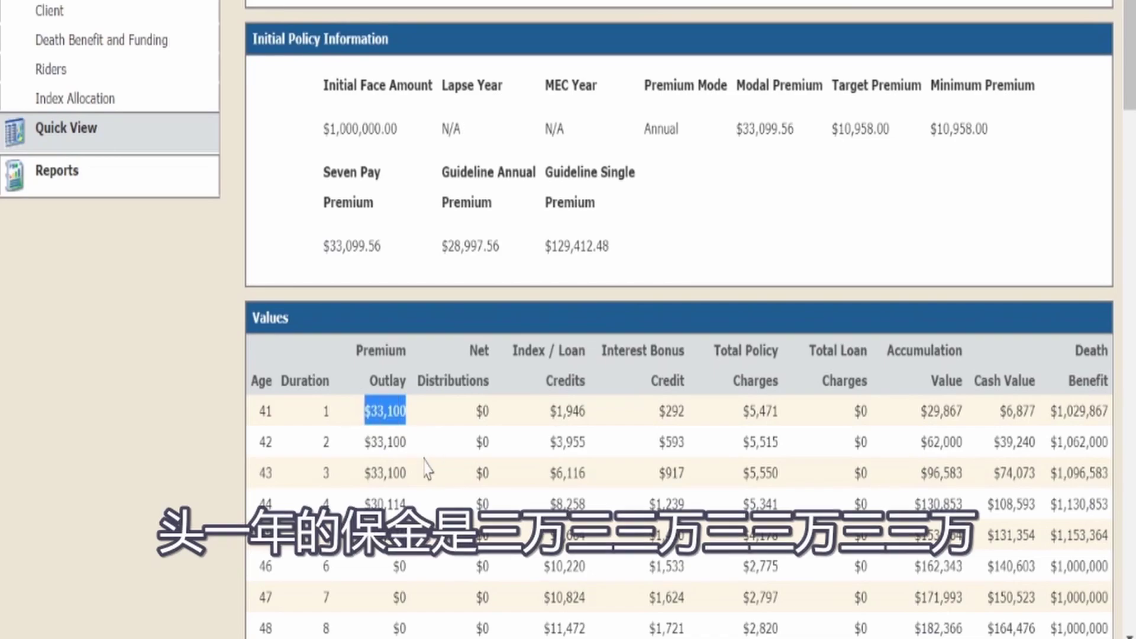
left_click_drag(412, 455, 362, 473)
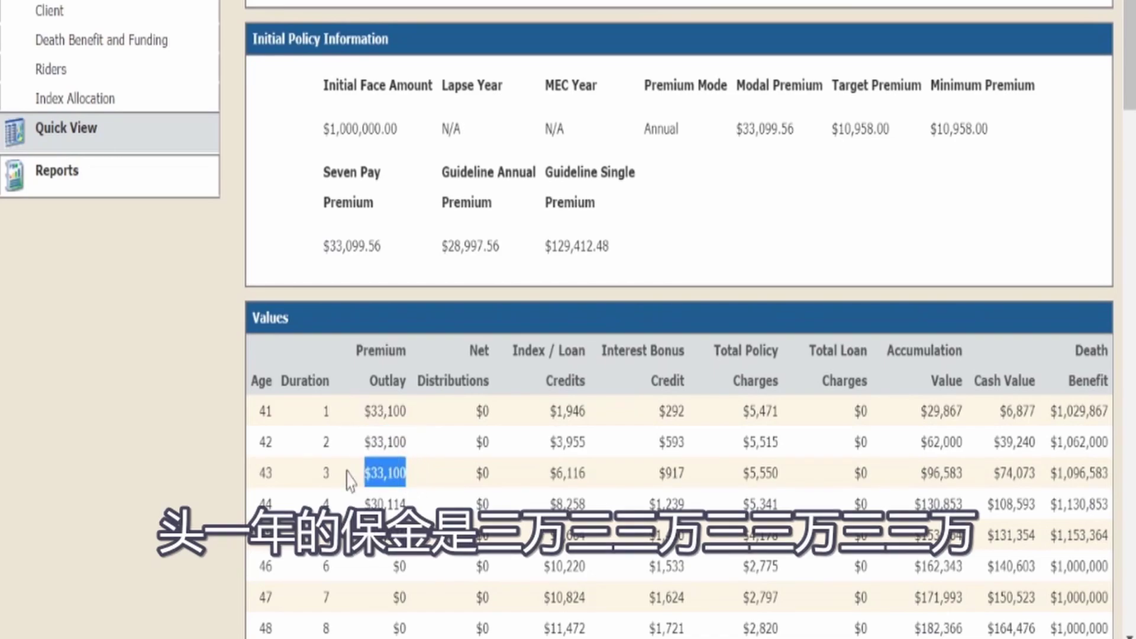
left_click_drag(407, 504, 400, 504)
left_click_drag(366, 550, 403, 554)
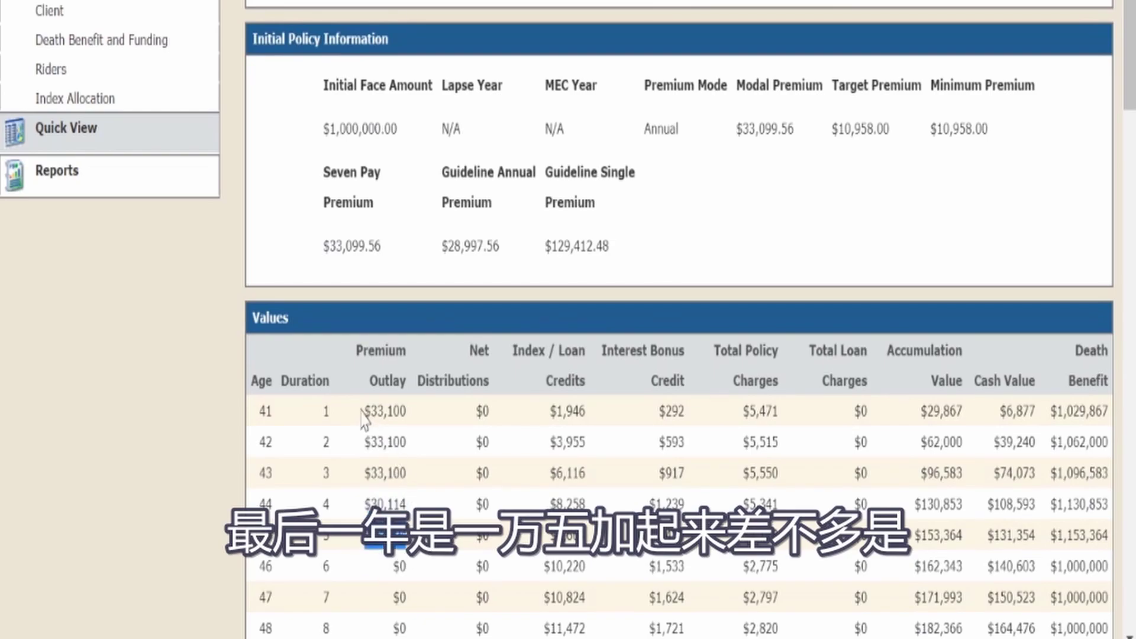
left_click_drag(362, 414, 408, 473)
left_click(414, 482)
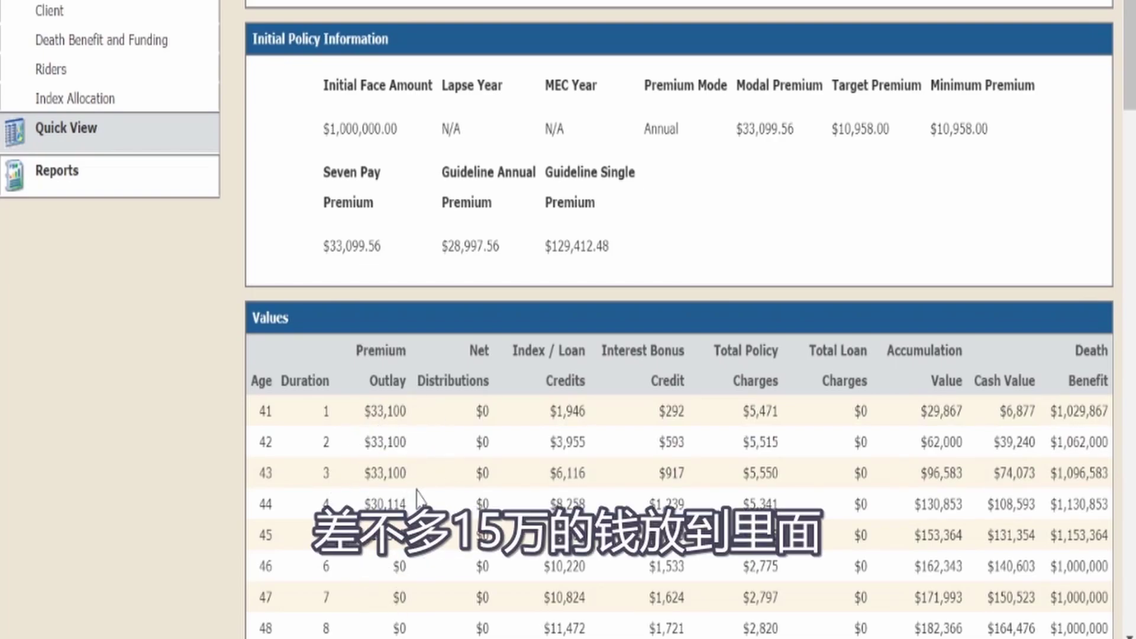
Check the age 55, duration 15 row of the Values table up to its accumulation value
scroll(419, 500, "down", 3)
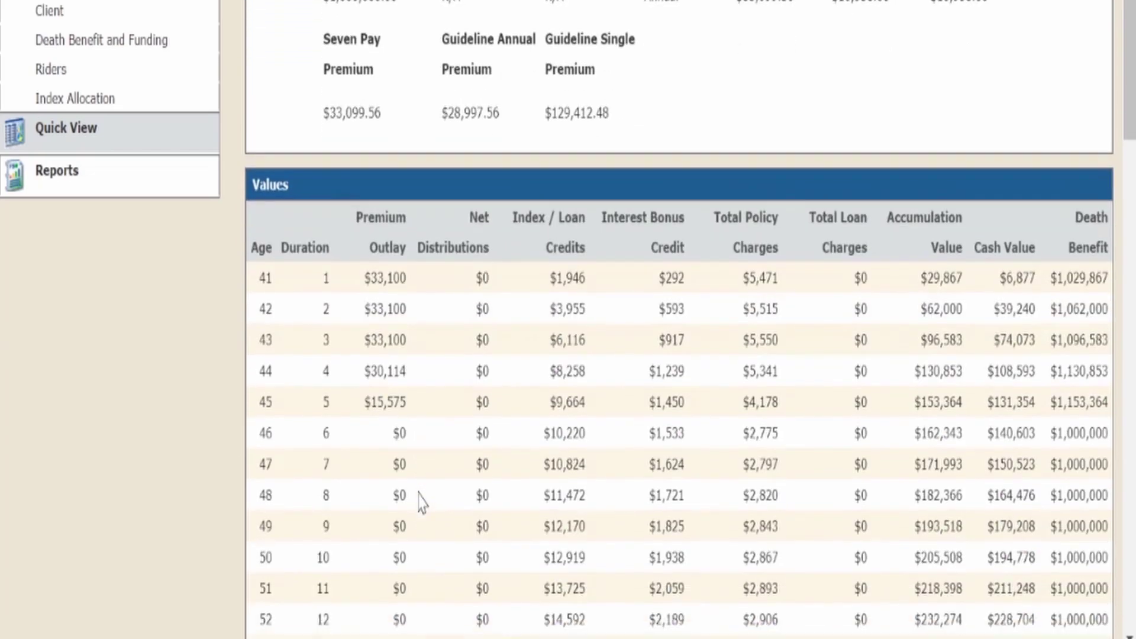
scroll(422, 504, "down", 3)
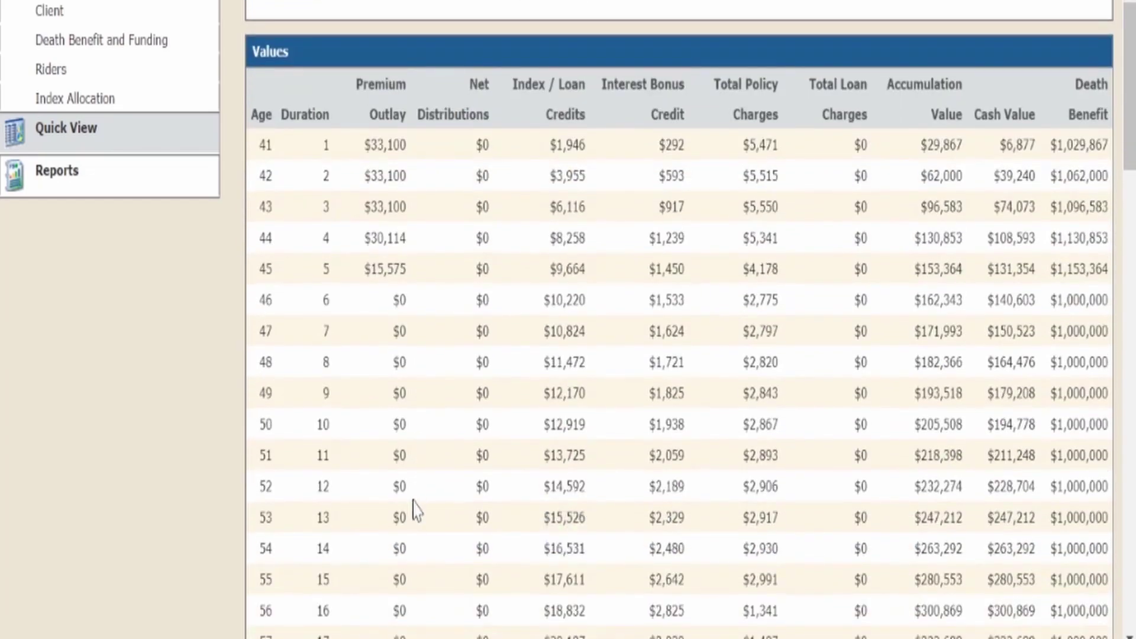
scroll(414, 509, "down", 3)
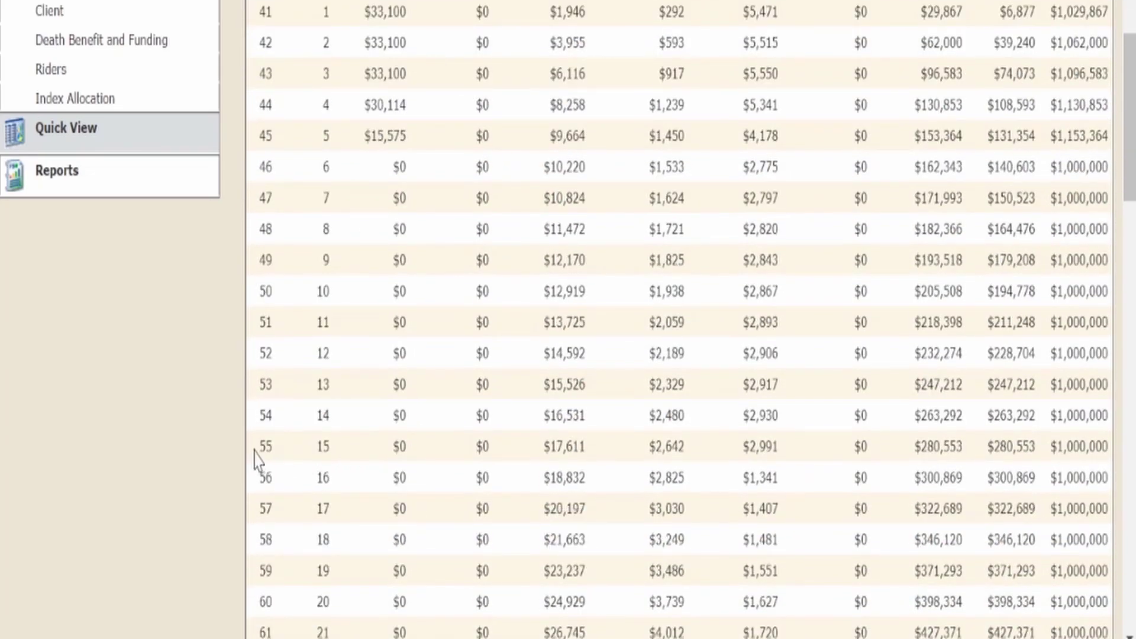
left_click_drag(255, 453, 976, 455)
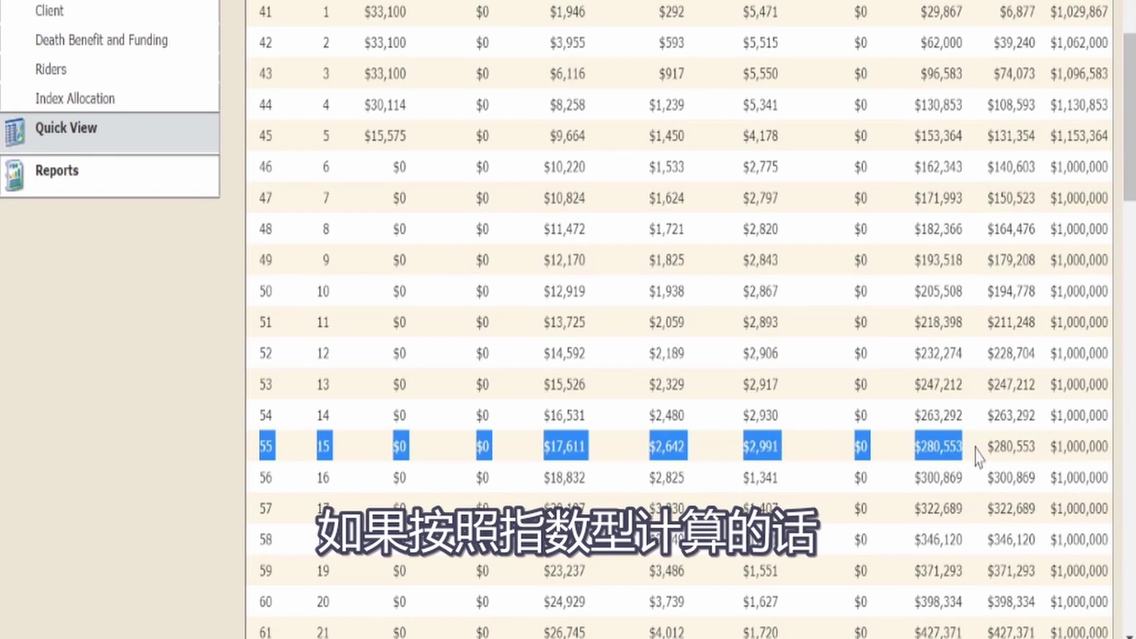
left_click(940, 457)
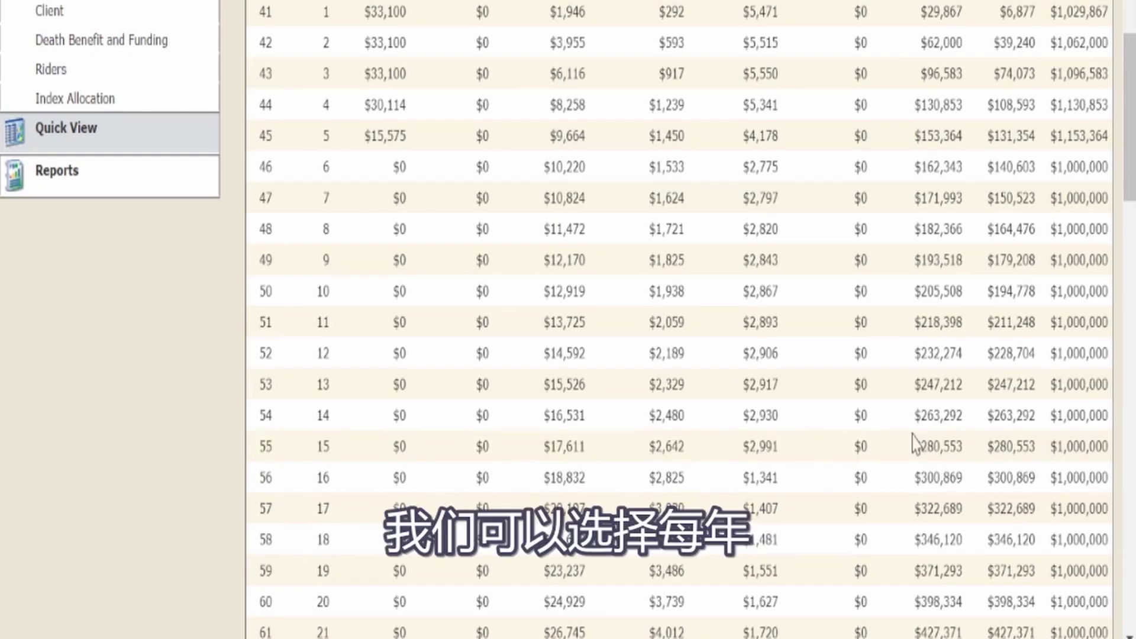
left_click_drag(901, 443, 264, 448)
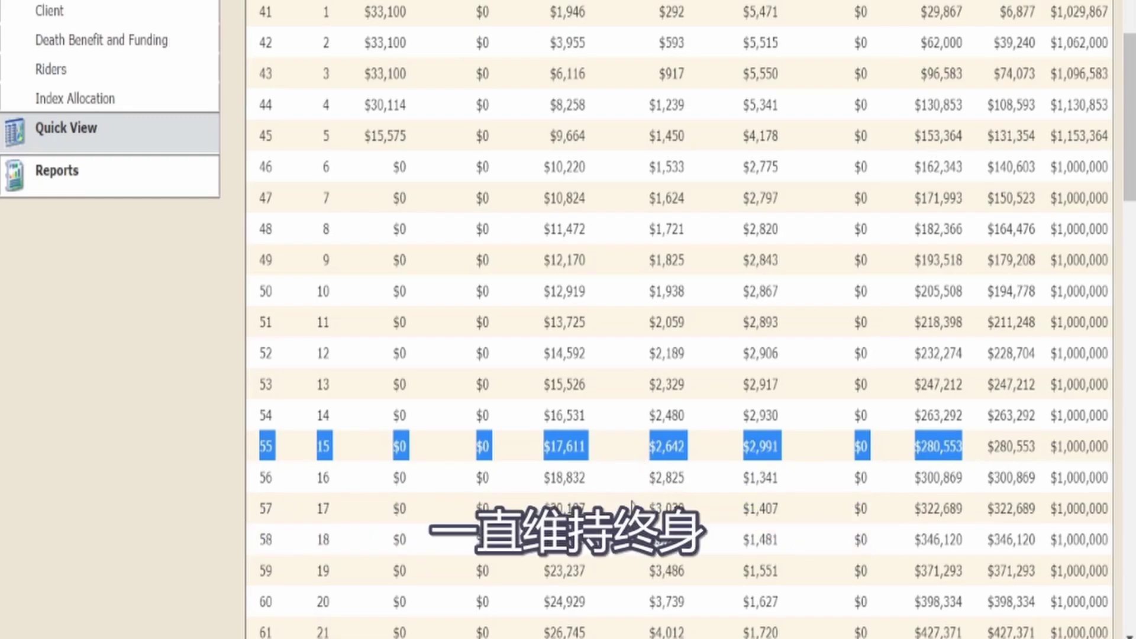
Return to Death Benefit and Funding, collapse the Death Benefit section and set the disbursement type to Income Stream
scroll(597, 556, "up", 3)
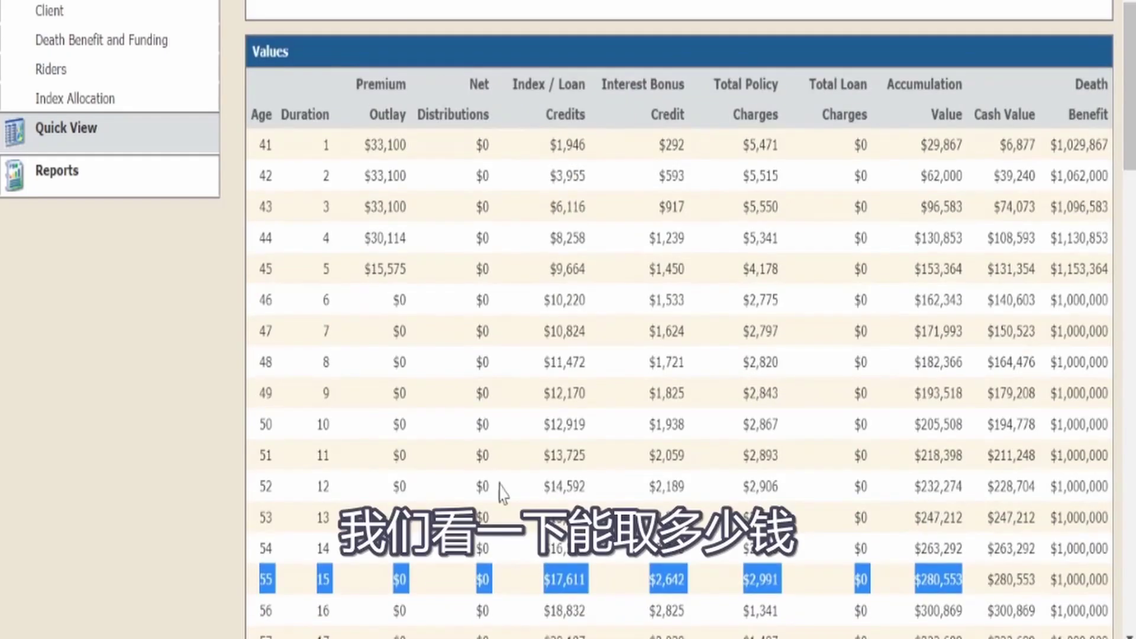
mouse_move(120, 52)
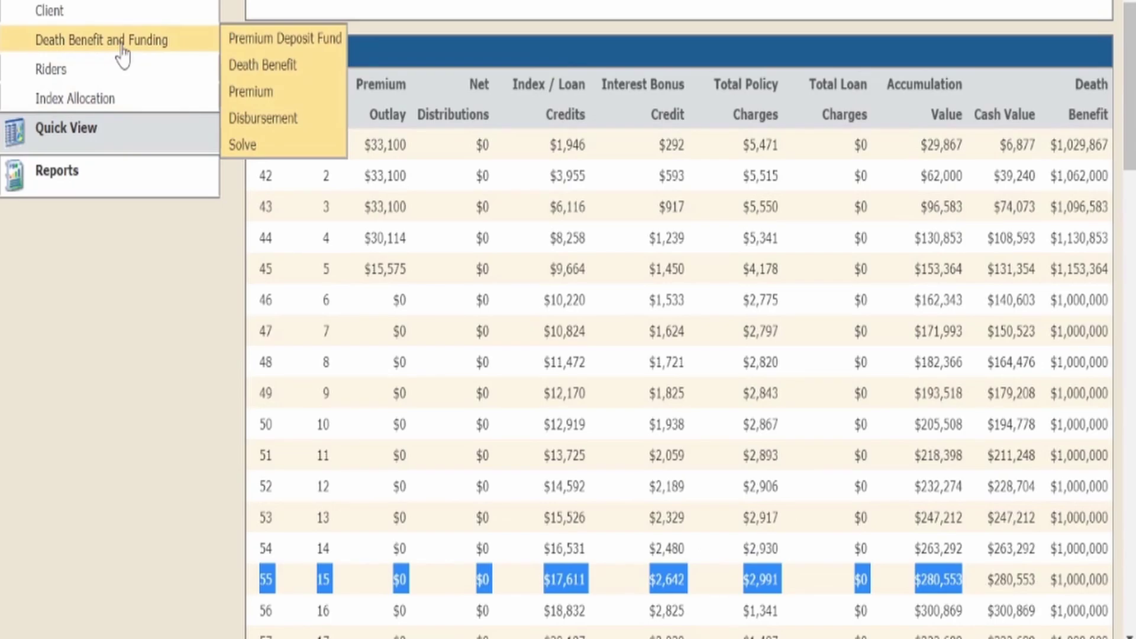
left_click(118, 47)
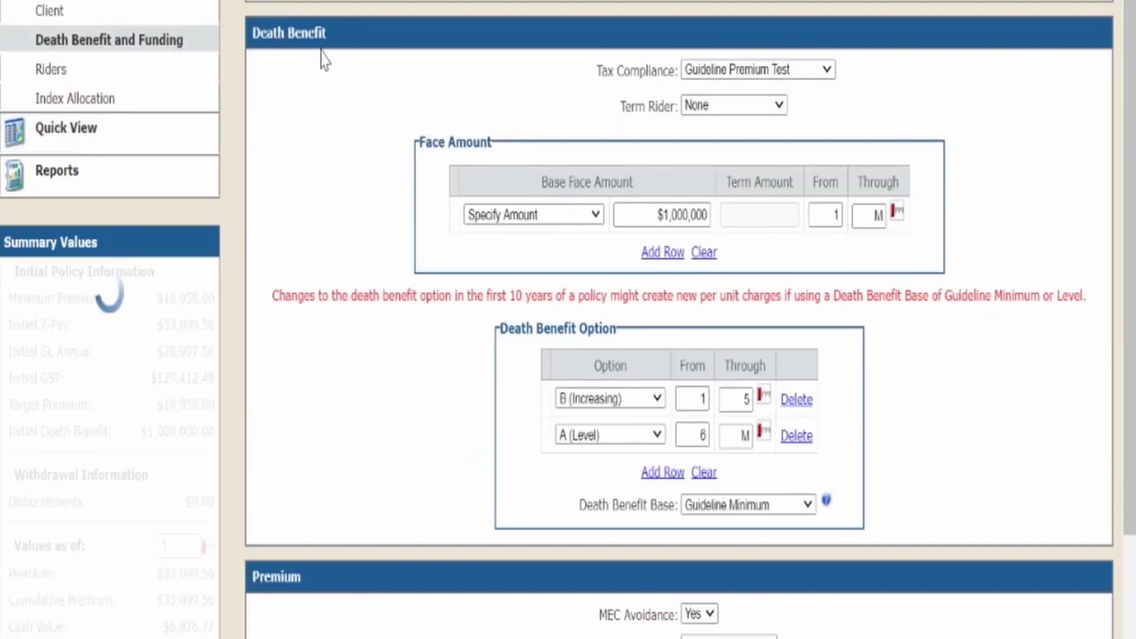
left_click(321, 45)
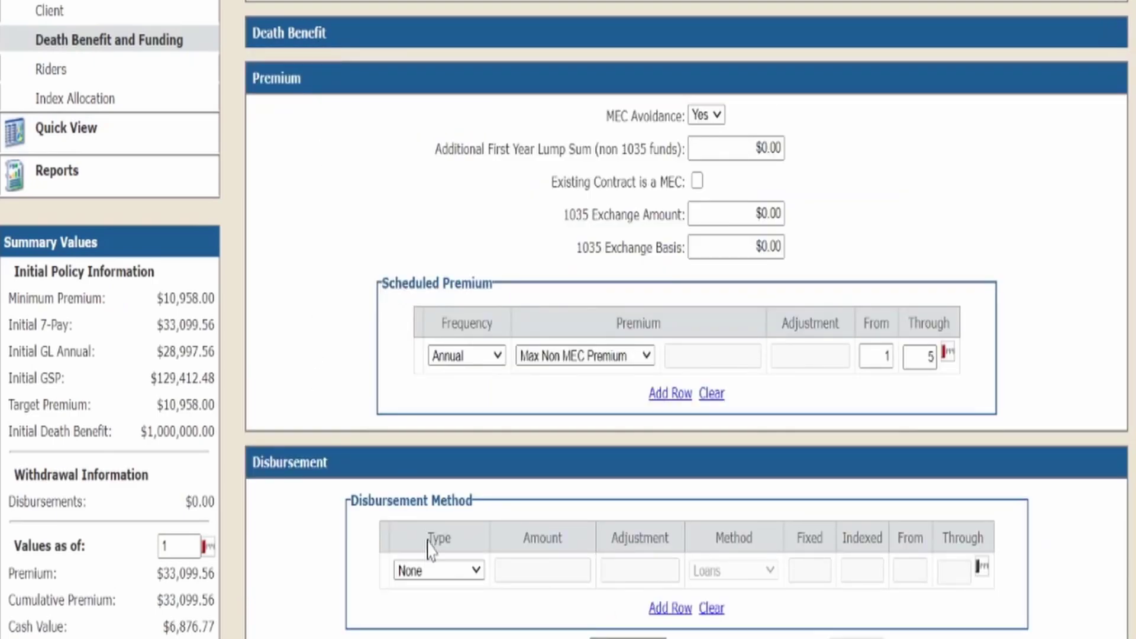
left_click(470, 571)
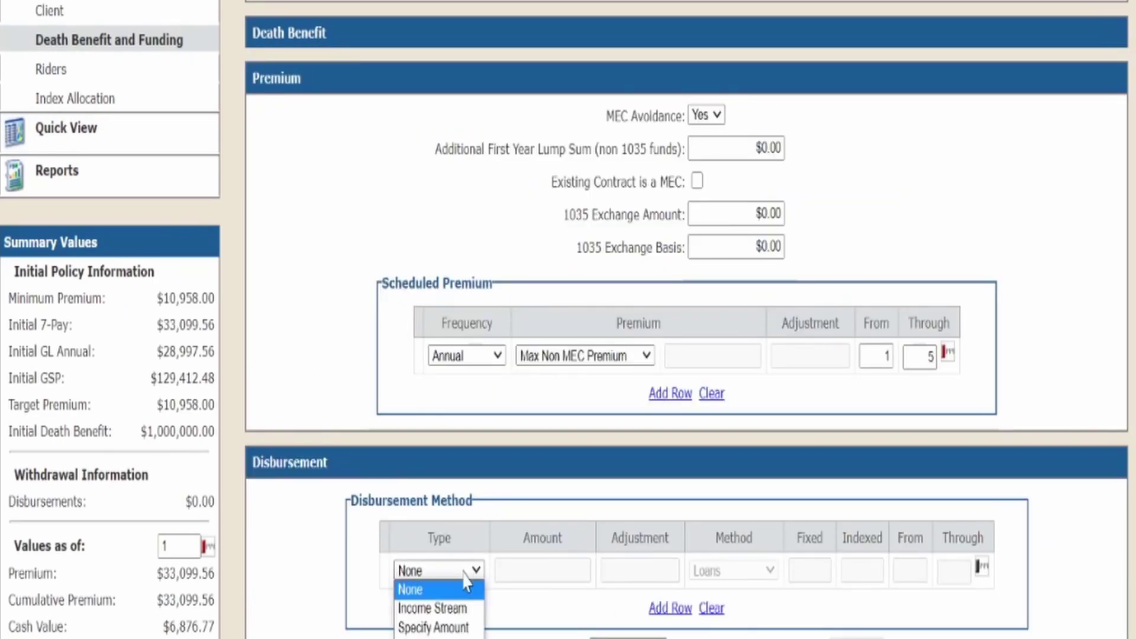
left_click(452, 608)
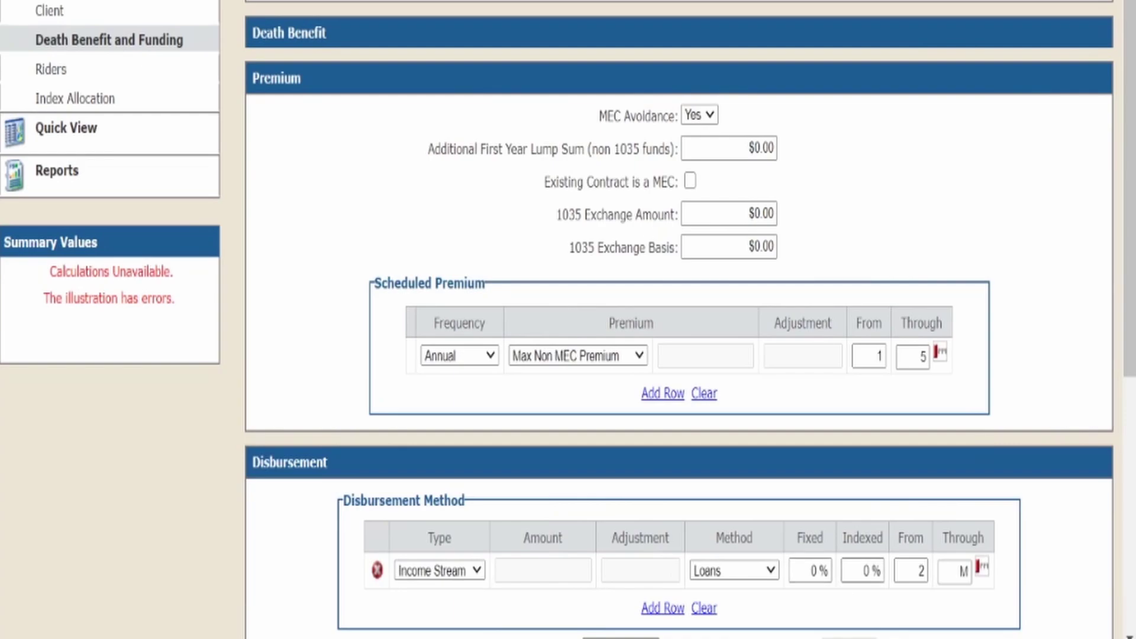
Set the income stream's indexed loan share to 100% and its starting year to 15
left_click(862, 571)
type("10")
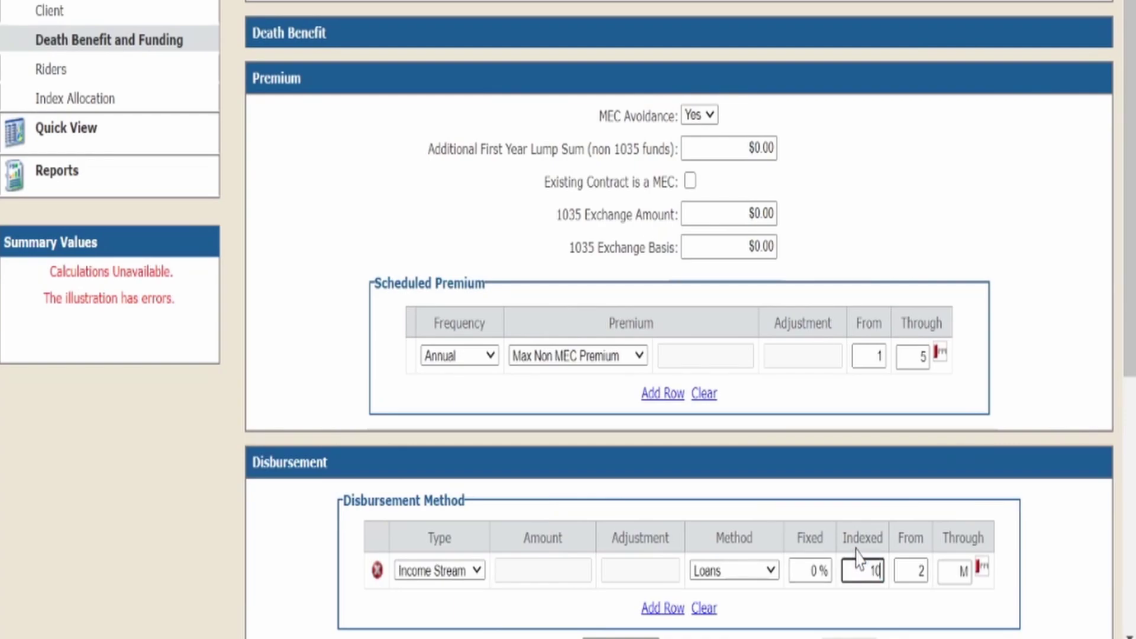
type("0")
key("Tab")
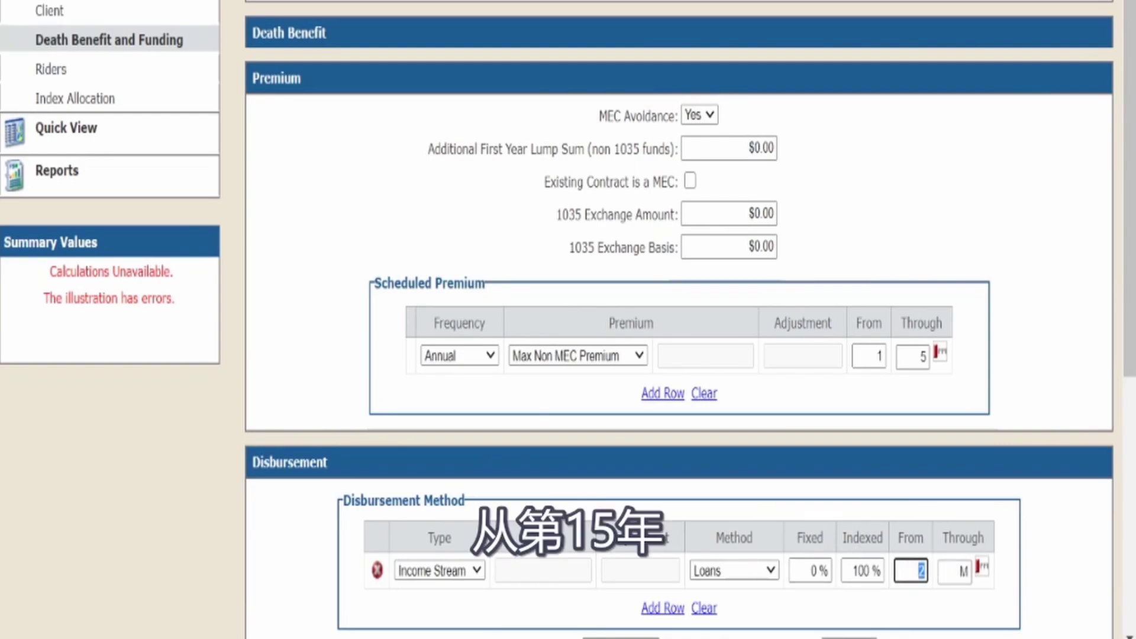
left_click(1083, 424)
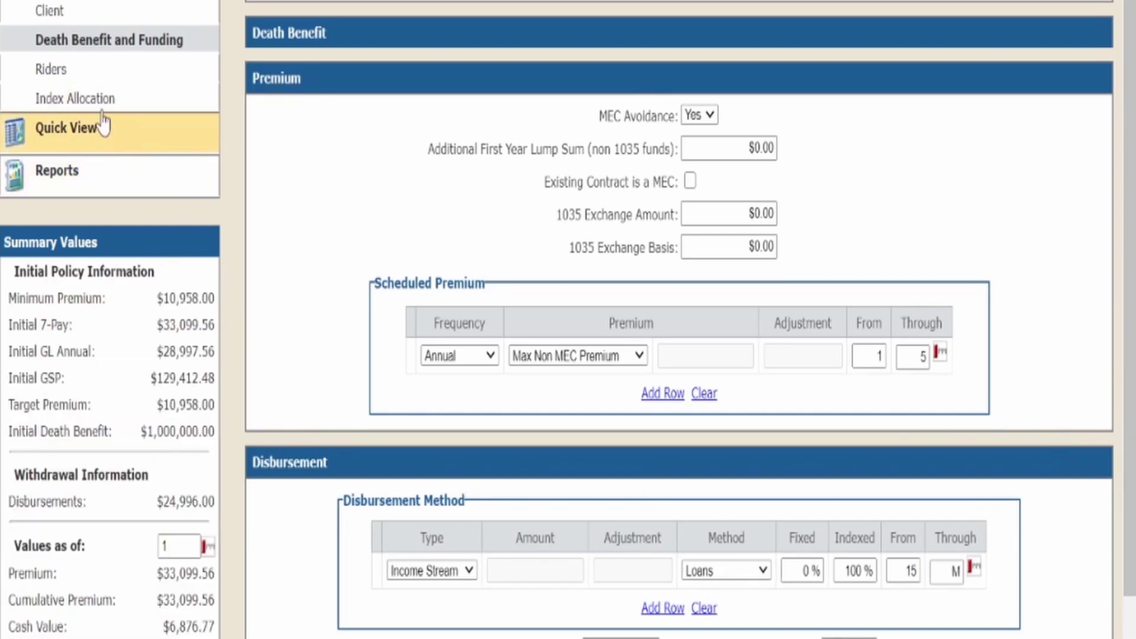
Open the Quick View for the income stream illustration and review the premium outlays for durations 1 to 5
left_click(93, 142)
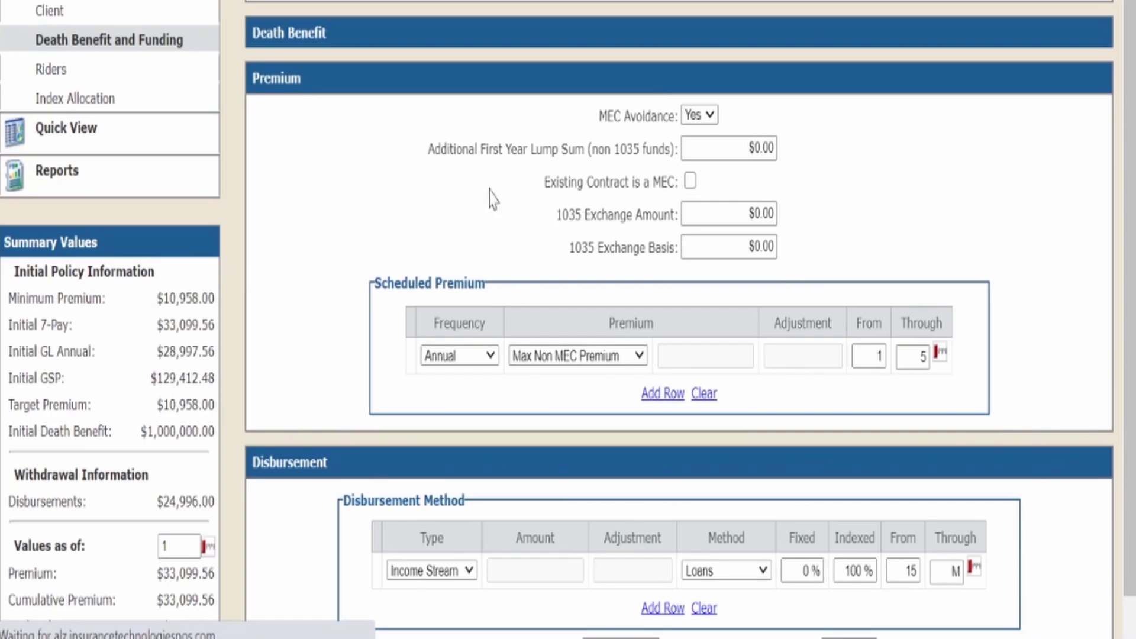
scroll(520, 282, "down", 5)
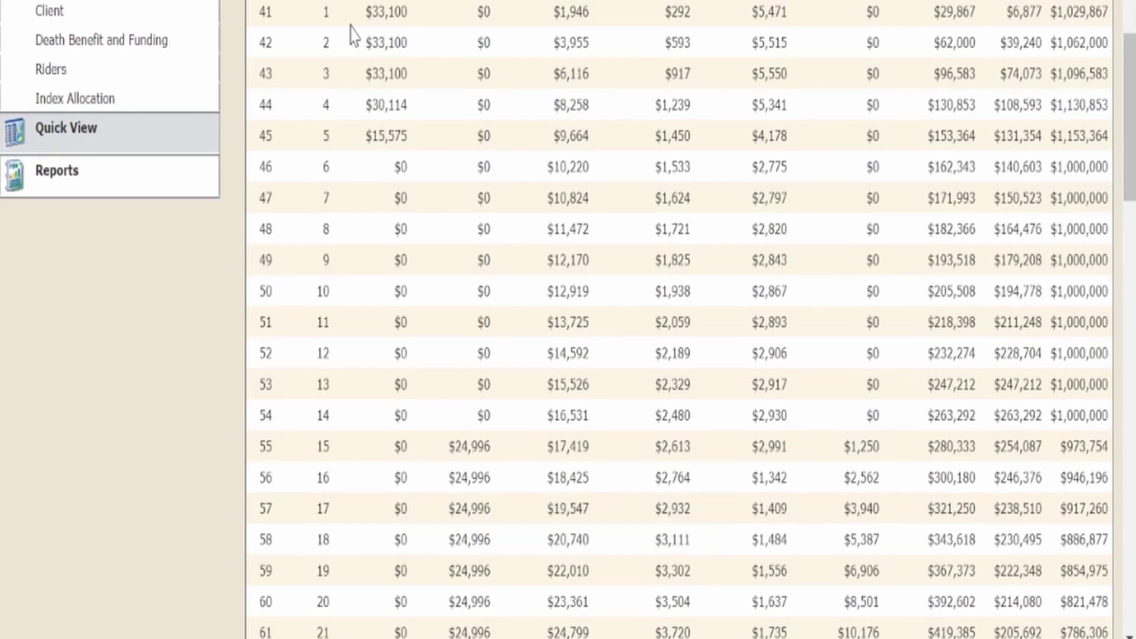
left_click_drag(367, 18, 401, 70)
left_click_drag(402, 137, 364, 137)
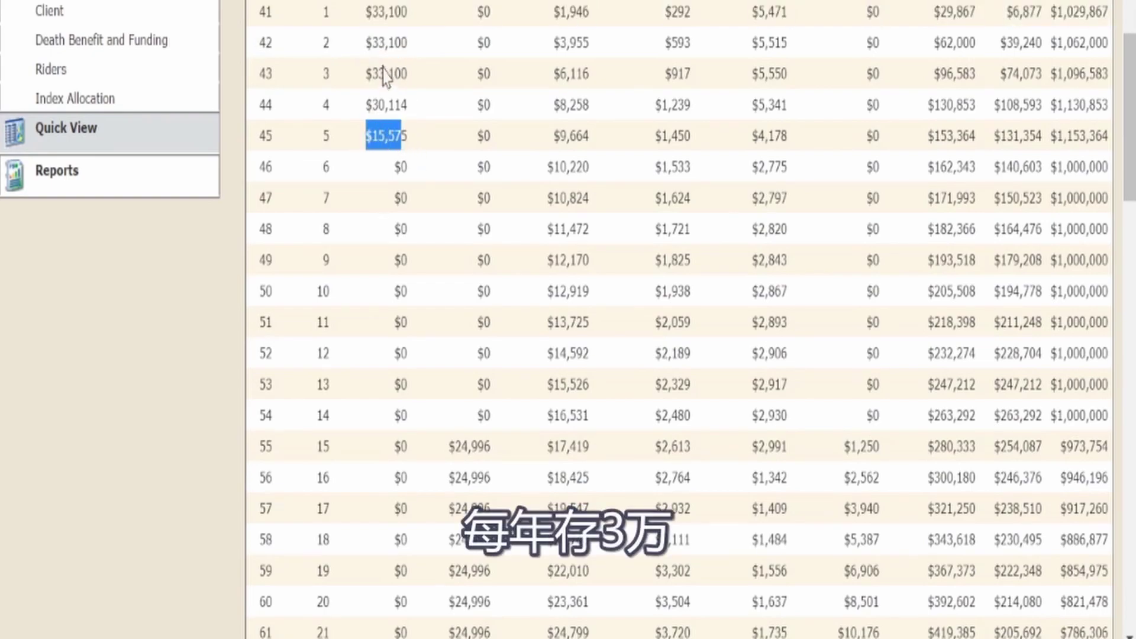
left_click_drag(359, 12, 406, 135)
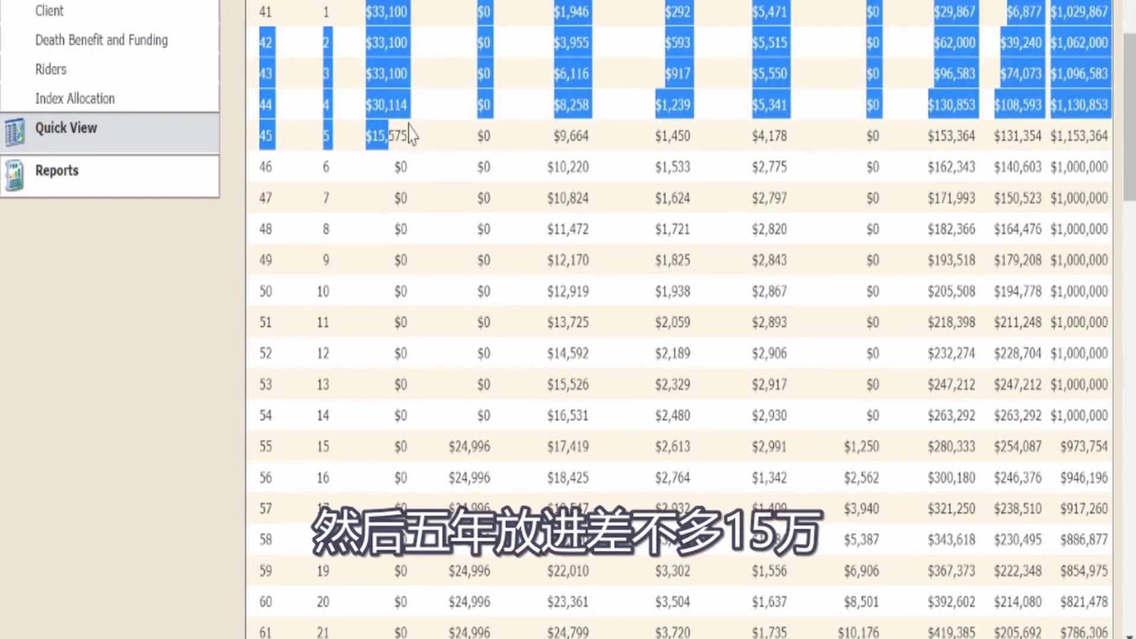
Check the net distribution in the age 55, duration 15 row of the Values table
left_click(406, 136)
scroll(419, 311, "down", 3)
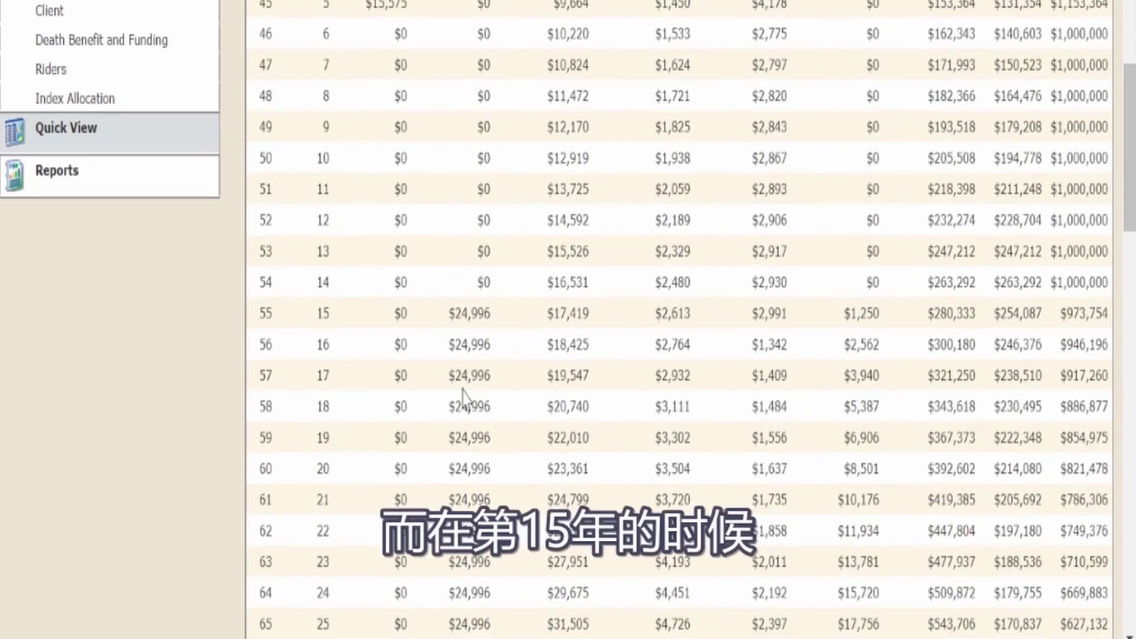
left_click_drag(257, 312, 343, 323)
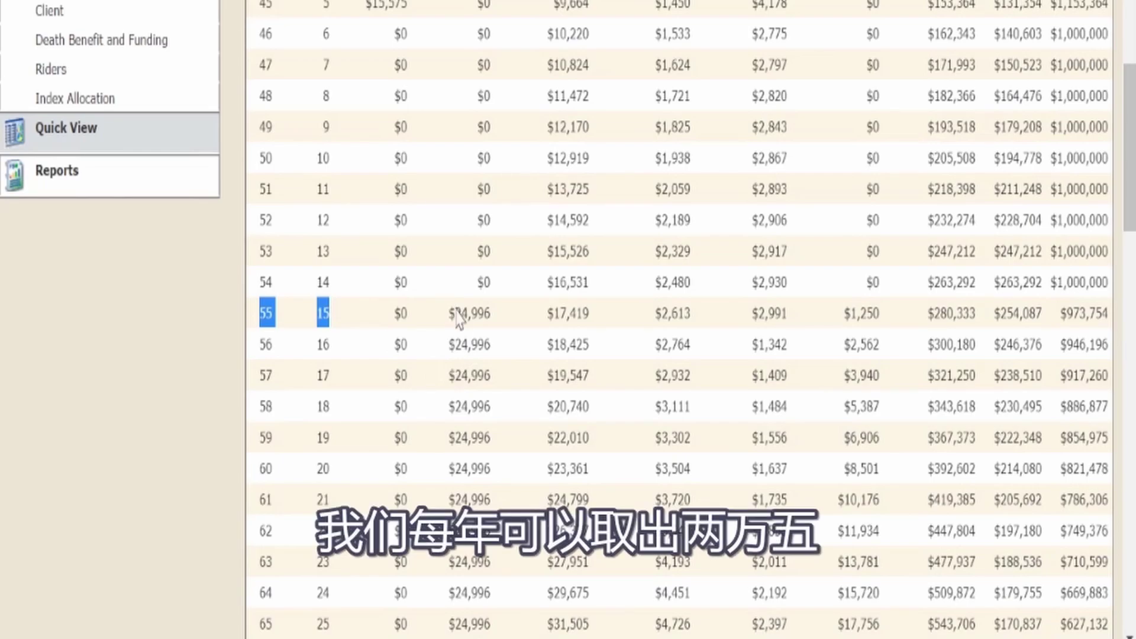
left_click_drag(458, 312, 494, 334)
Follow the Net Distributions column down to the final row at age 120, duration 80
scroll(470, 375, "down", 6)
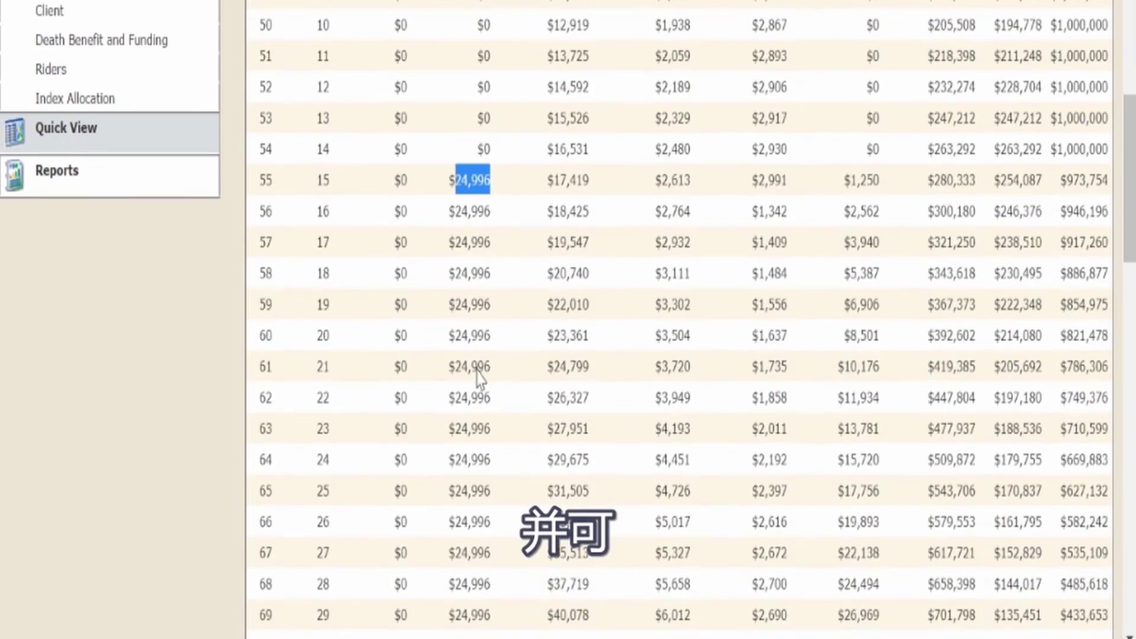
scroll(478, 383, "down", 10)
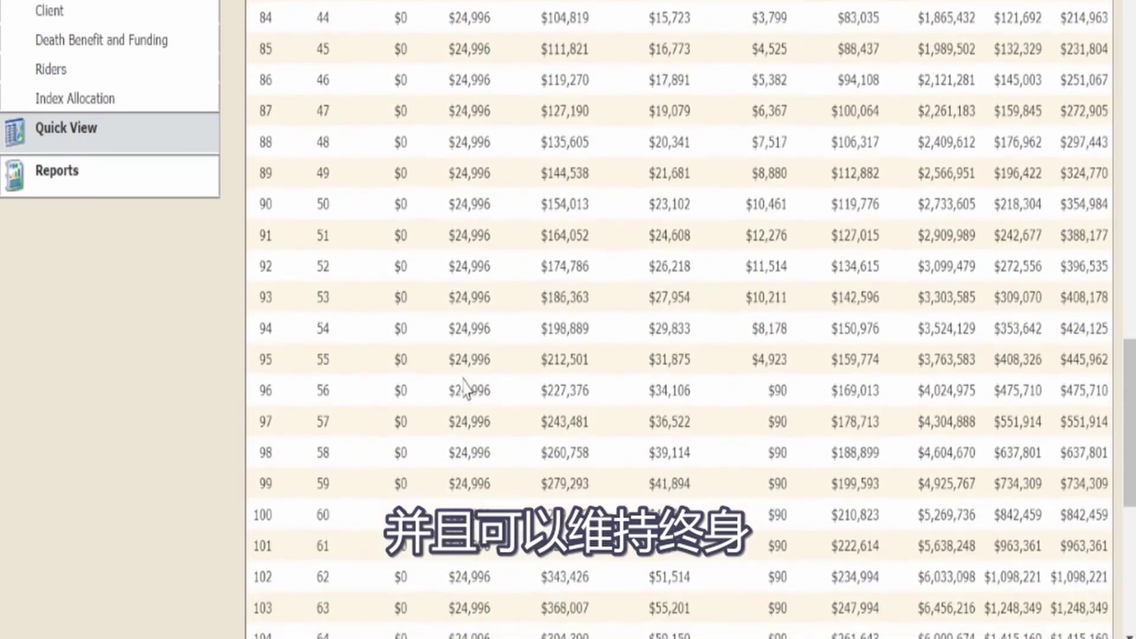
scroll(463, 408, "down", 2)
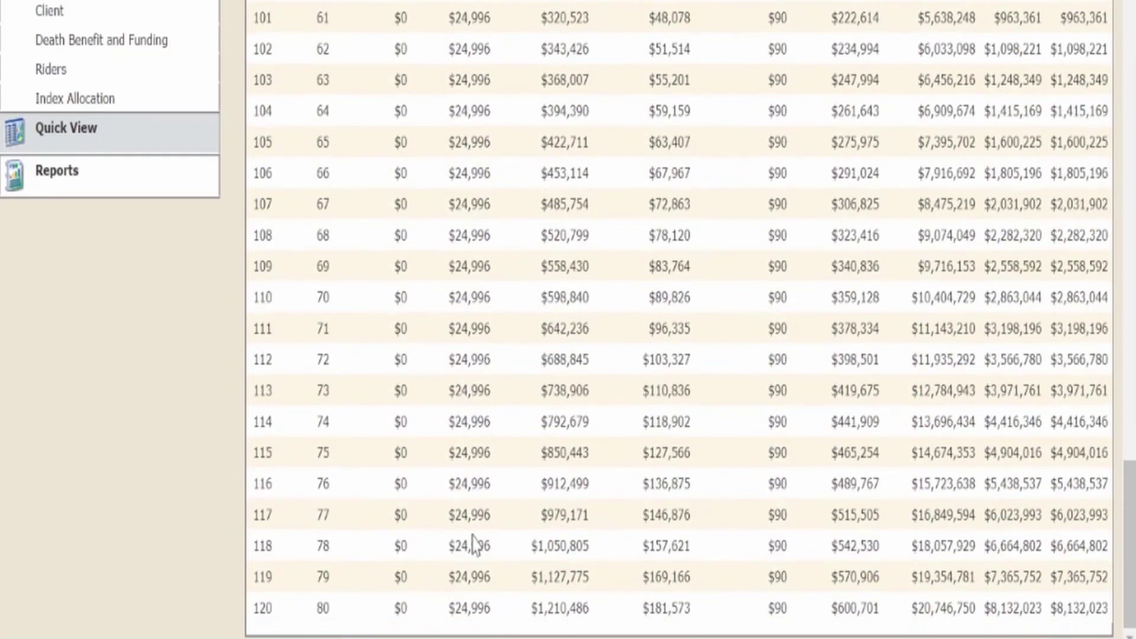
left_click_drag(484, 609, 458, 609)
Return to the start of the Values table and review the yearly net distributions from duration 15 through 18
scroll(477, 482, "up", 10)
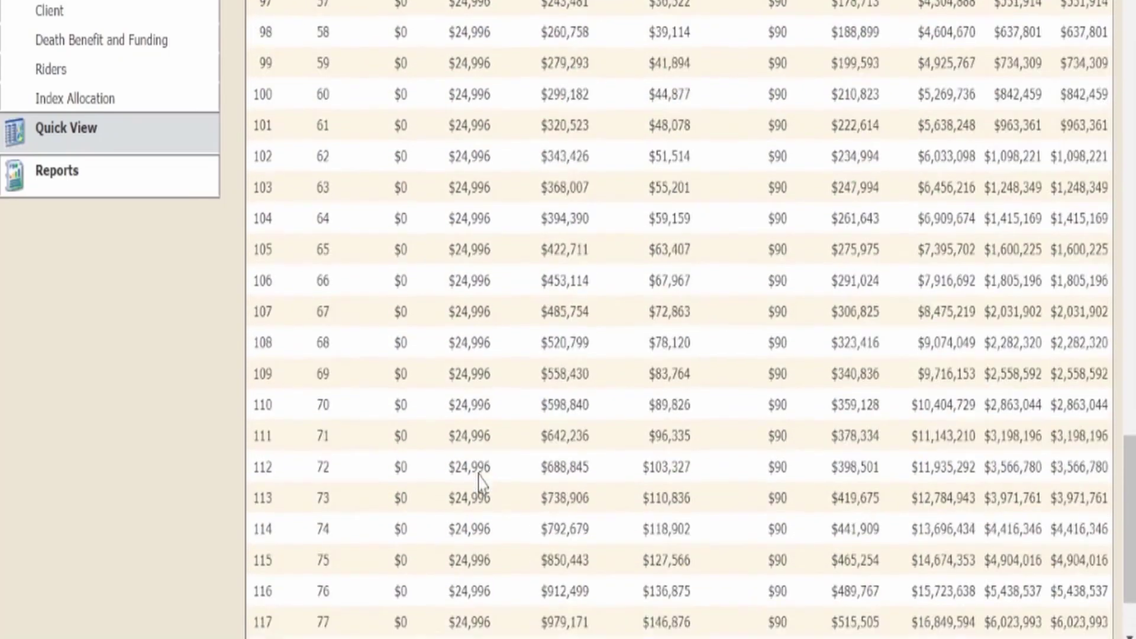
scroll(479, 480, "up", 7)
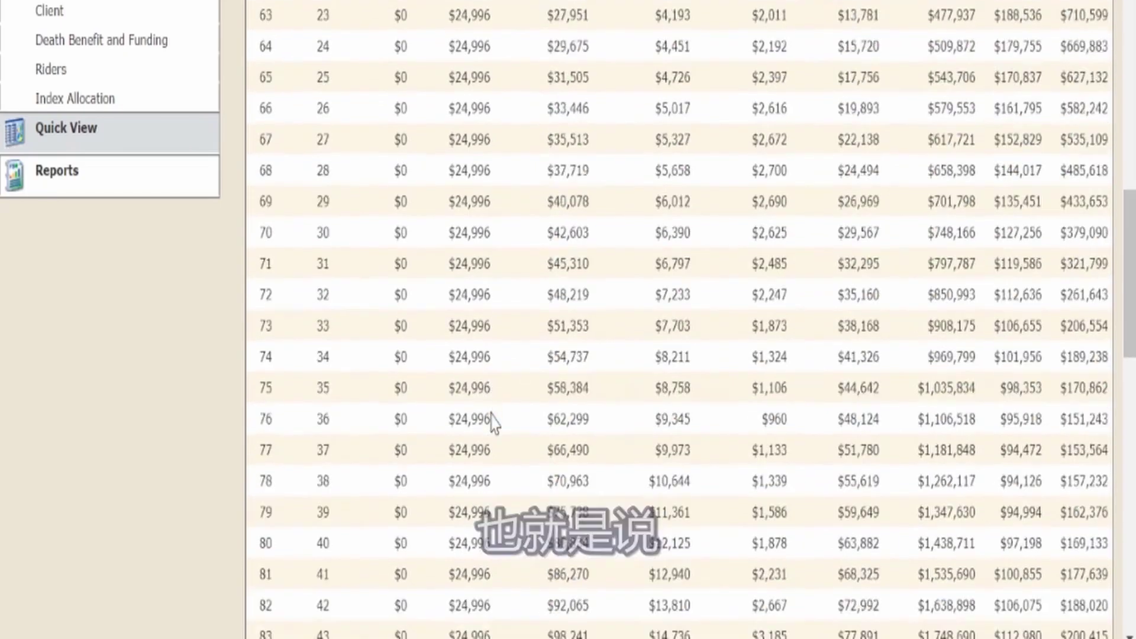
scroll(493, 421, "up", 6)
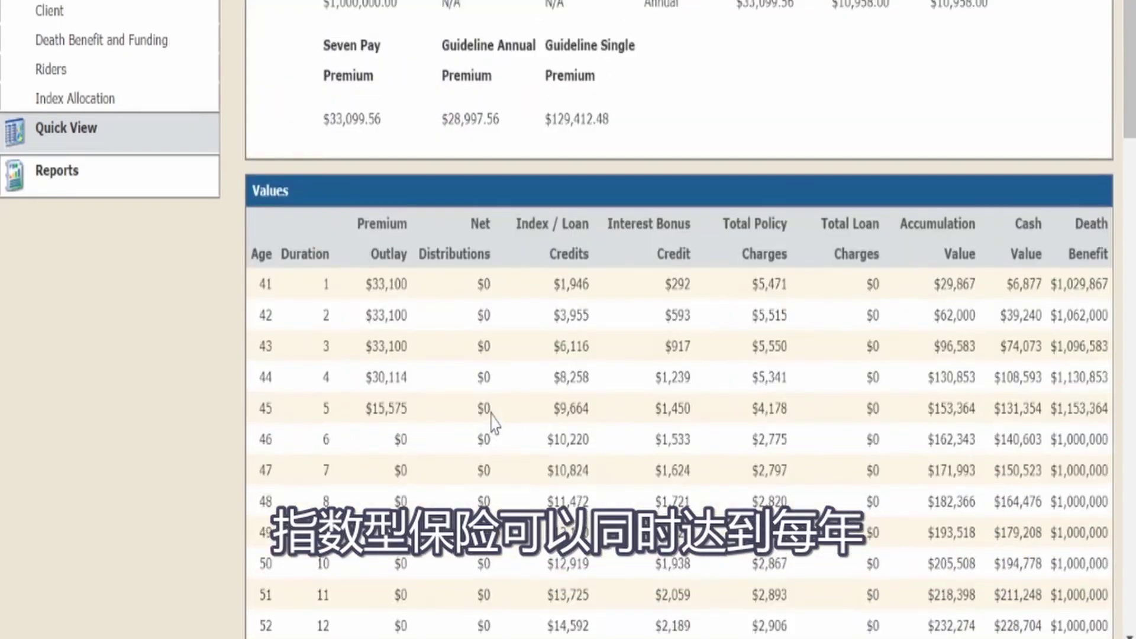
scroll(489, 435, "down", 3)
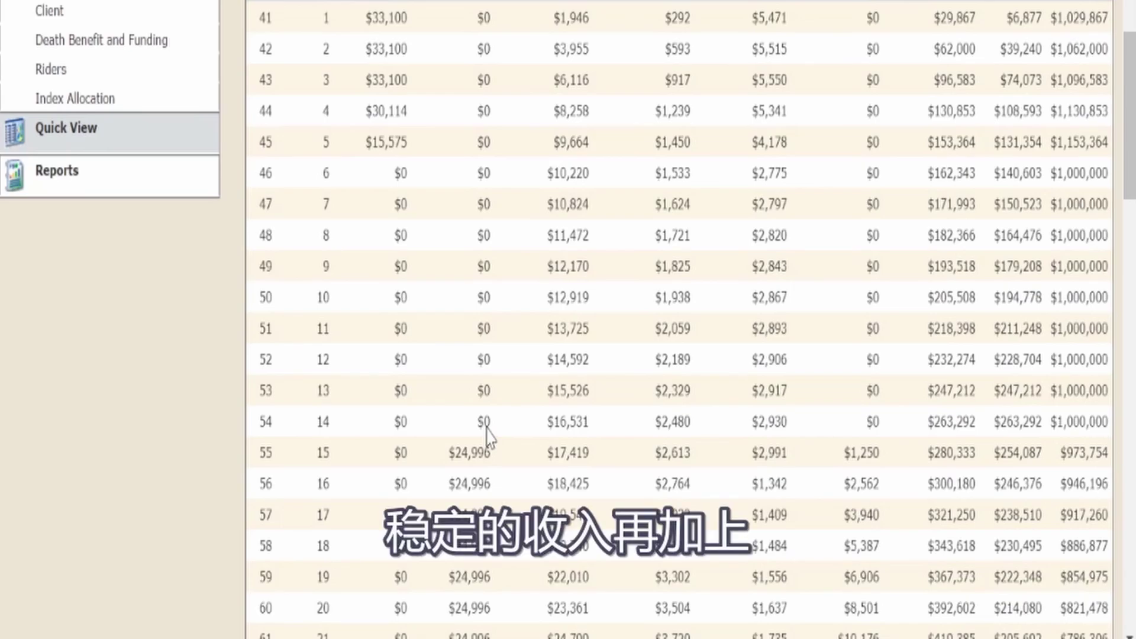
scroll(486, 438, "down", 2)
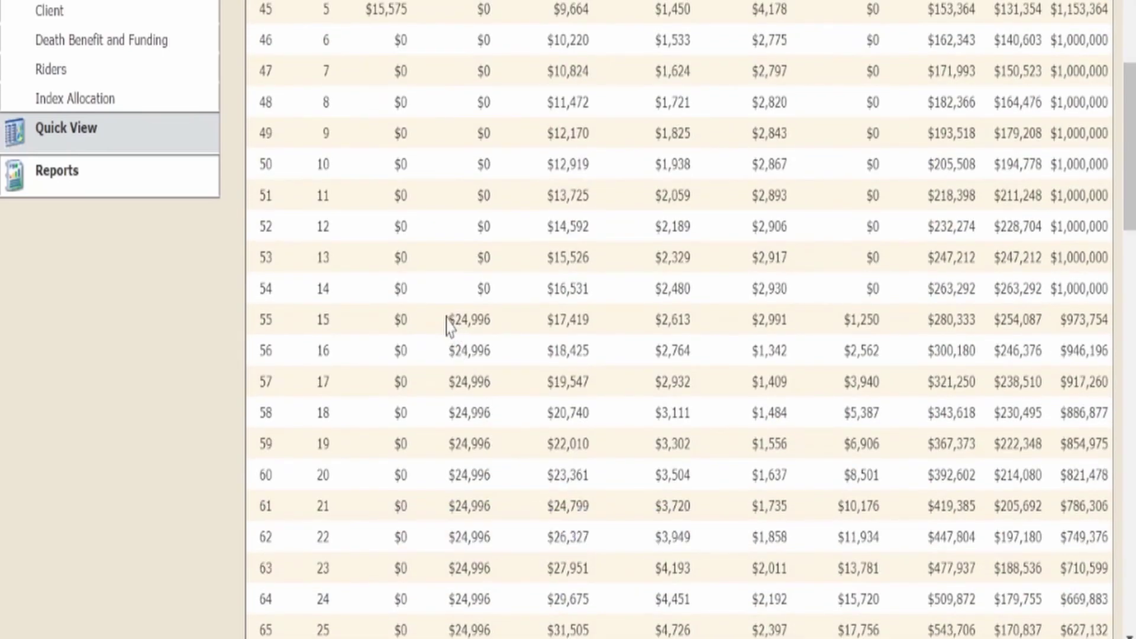
left_click_drag(448, 324, 484, 336)
double_click(495, 362)
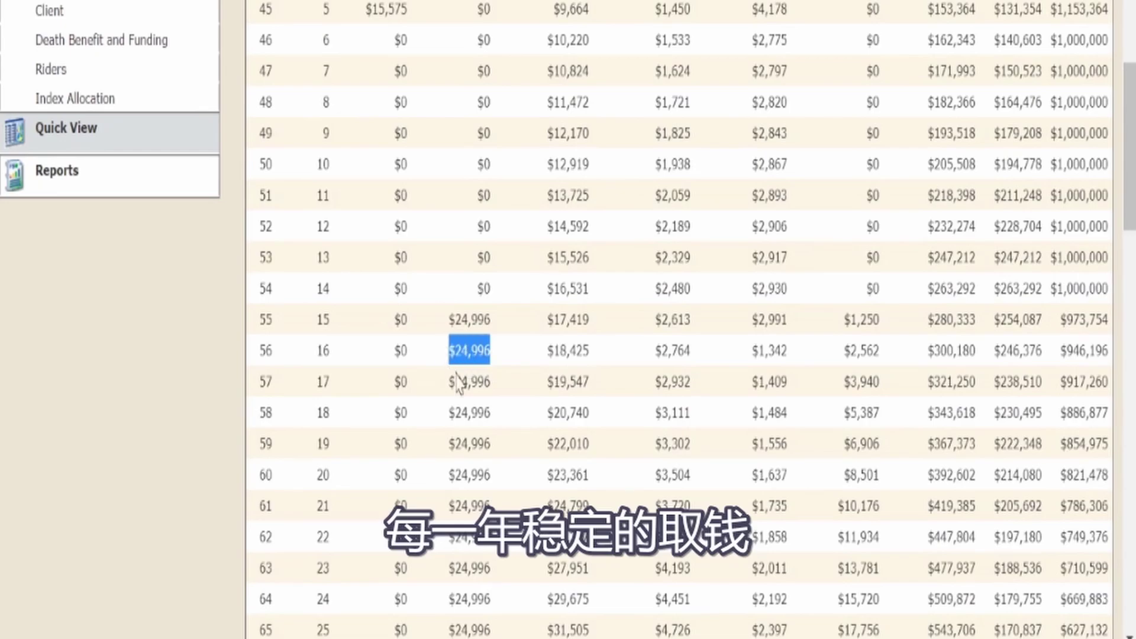
left_click_drag(453, 383, 468, 426)
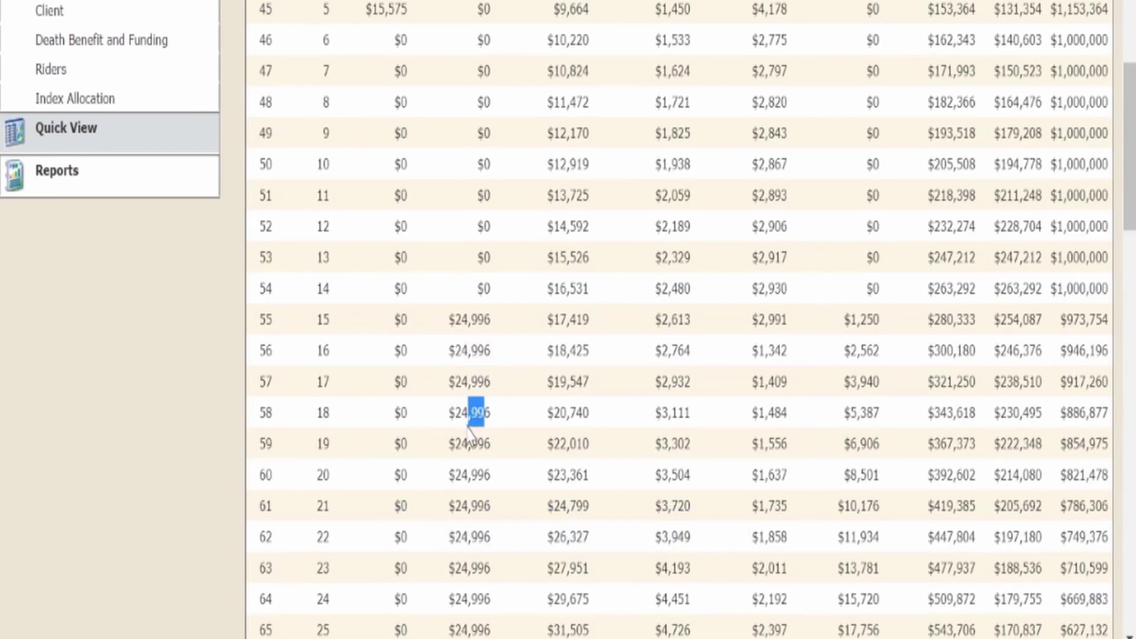
scroll(477, 451, "down", 2)
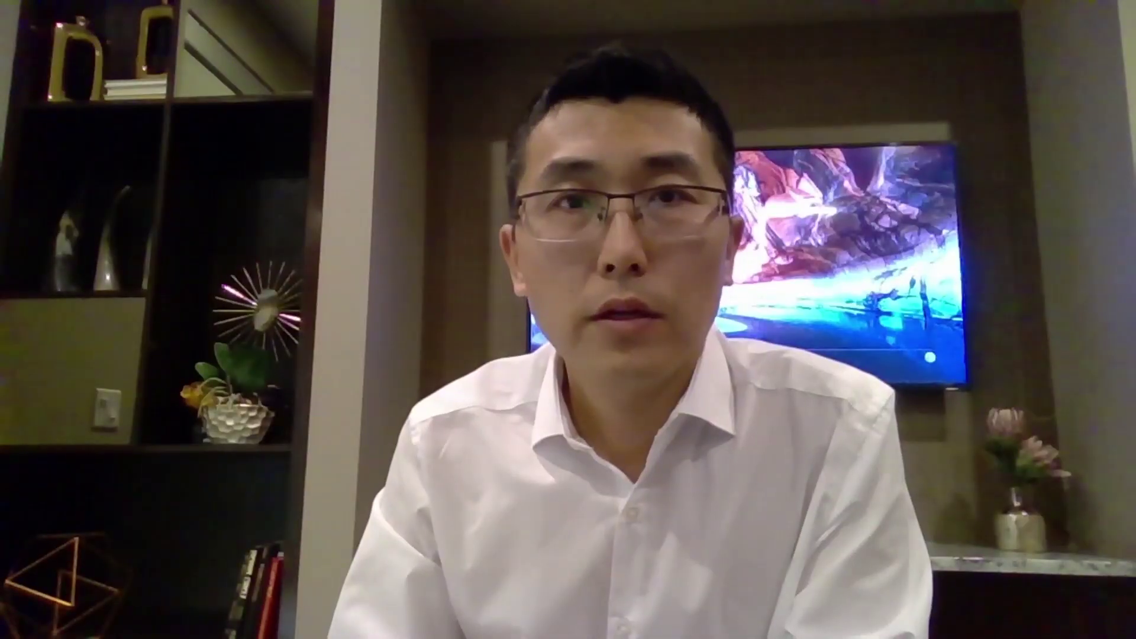